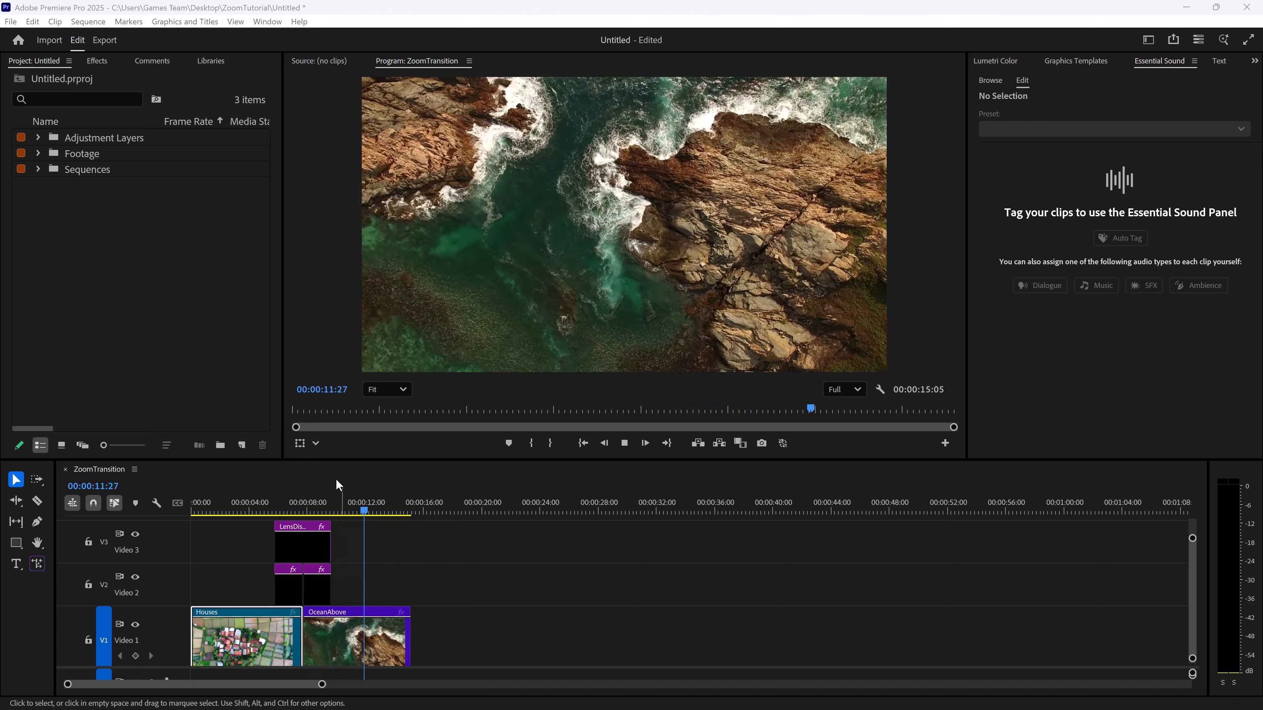
Play and scrub through the finished zoom transition between the Houses and OceanAbove clips in the ZoomTransition sequence
click(272, 501)
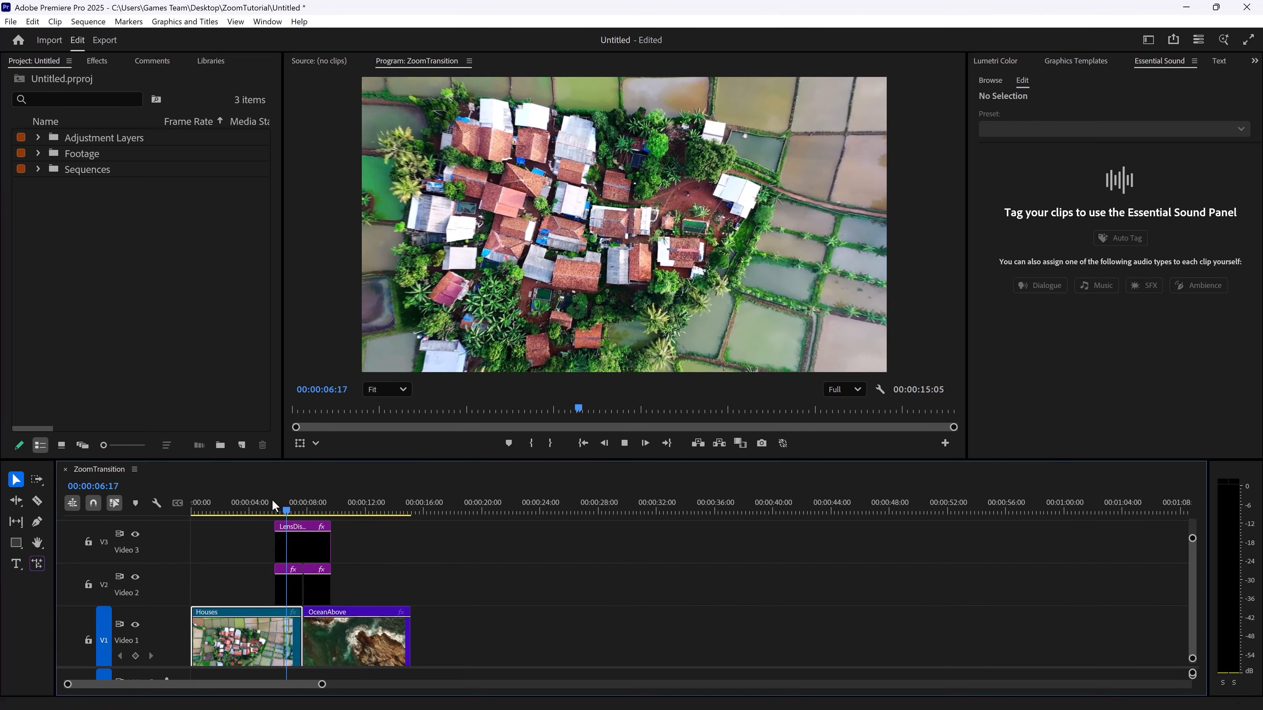
key(space)
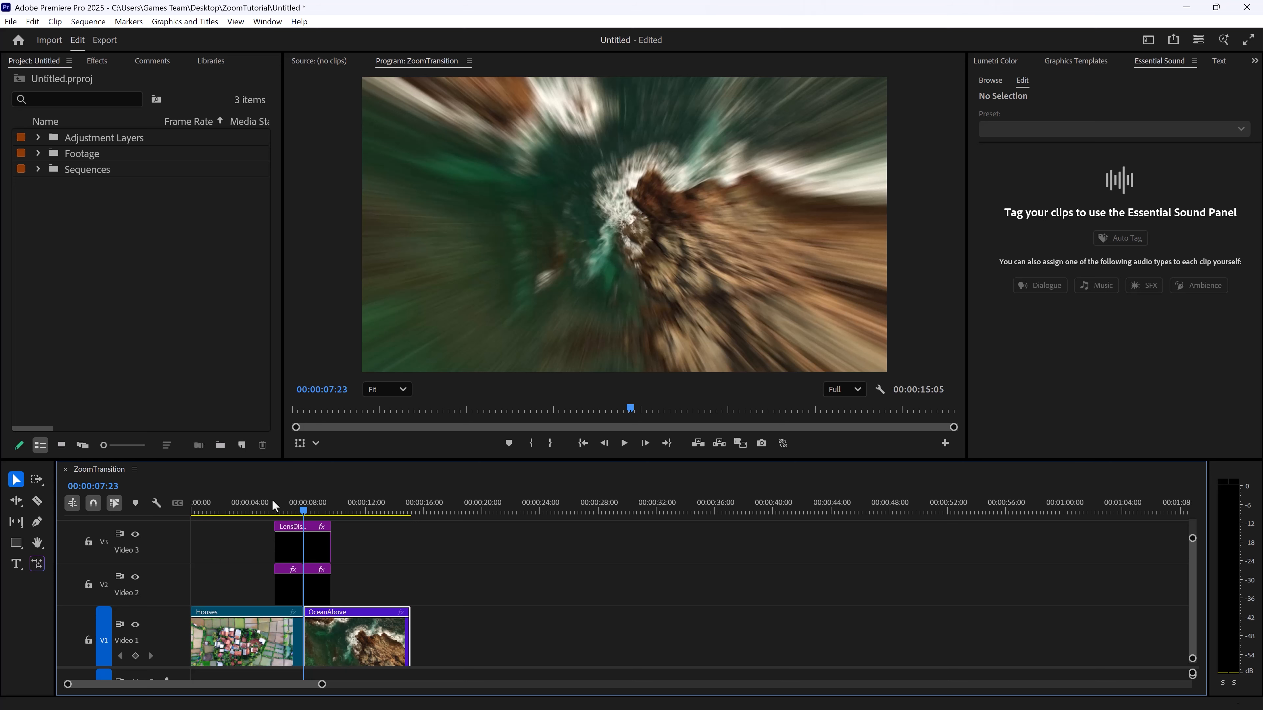
mouse_move(281, 545)
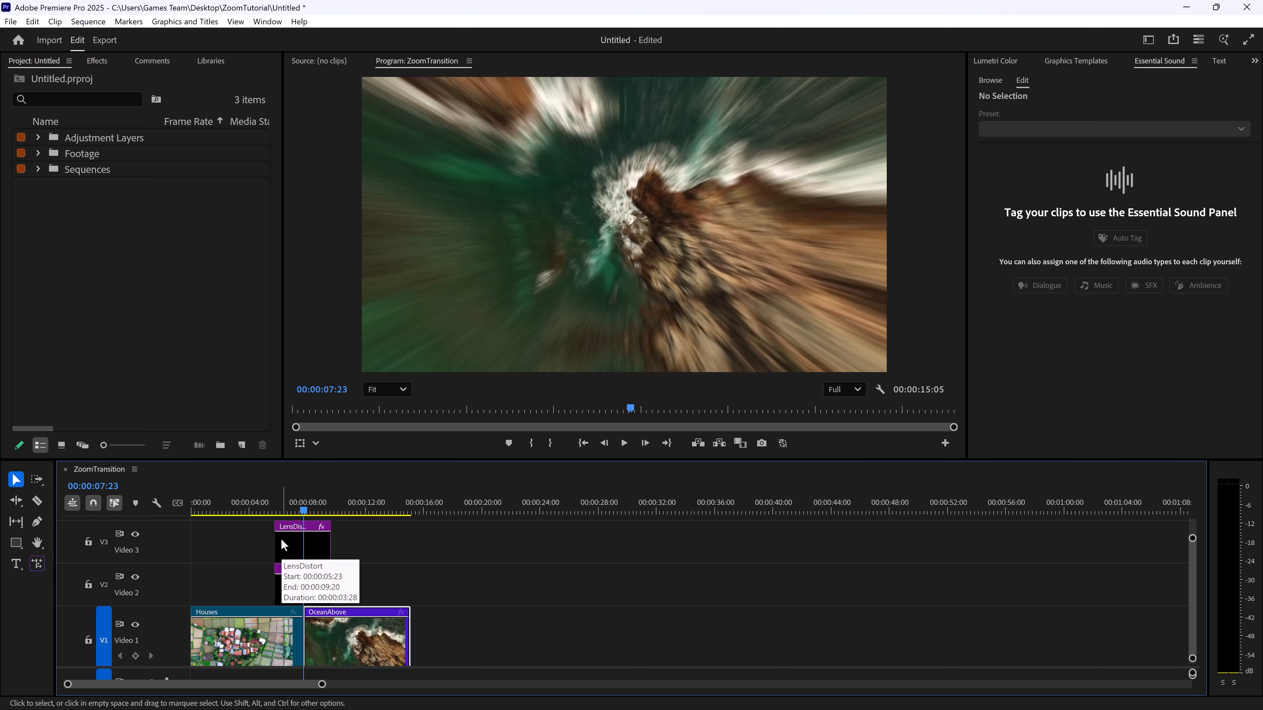
mouse_move(277, 504)
mouse_down()
mouse_move(343, 504)
mouse_move(288, 500)
mouse_up()
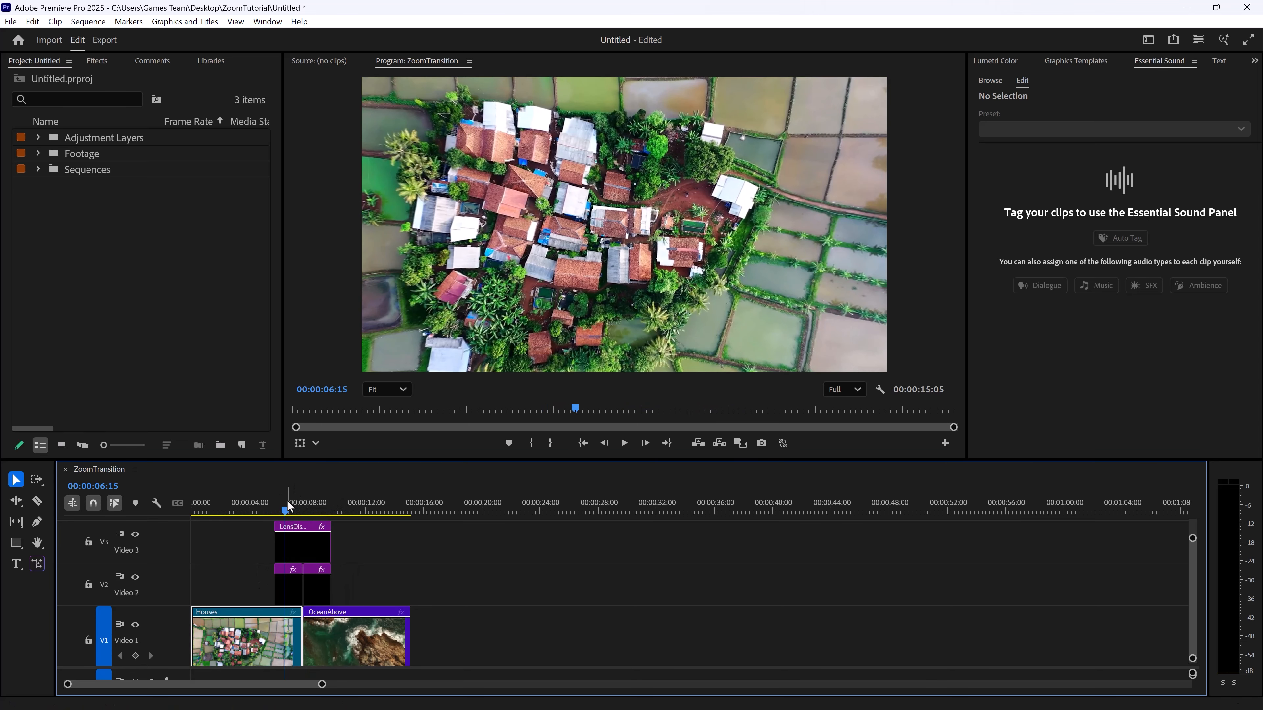
Expand the Footage bin and create a new sequence from the Houses clip
click(85, 218)
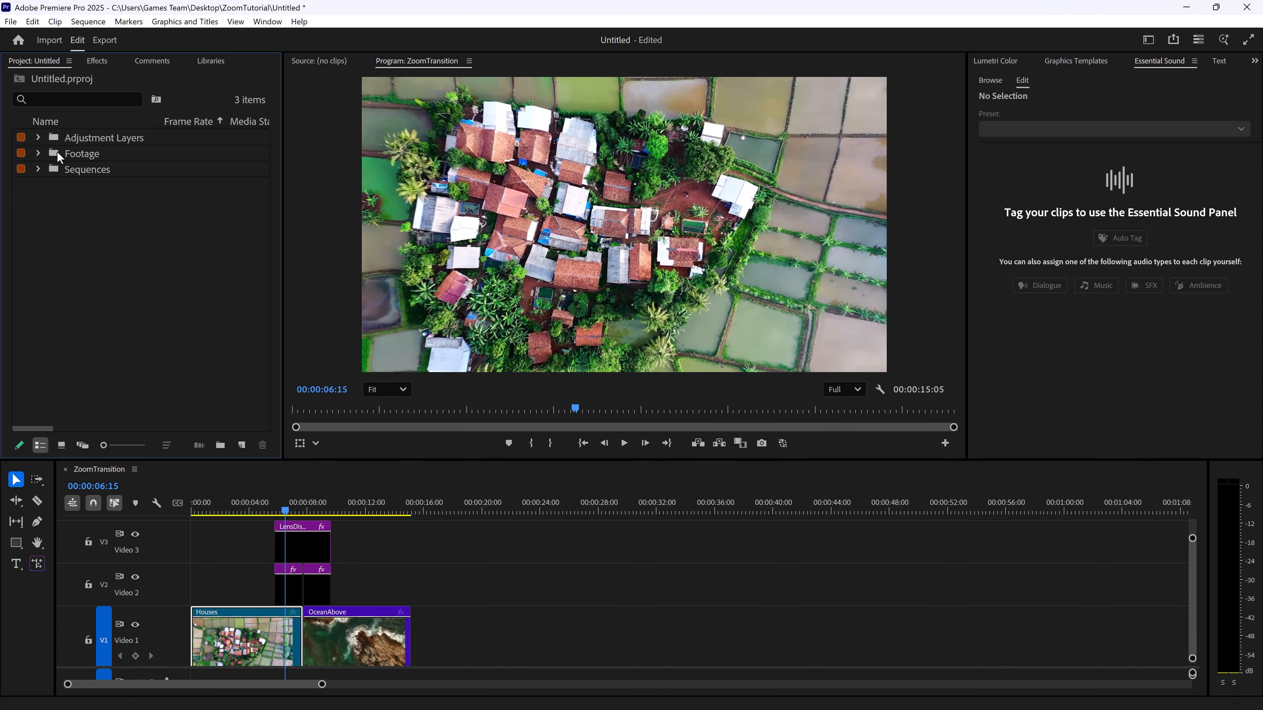
click(37, 152)
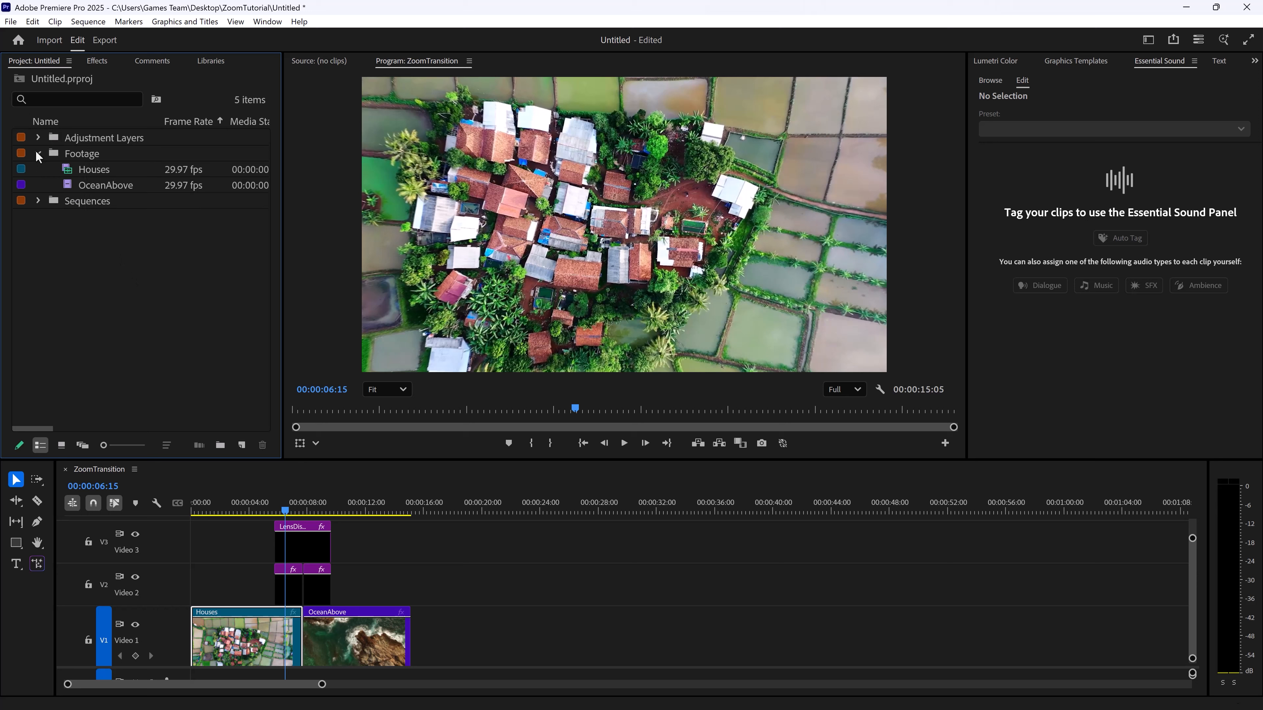
click(92, 170)
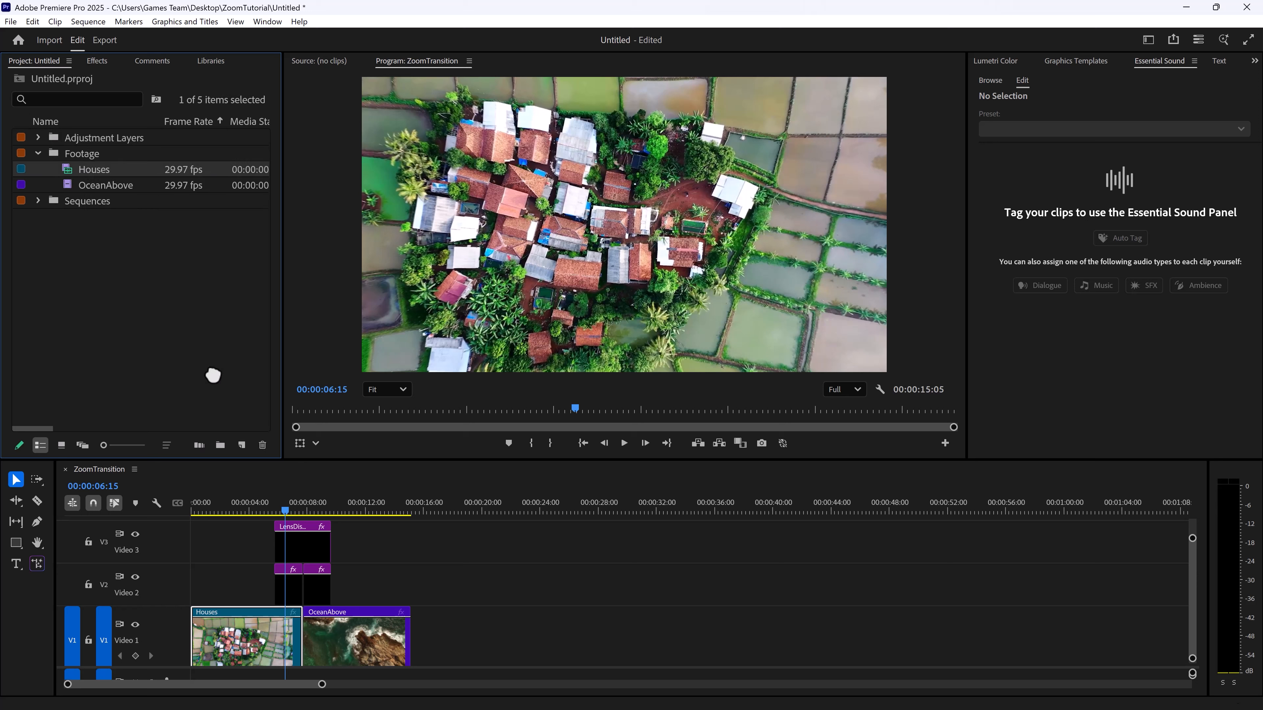
drag(84, 172, 243, 446)
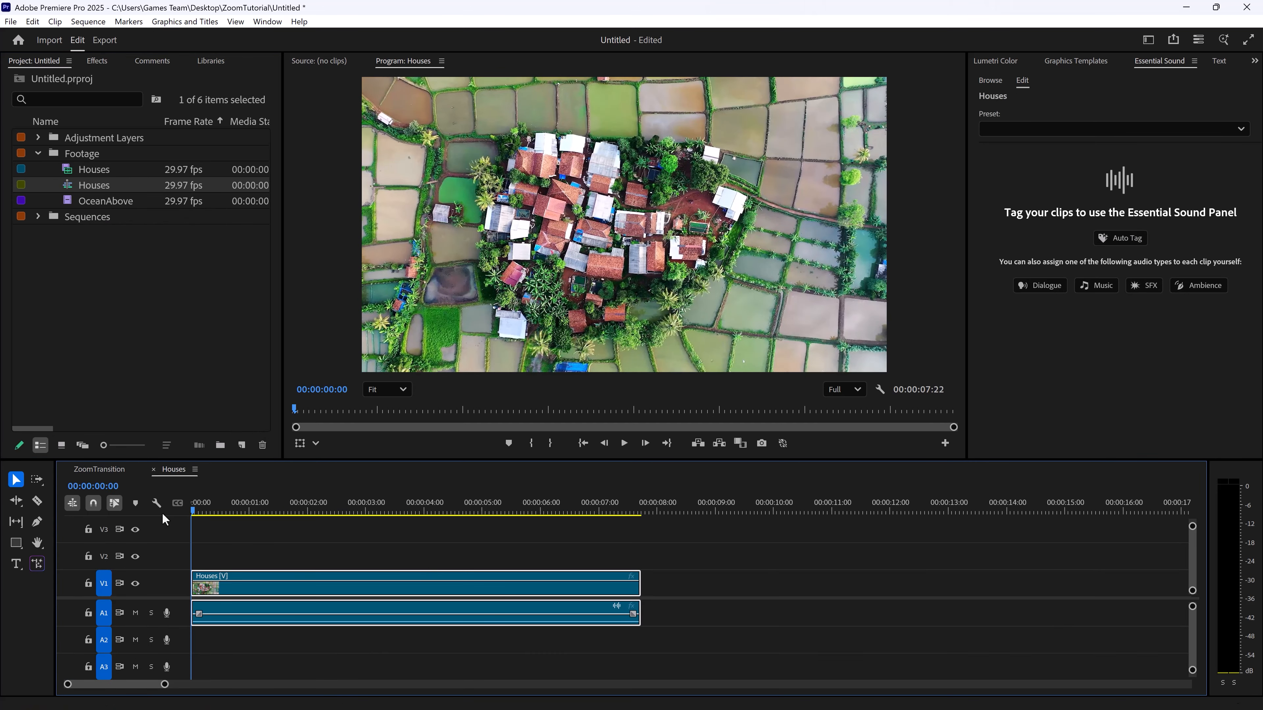
Check the ZoomTransition sequence for reference, and trim the end of the Houses clip in the new sequence to 00:00:07:00
click(100, 470)
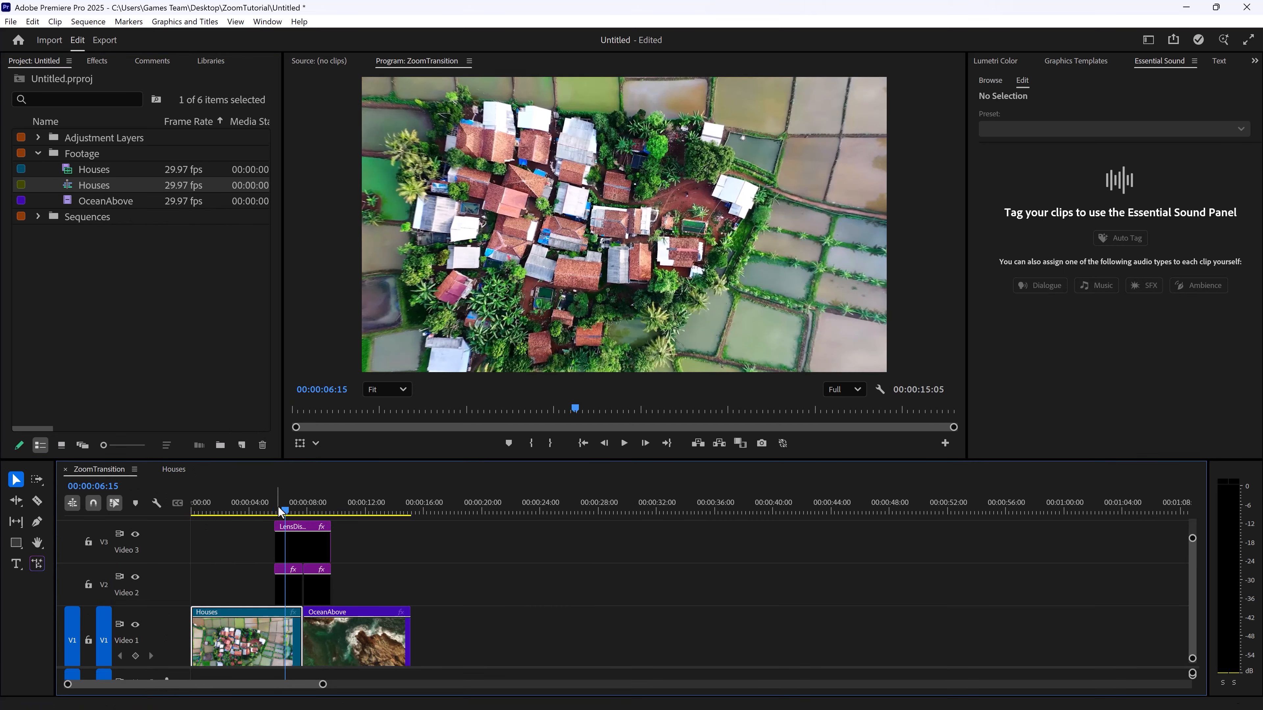
mouse_move(278, 506)
mouse_down()
mouse_move(404, 526)
mouse_move(281, 506)
mouse_move(270, 517)
mouse_up()
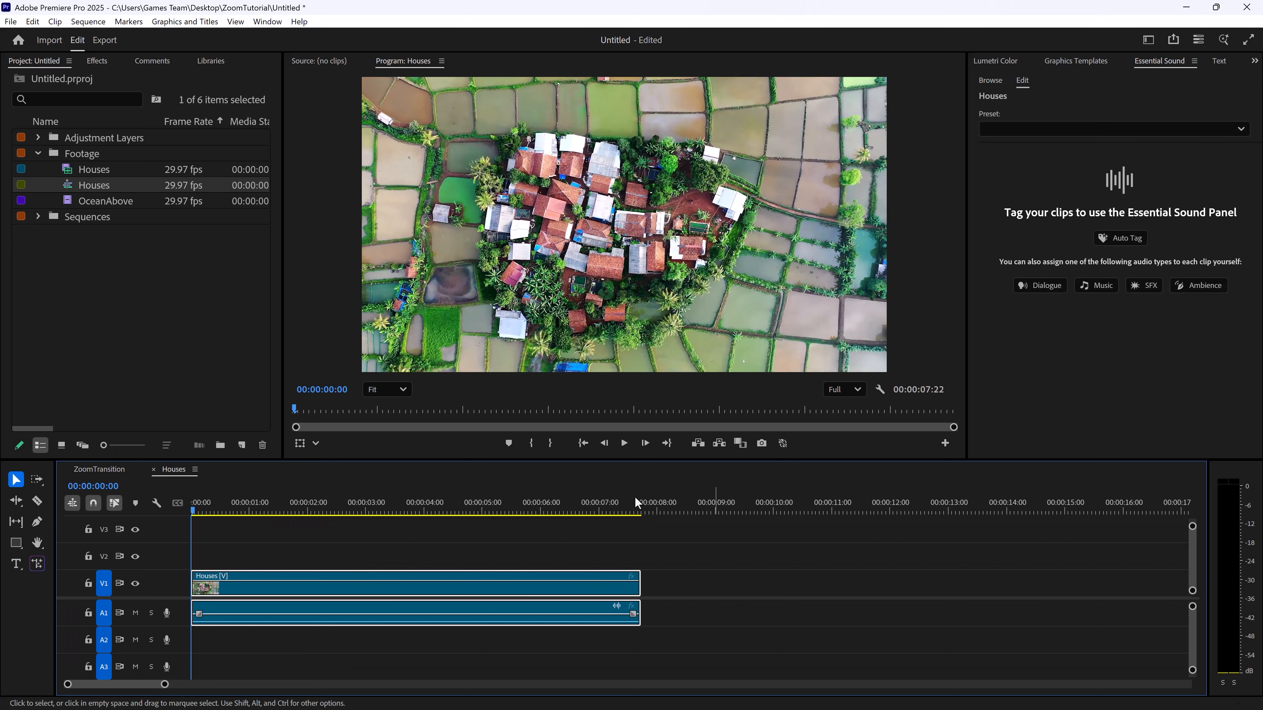
click(604, 506)
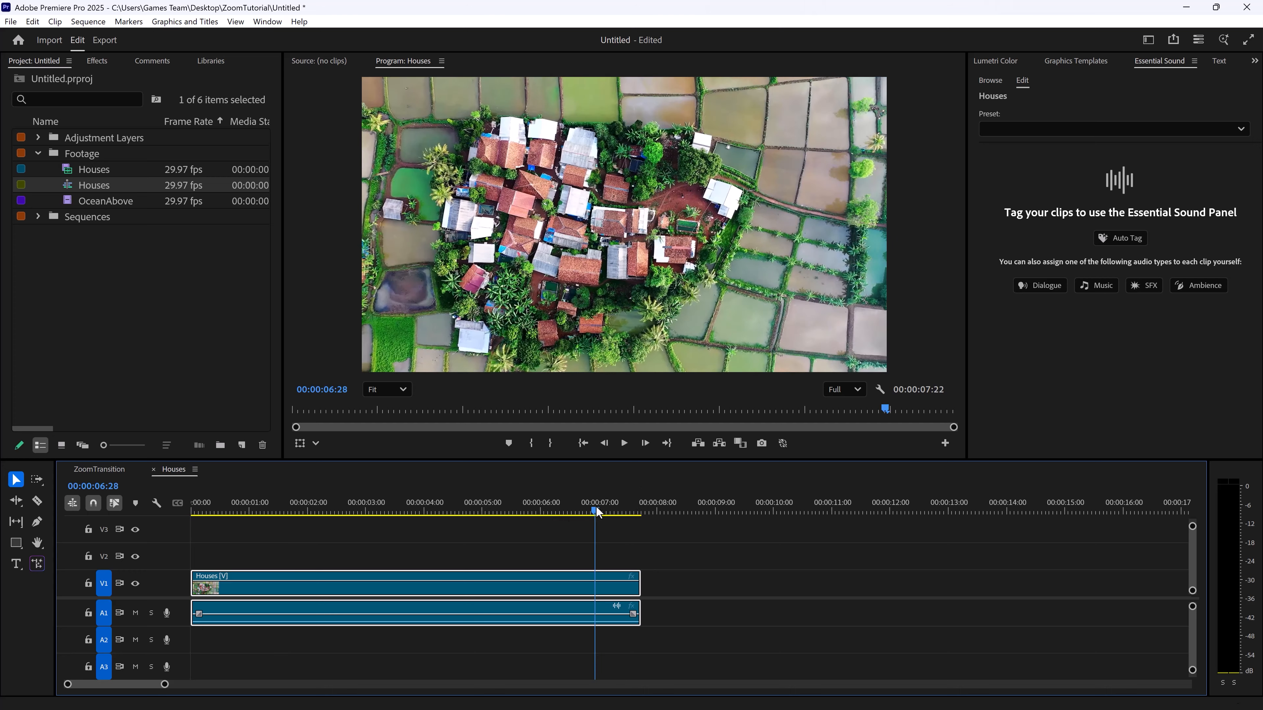
drag(646, 587, 597, 598)
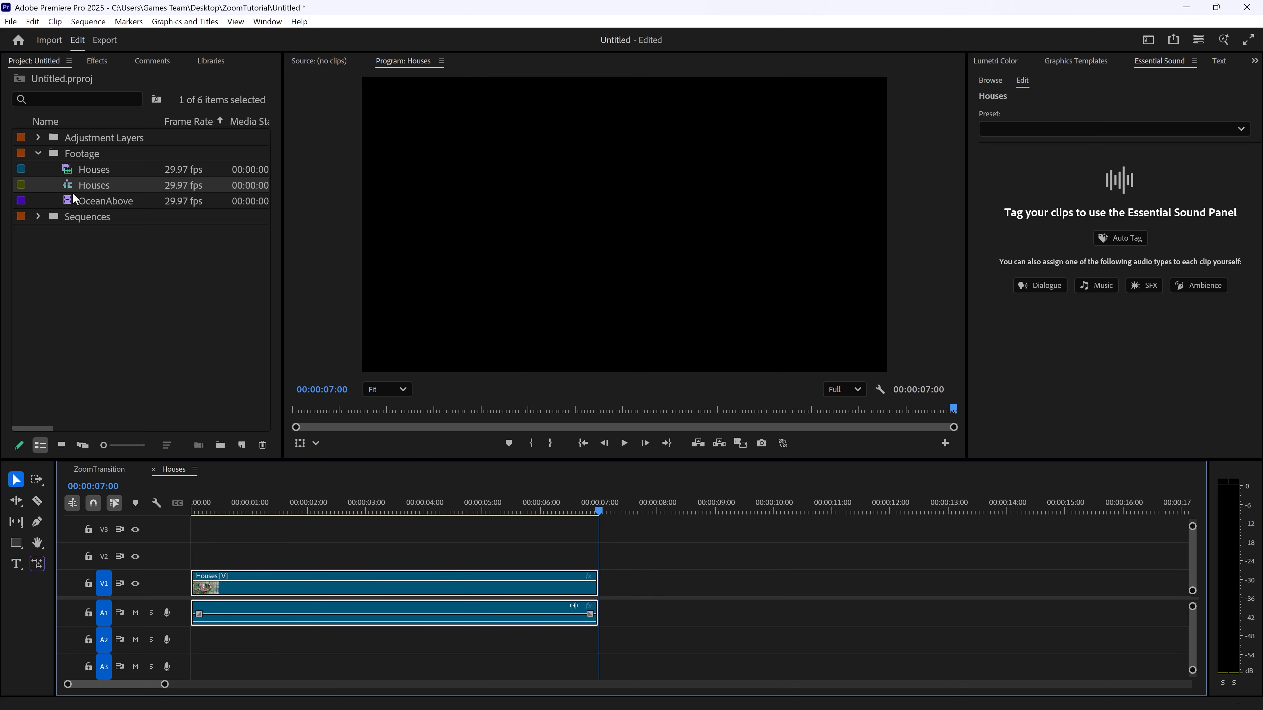
Add the OceanAbove clip on V1 directly after Houses and trim its end to 00:00:14:01
drag(84, 201, 615, 632)
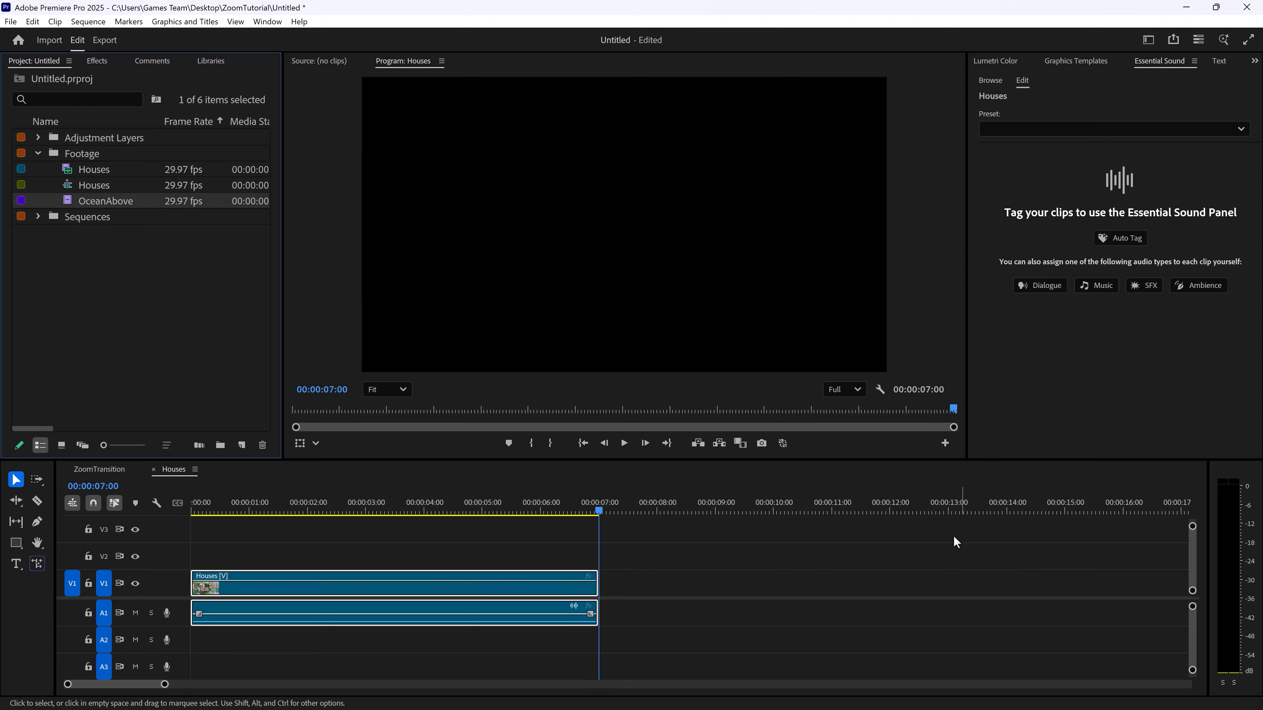
drag(89, 201, 600, 592)
drag(595, 500, 1009, 513)
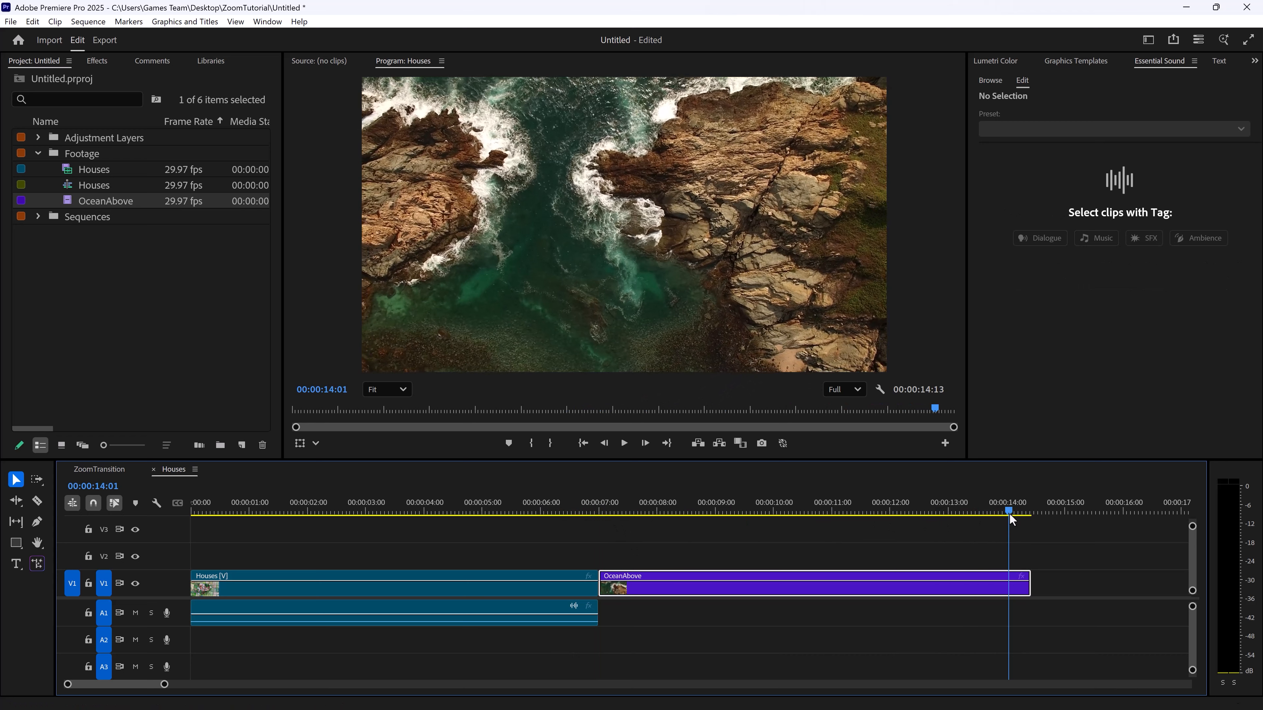
drag(1029, 587, 1007, 587)
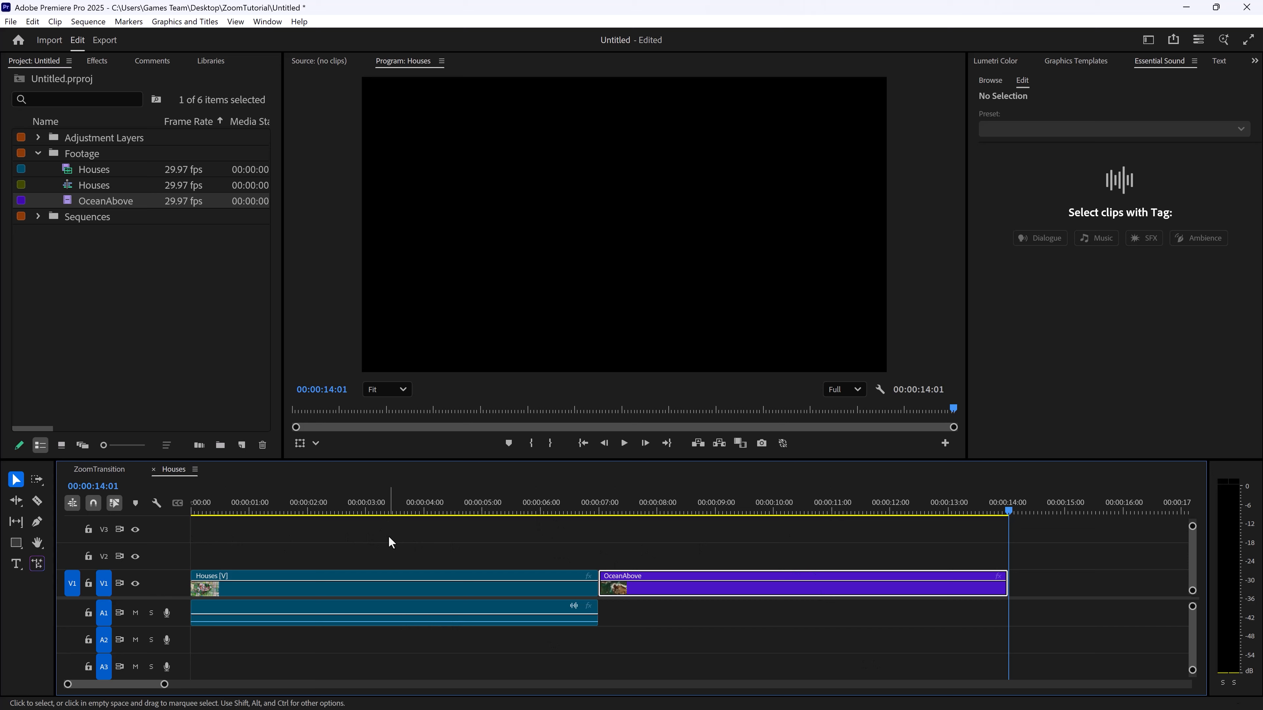
Unlink the Houses clip's audio from its video and delete the audio
click(372, 624)
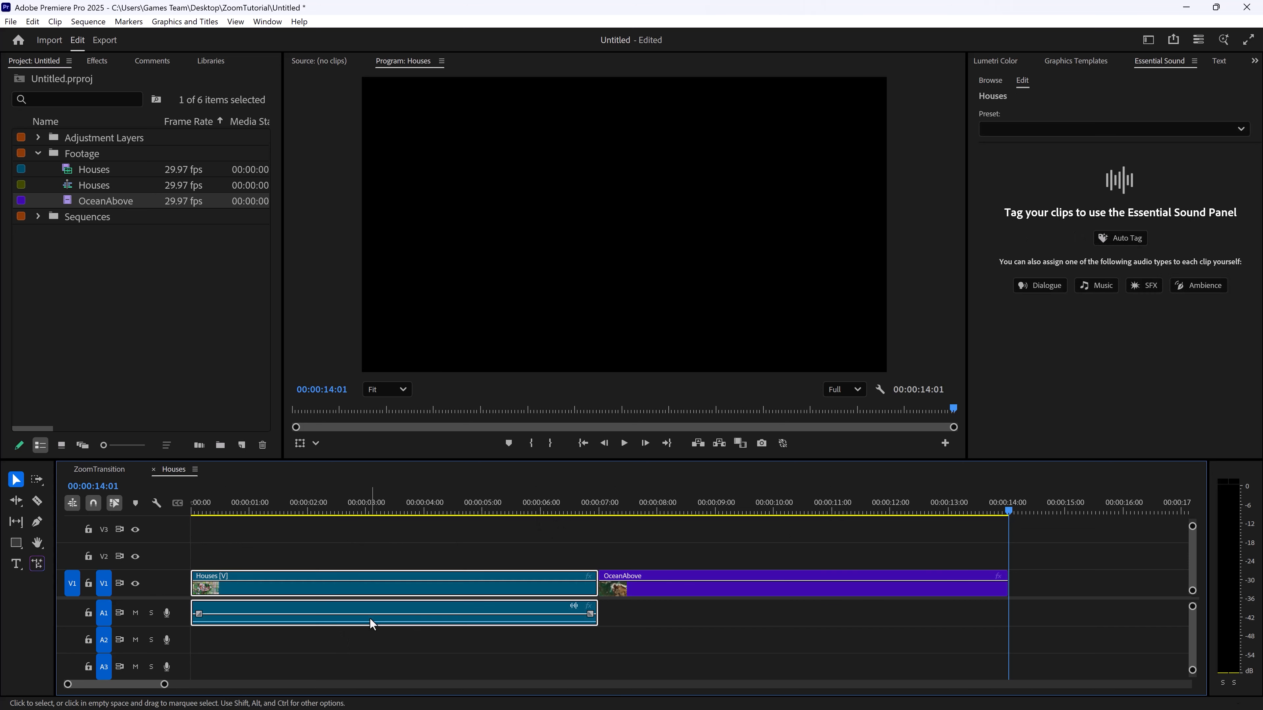
right_click(375, 589)
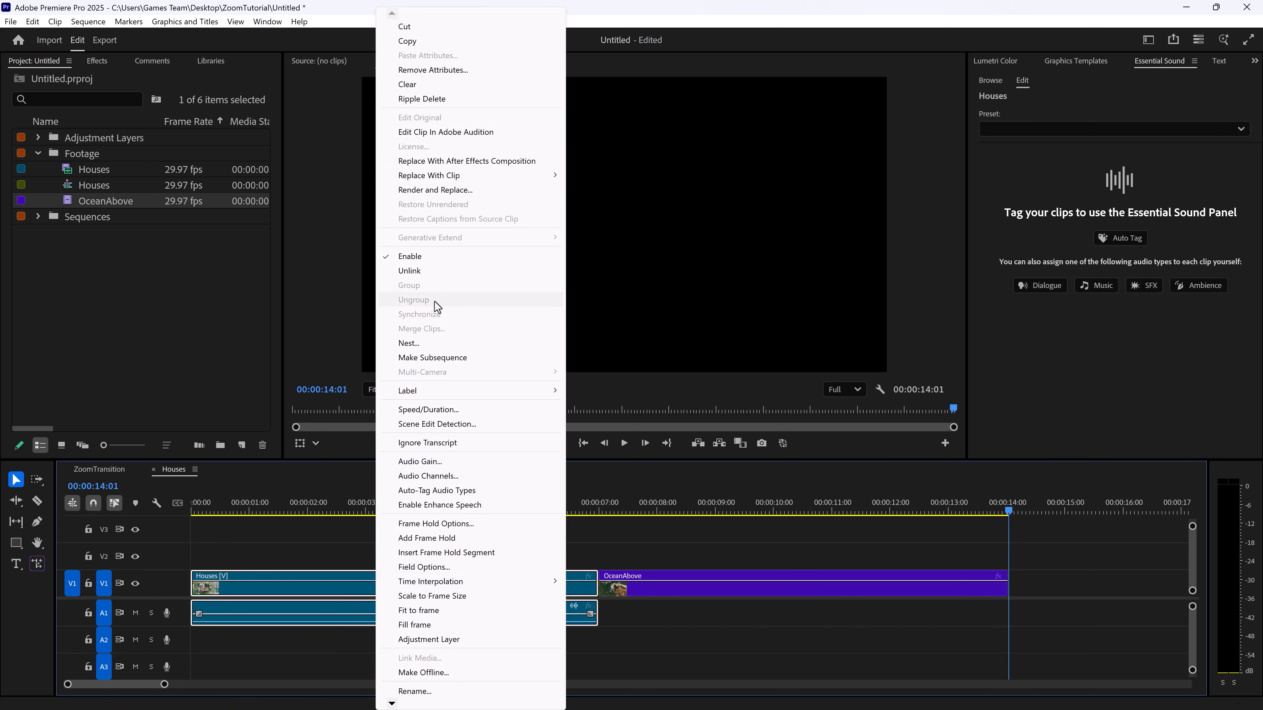
click(425, 271)
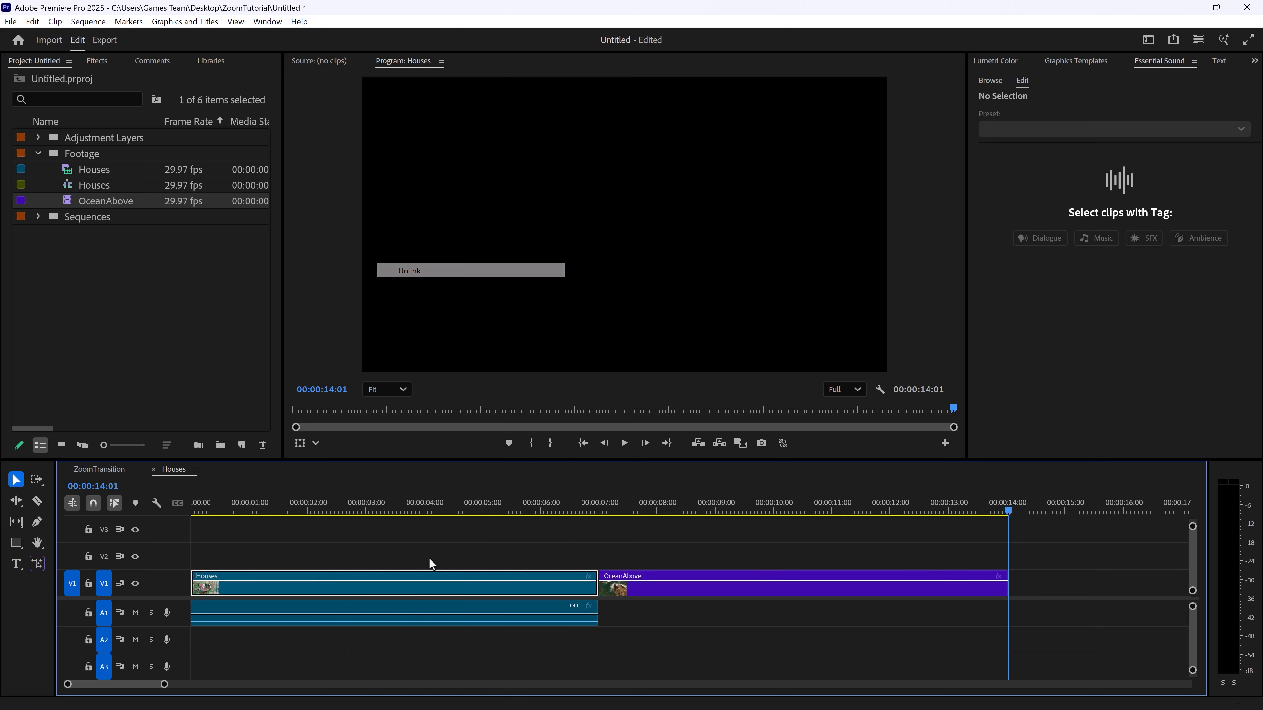
click(367, 606)
key(Delete)
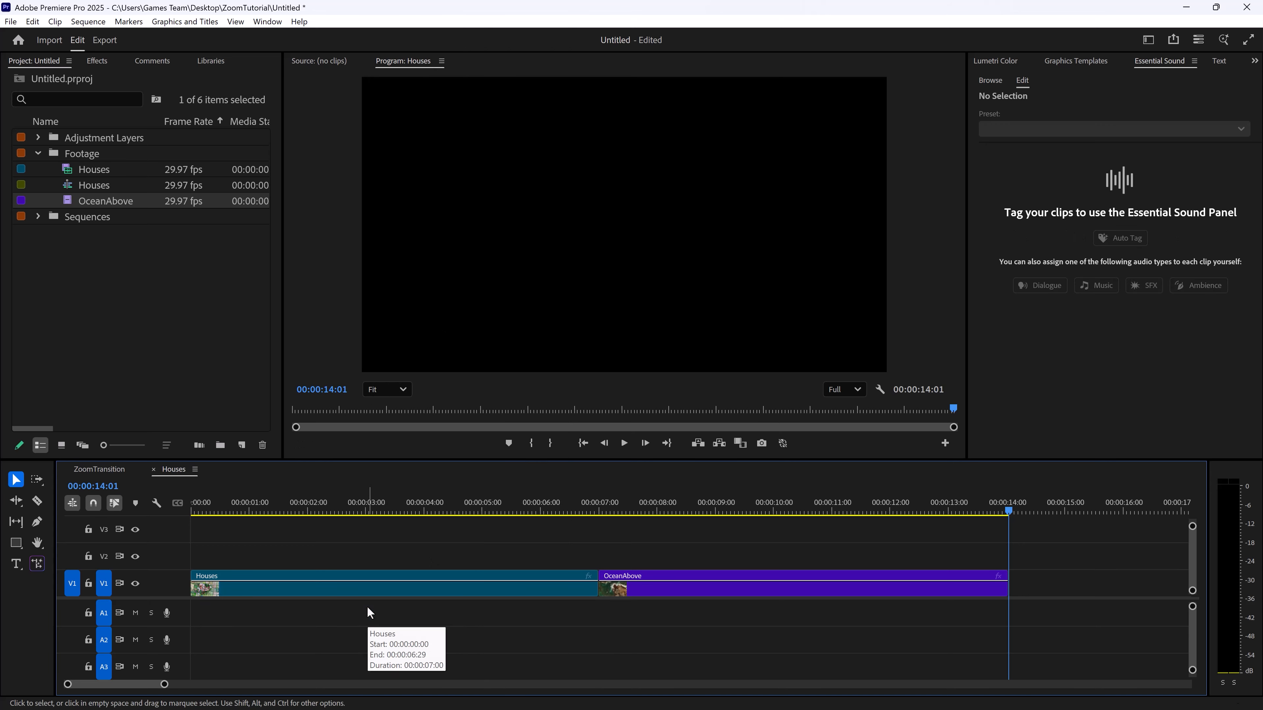
Lower the divider between the video and audio tracks to give the video tracks more room
drag(178, 598, 178, 641)
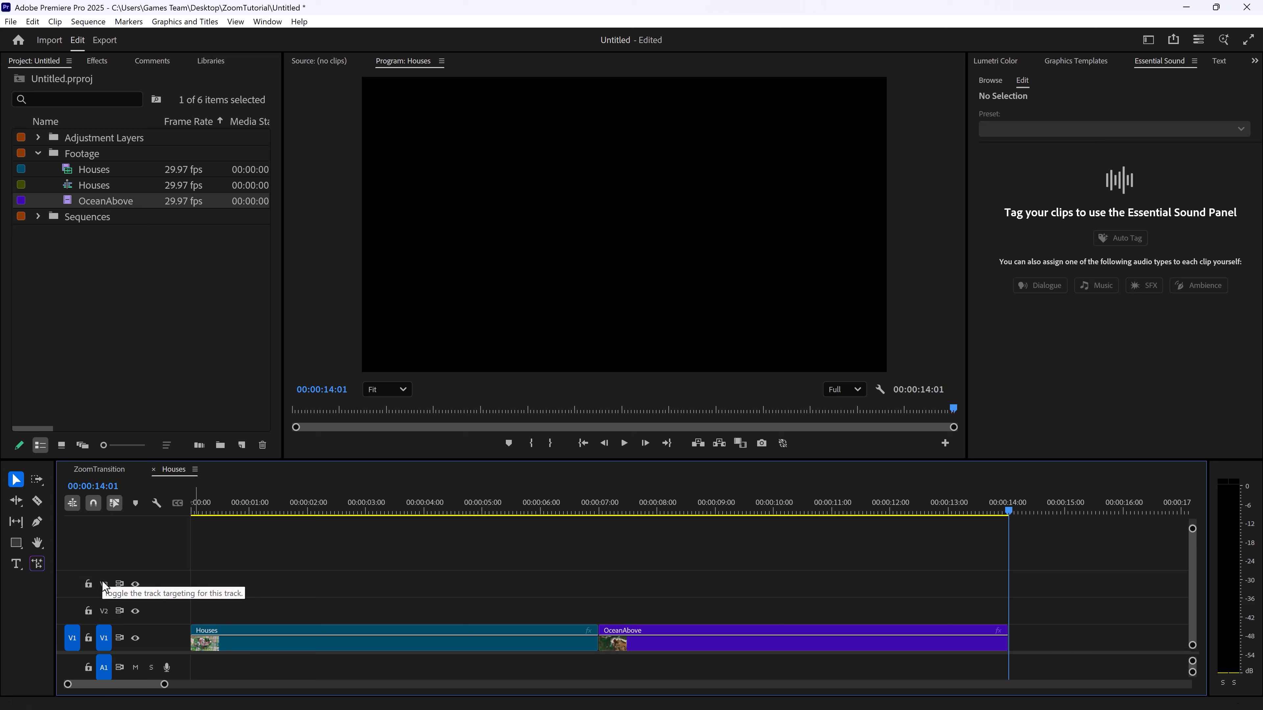
right_click(169, 617)
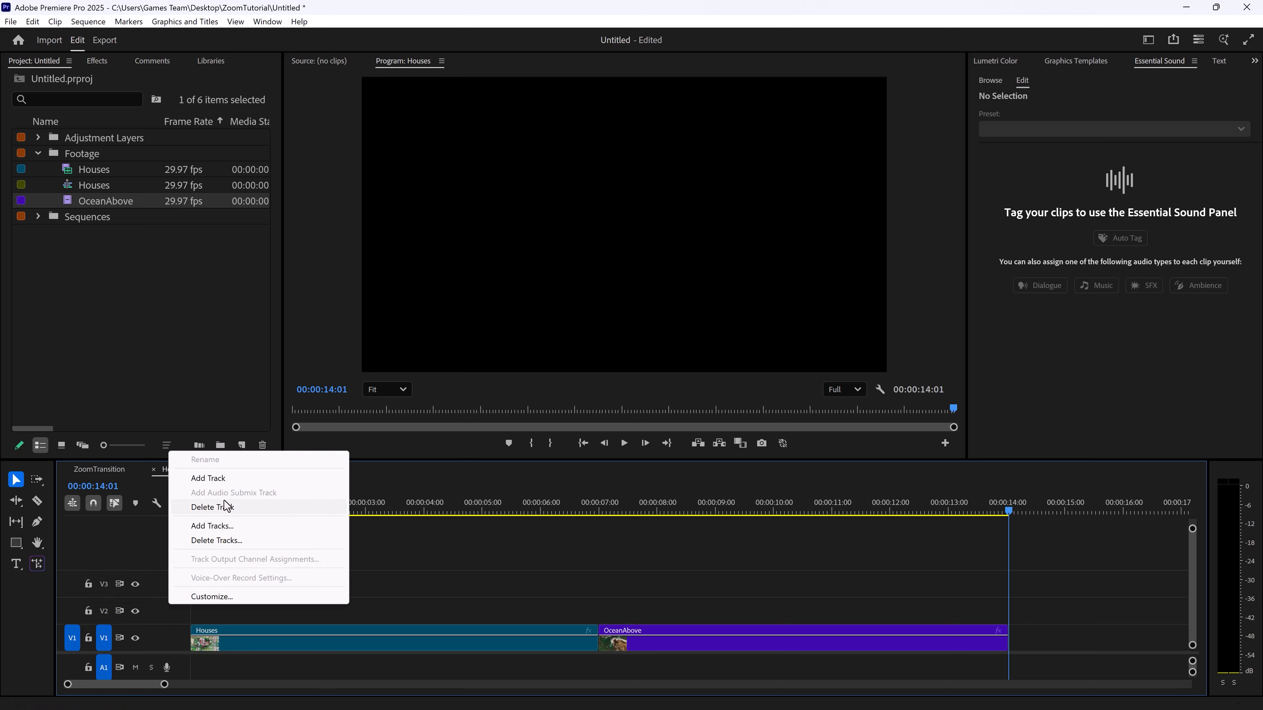
click(142, 584)
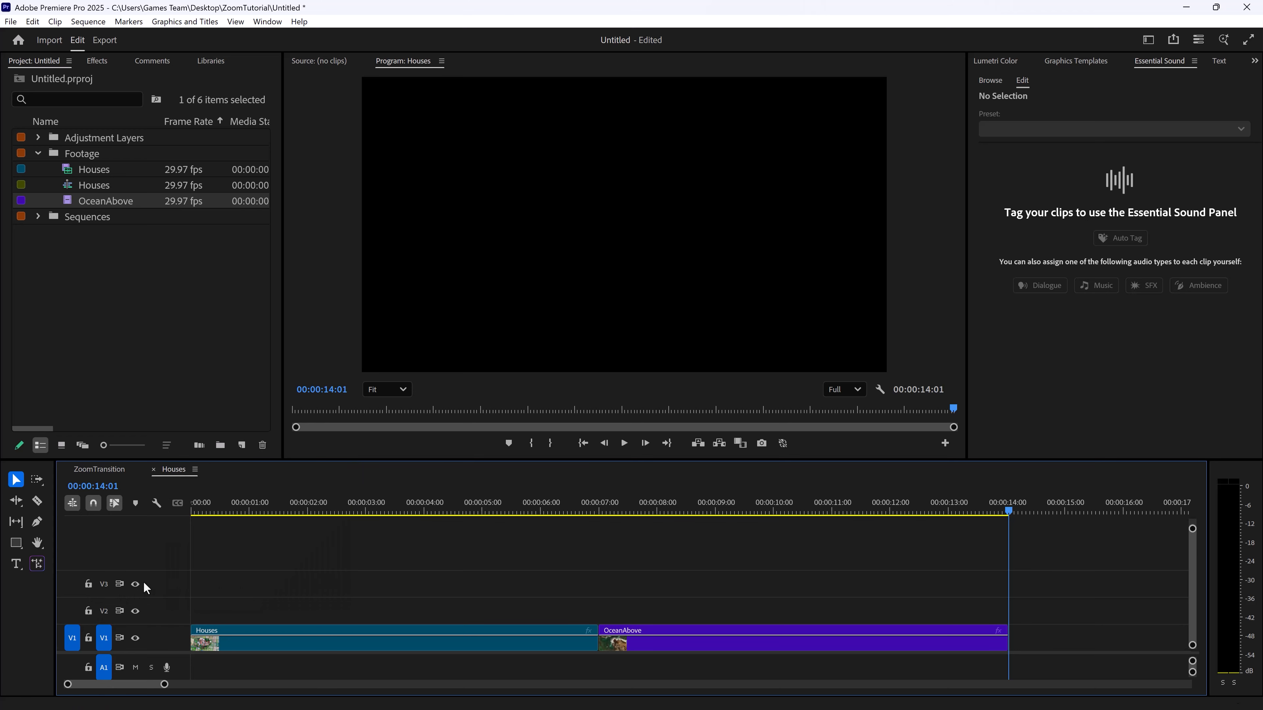
drag(177, 602, 180, 601)
Move the playhead to 00:00:04:28 in the Houses sequence and examine where the adjustment layers start in the ZoomTransition sequence
drag(786, 503, 480, 622)
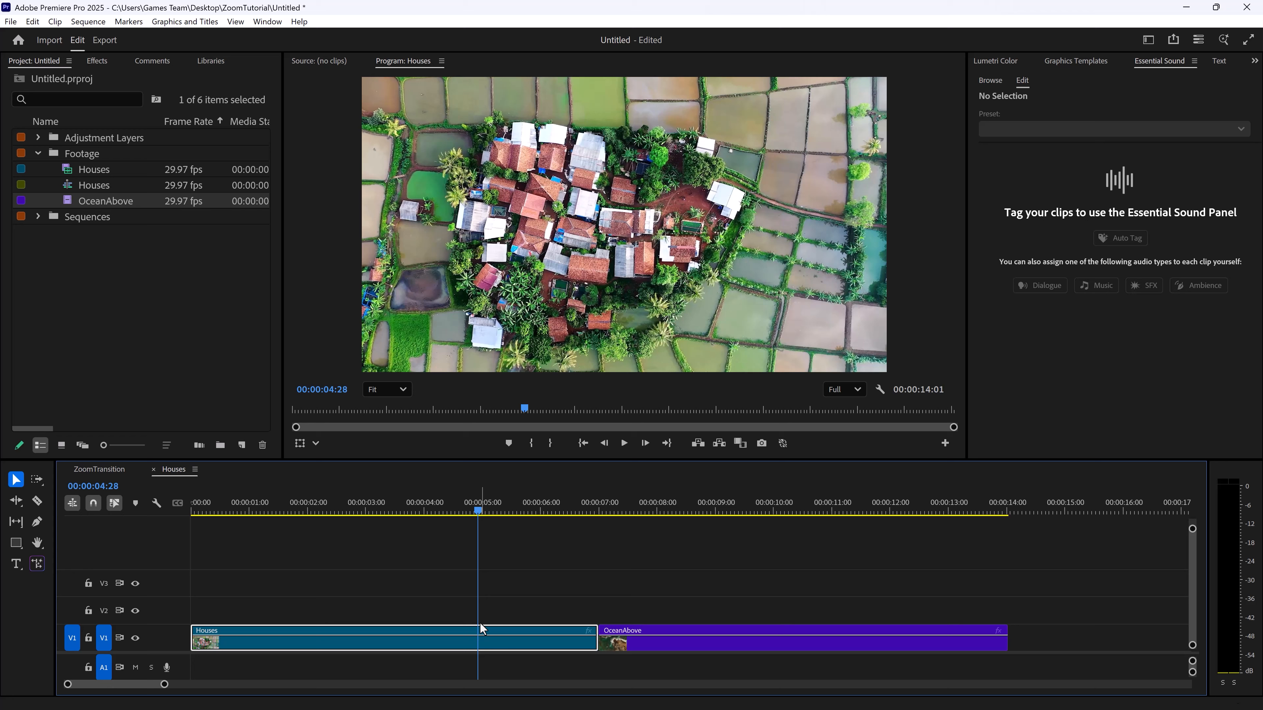
click(84, 469)
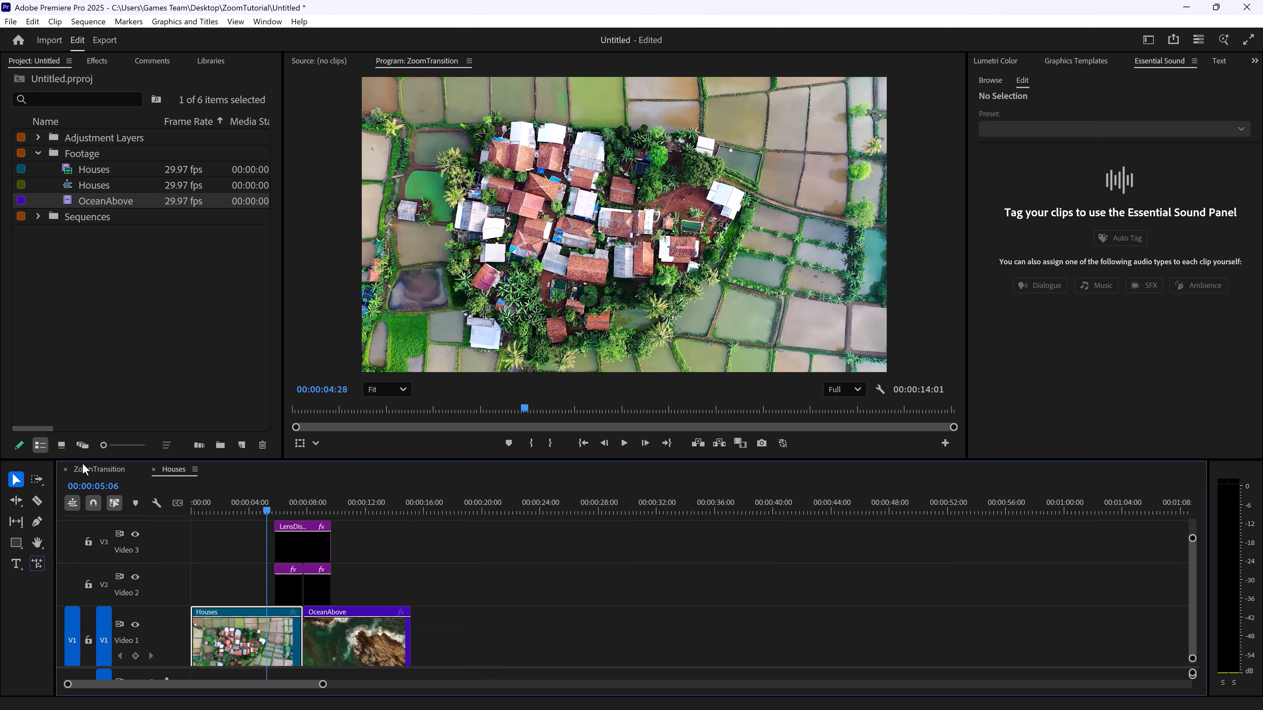
mouse_move(267, 510)
mouse_down()
mouse_move(297, 505)
mouse_move(276, 510)
mouse_up()
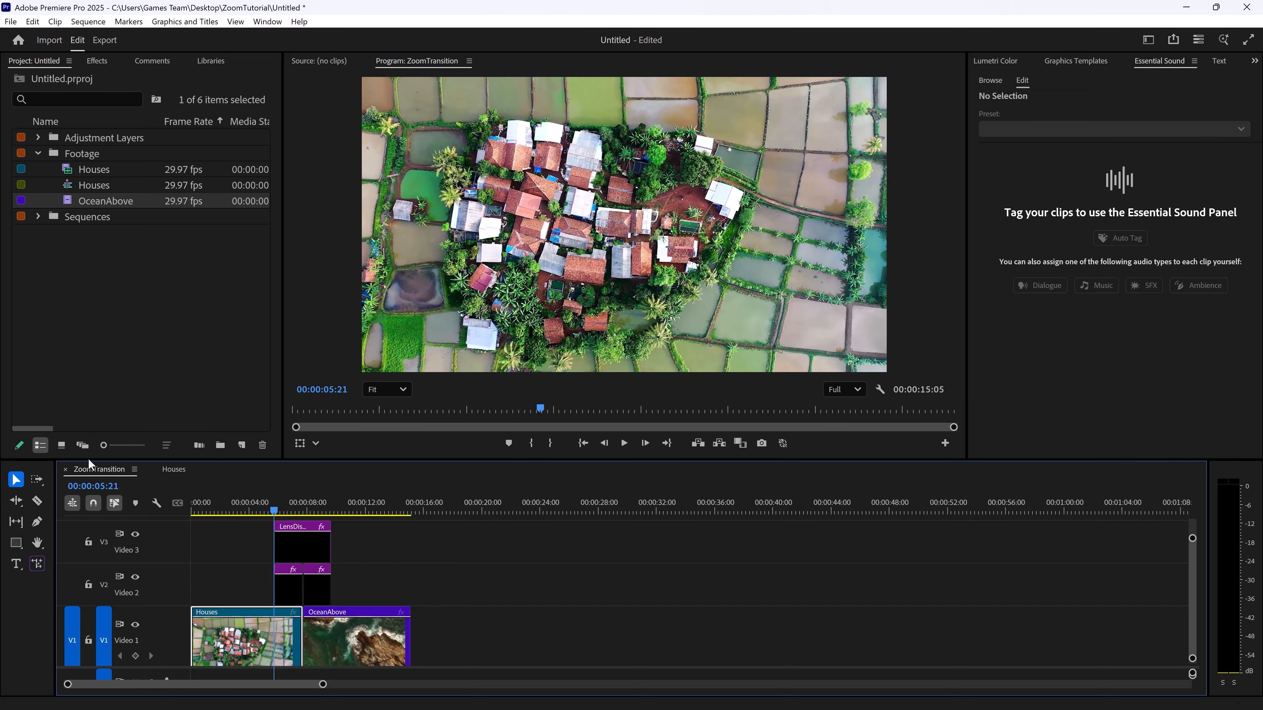
click(176, 469)
Create an adjustment layer with the default settings and place it on V2 at the playhead, above the Houses clip
click(241, 444)
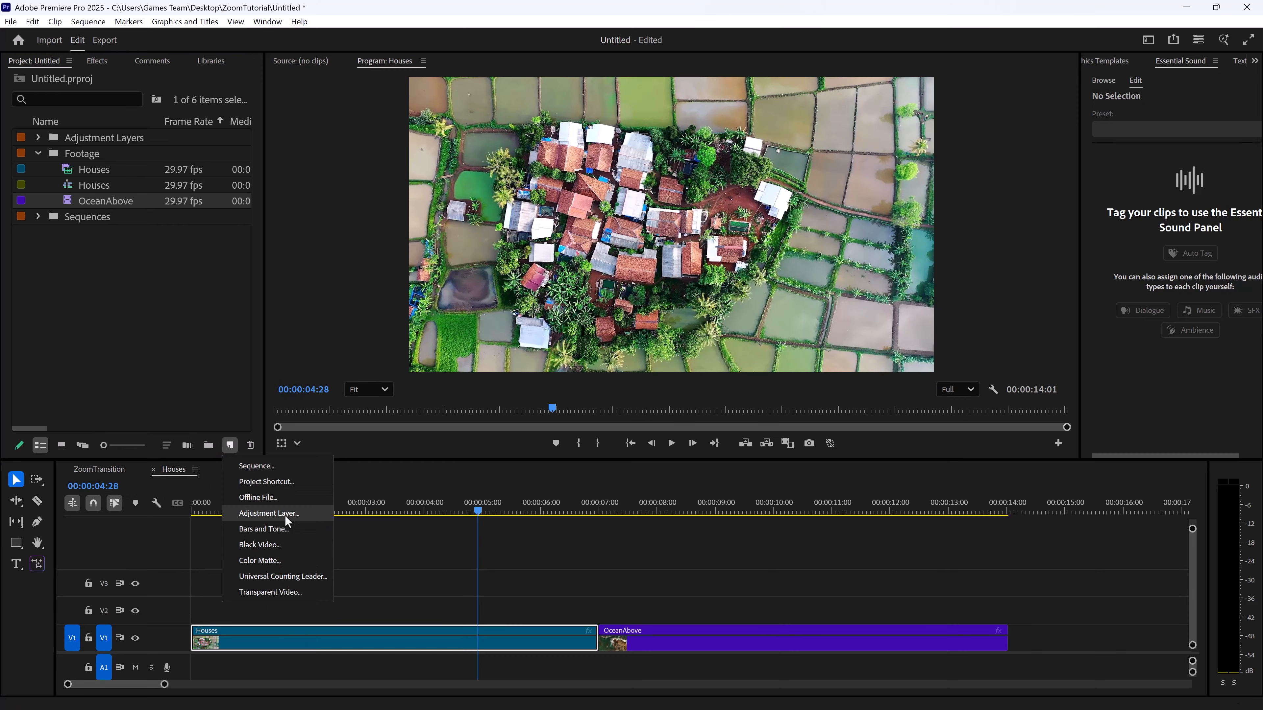
click(284, 513)
click(670, 418)
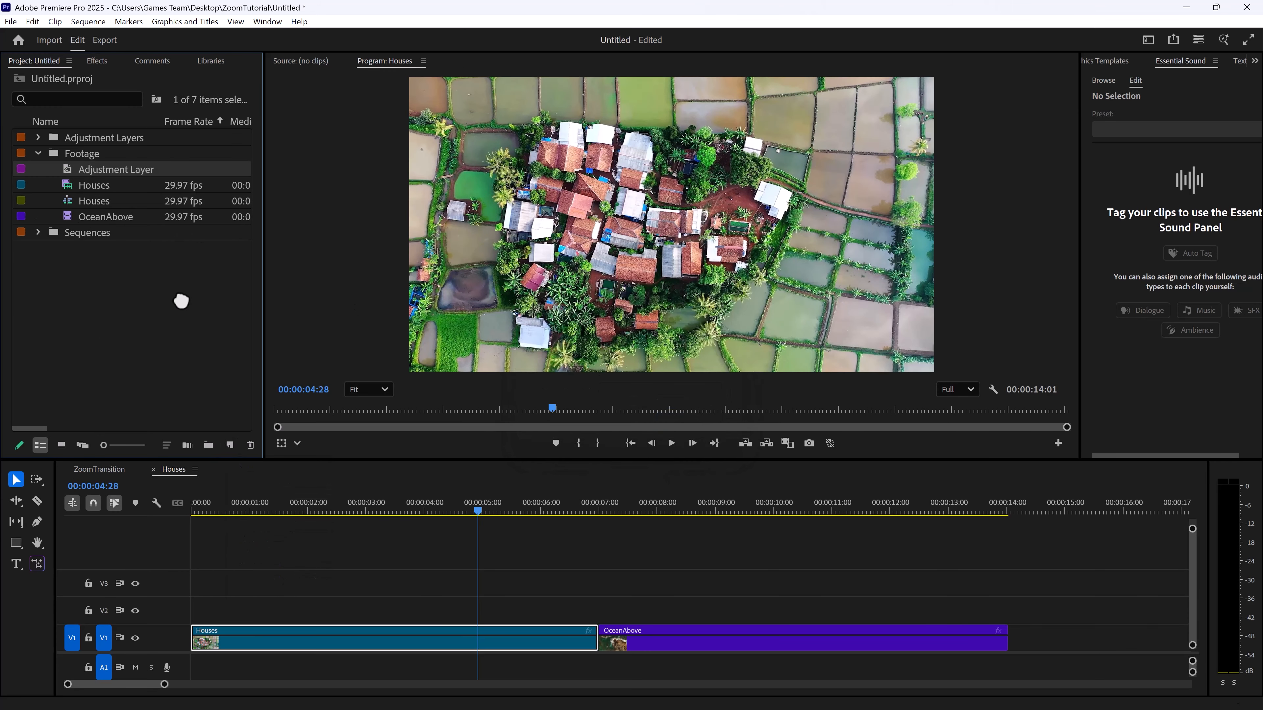
drag(181, 301, 479, 614)
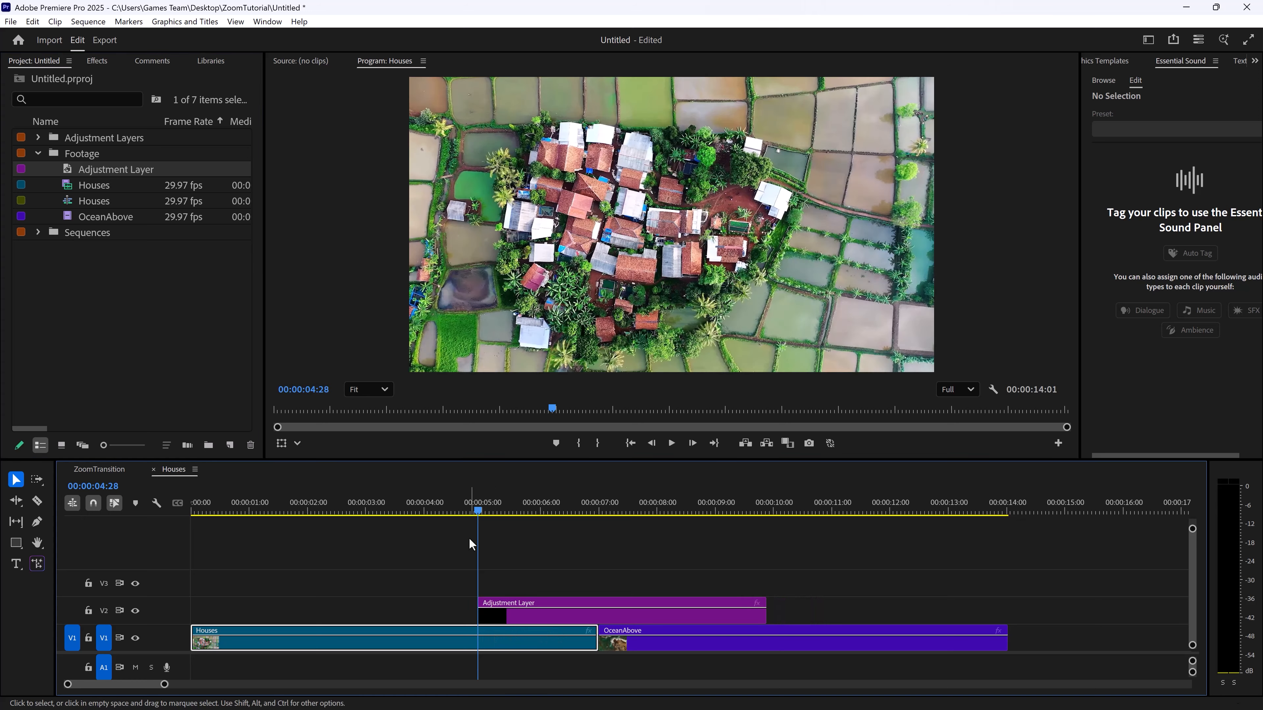
Set the playhead to 00:00:05:00 and move the adjustment layer on V2 to start there
click(93, 486)
text(50)
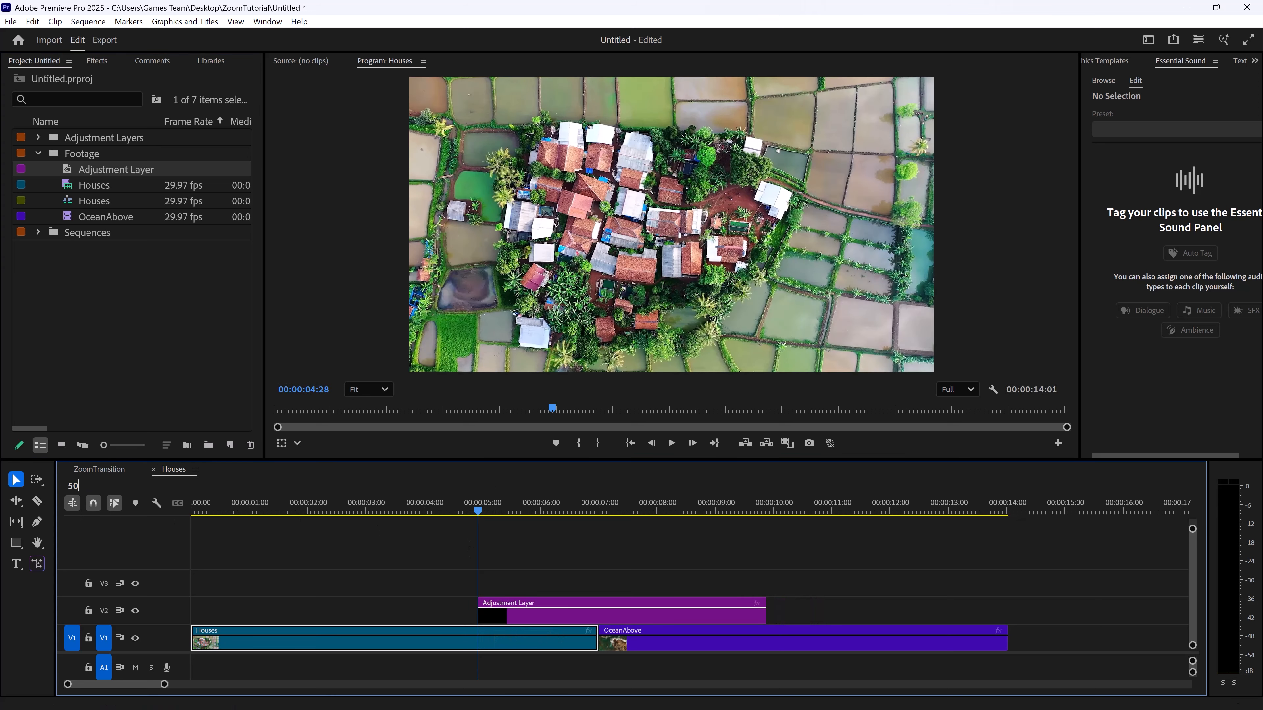
text(0)
key(Return)
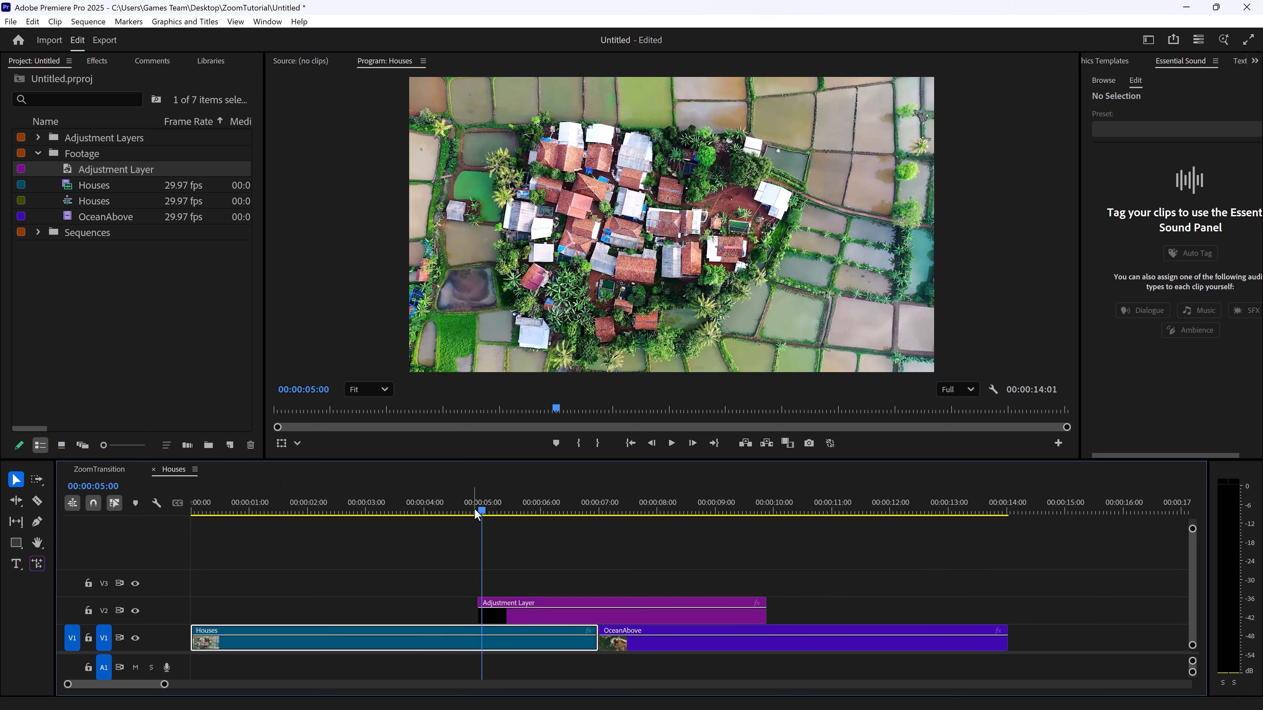
drag(481, 508, 482, 509)
drag(536, 616, 541, 617)
Trim the end of the adjustment layer to the cut between Houses and OceanAbove at 00:00:07:00
click(600, 500)
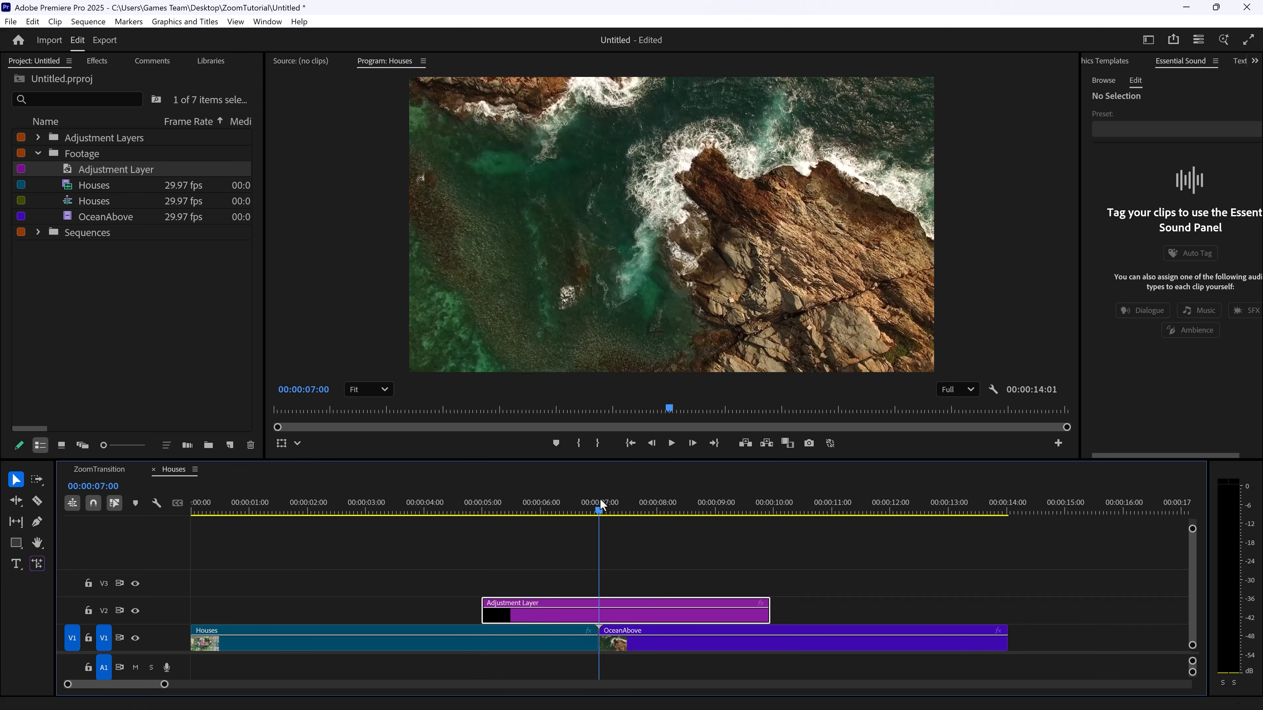
drag(769, 611, 598, 610)
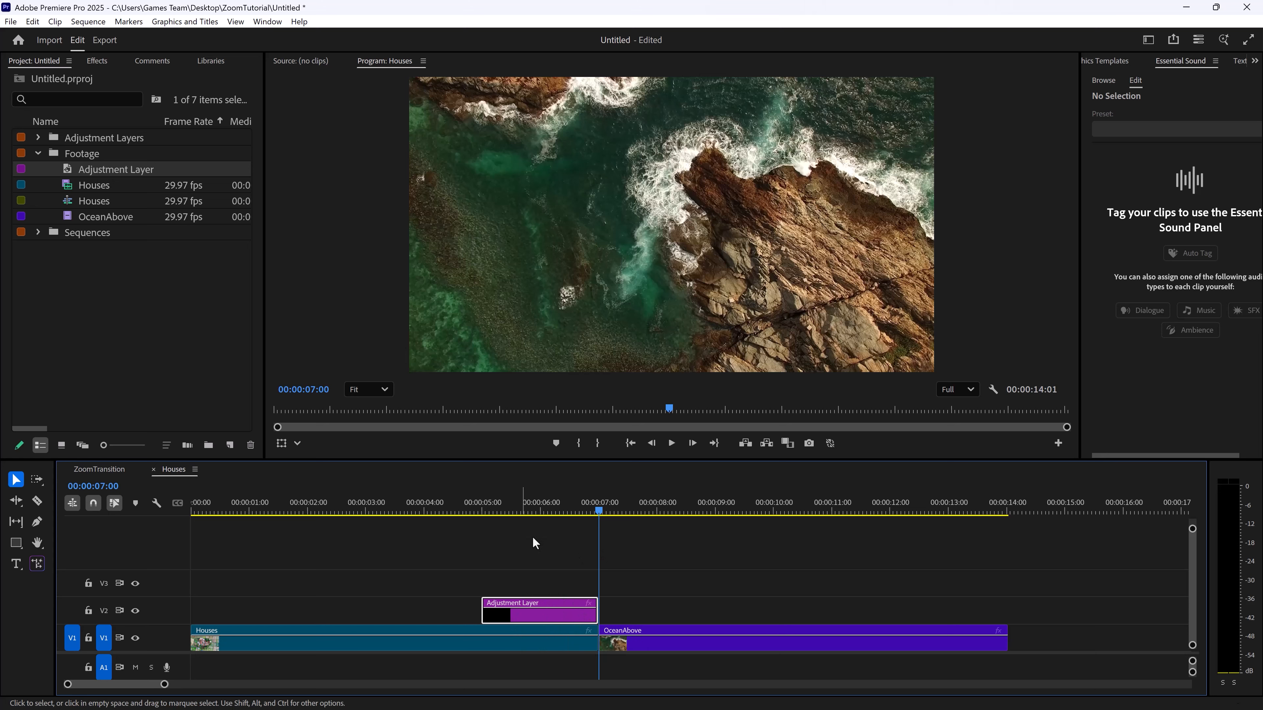
drag(477, 503, 548, 523)
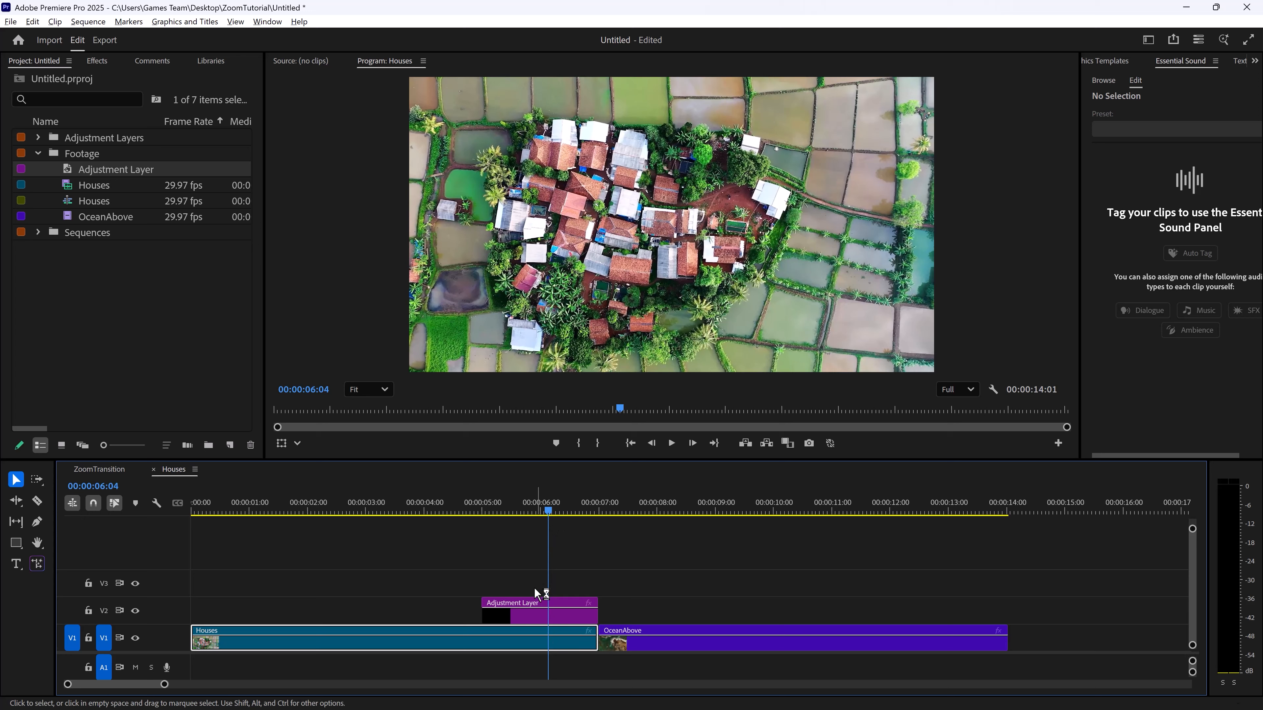
Duplicate the adjustment layer on V2 so the copy starts at the cut, above OceanAbove, and place the playhead at 00:00:07:00
click(522, 617)
drag(519, 614, 657, 617)
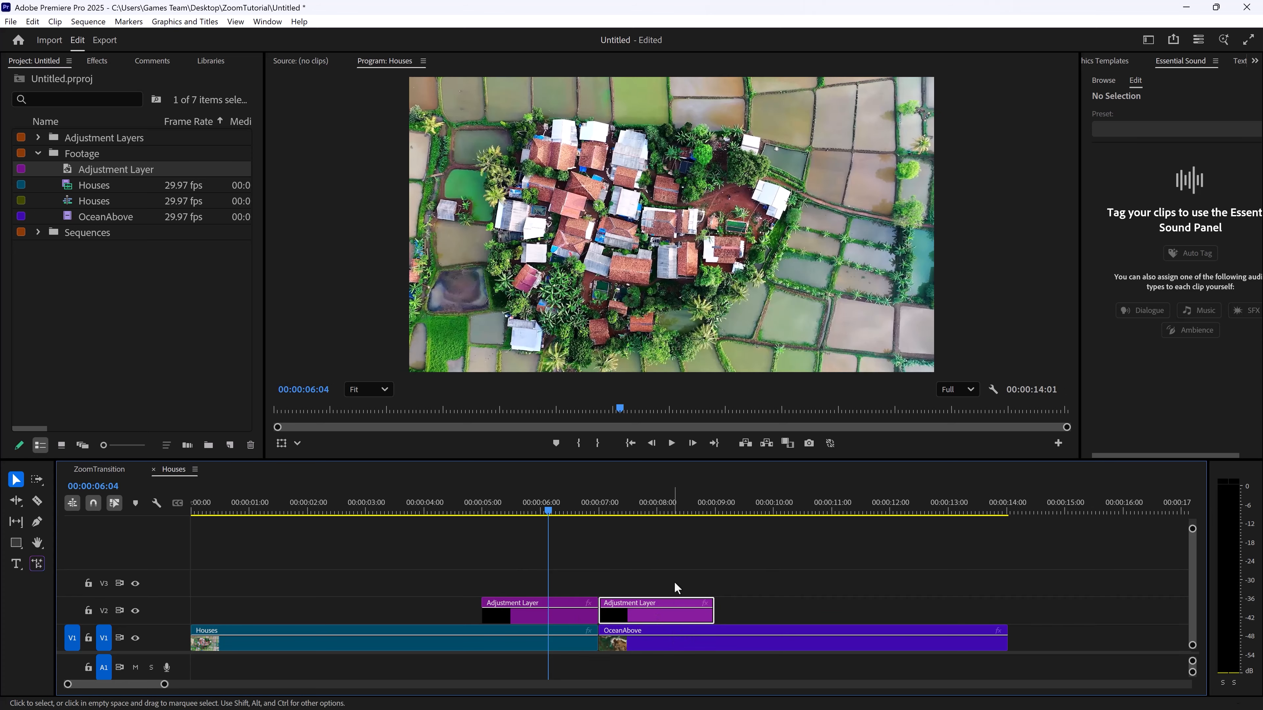
click(594, 497)
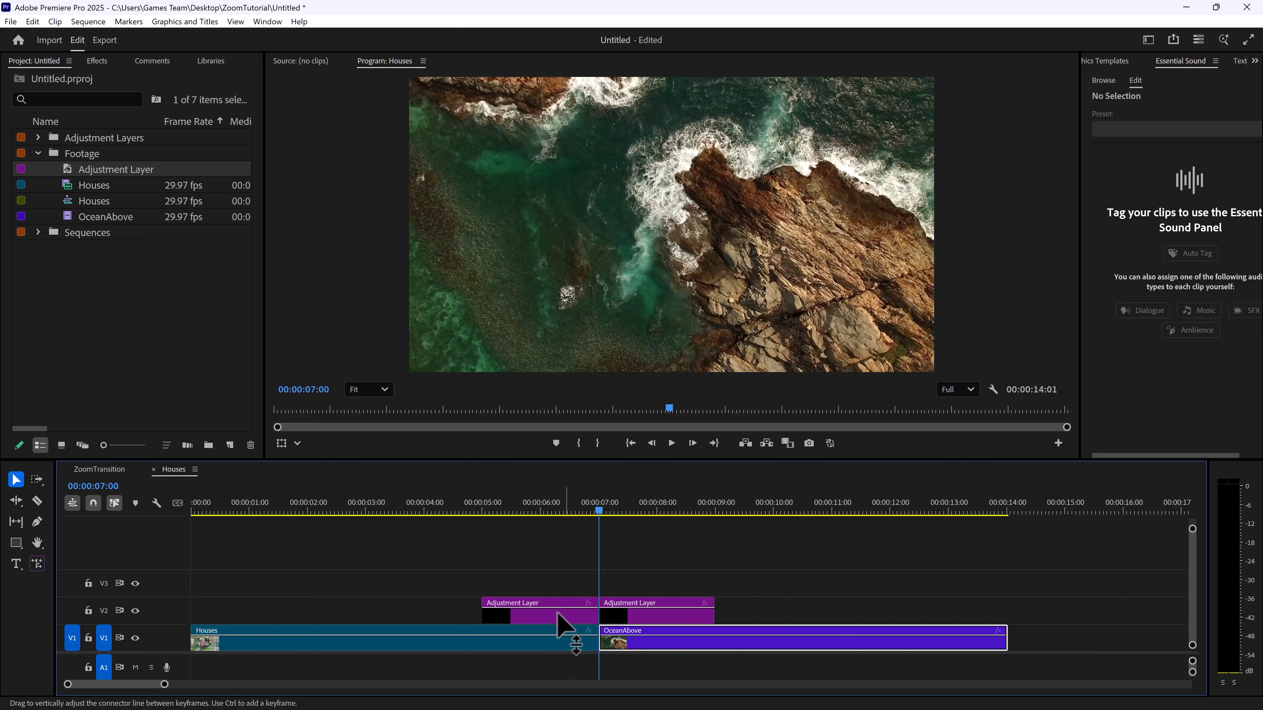
Search the effects for "transform" and apply the Transform effect to the first adjustment layer on V2, above Houses
click(635, 510)
drag(639, 513, 552, 516)
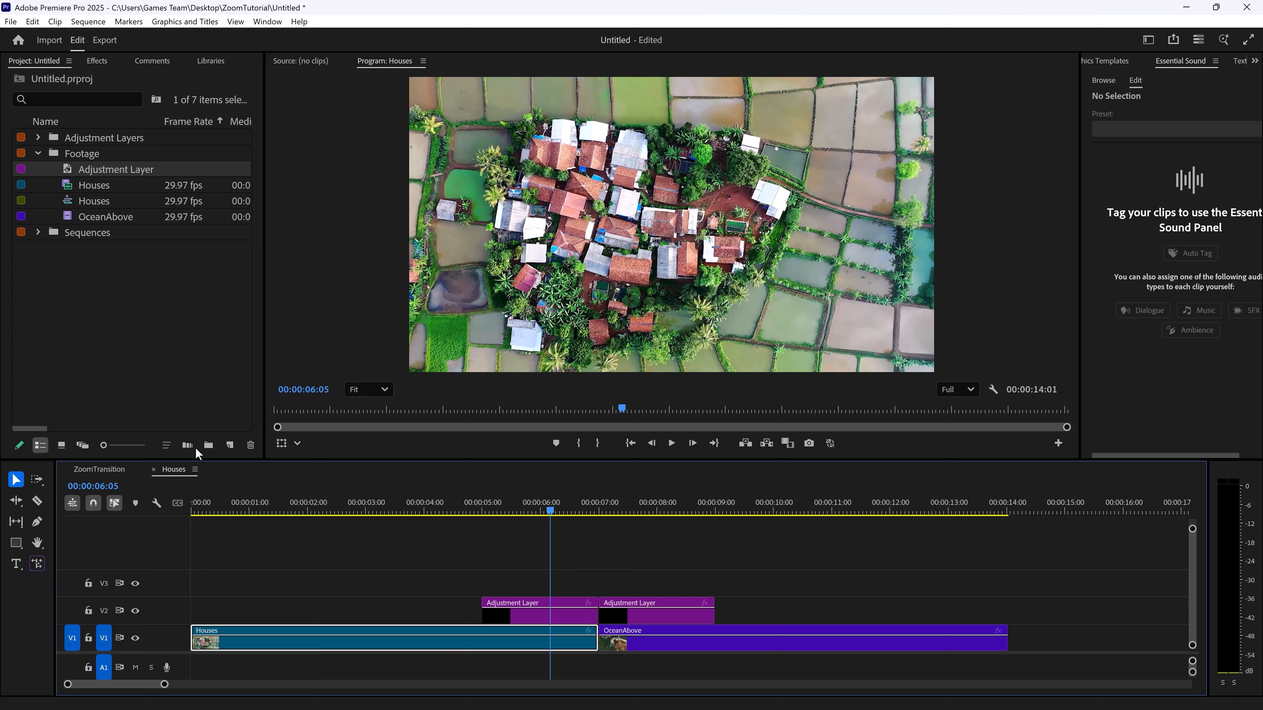
click(97, 61)
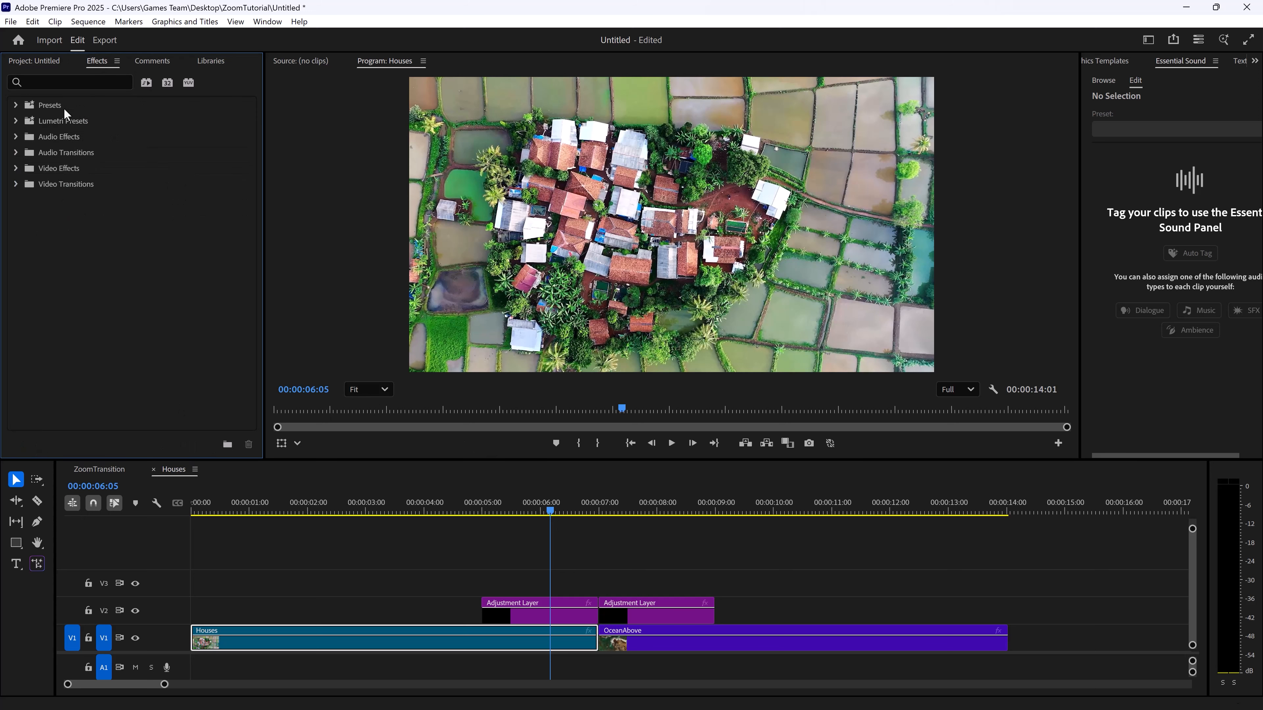
click(50, 80)
text(tran)
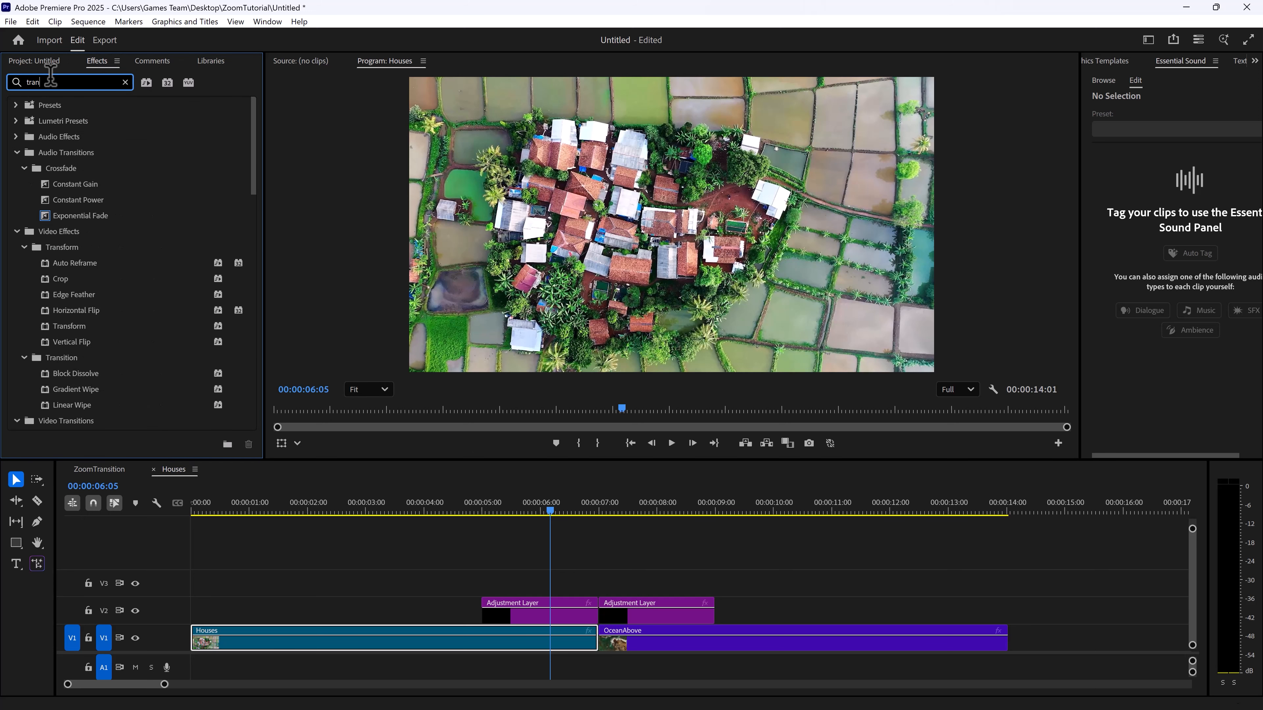
text(sform)
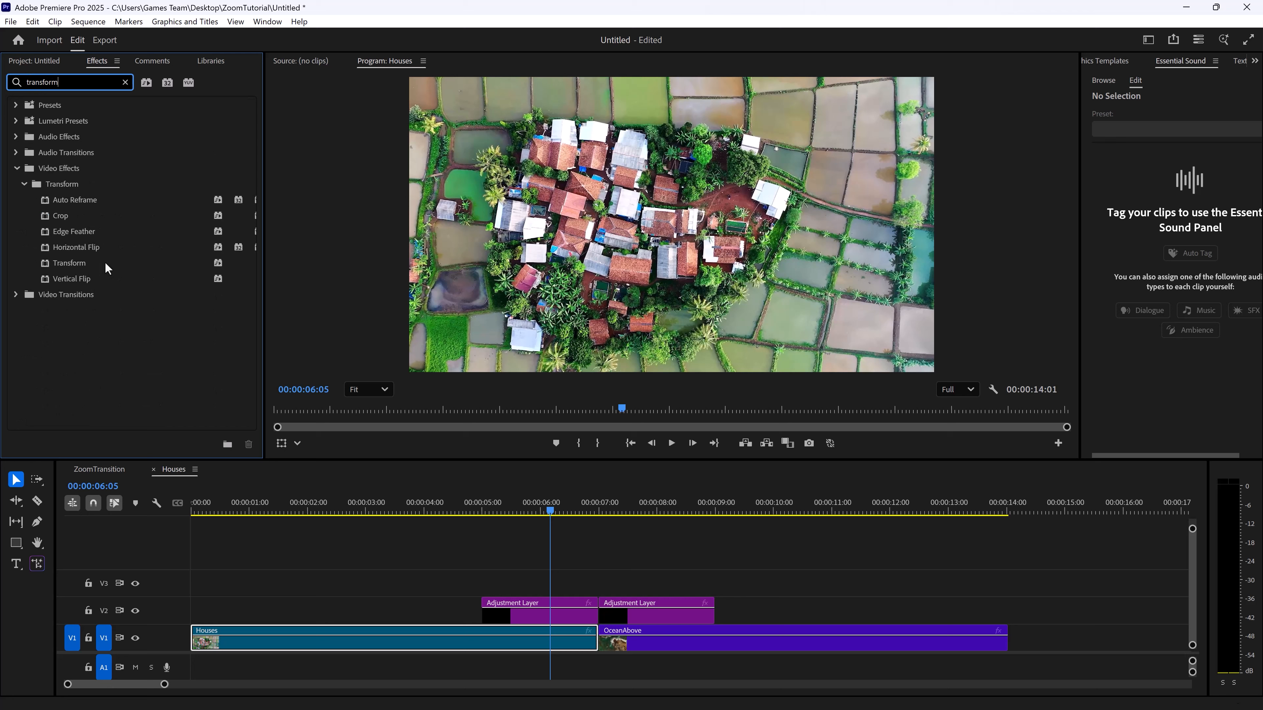
drag(79, 263, 542, 617)
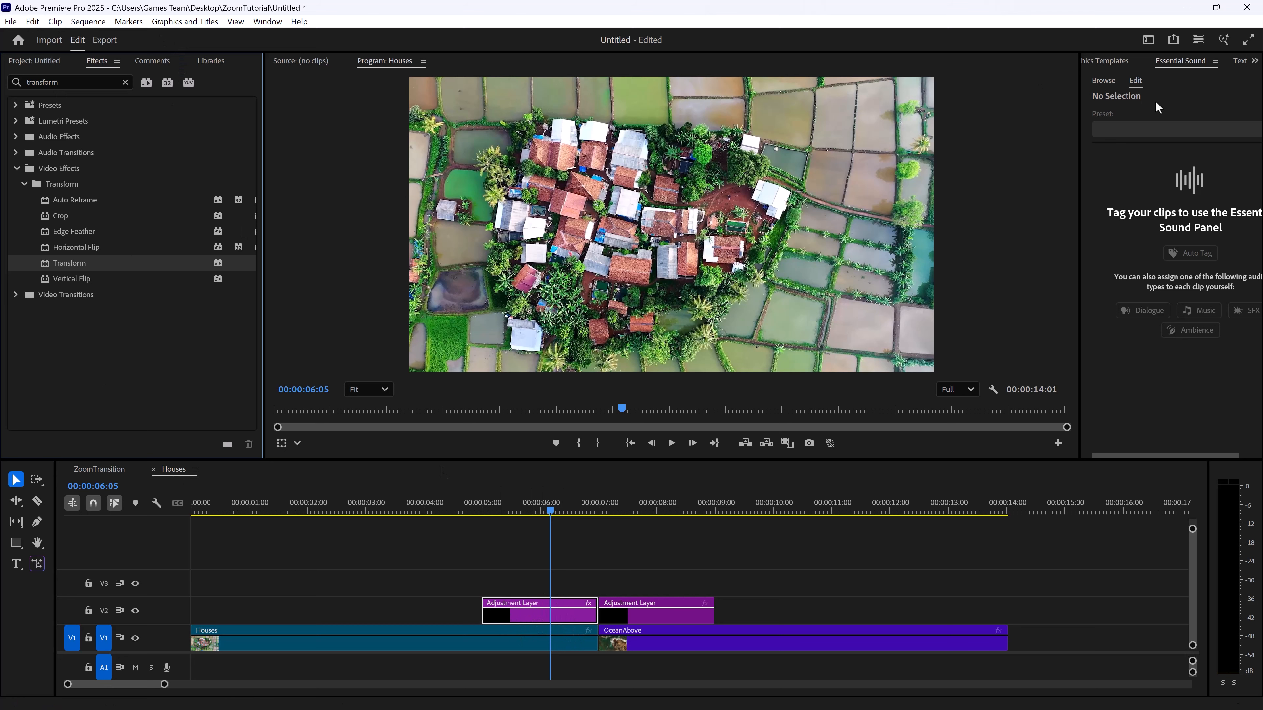
Show the first adjustment layer's effect controls and add a Transform Scale keyframe of 100 at 00:00:05:00
drag(1081, 93, 930, 94)
click(938, 58)
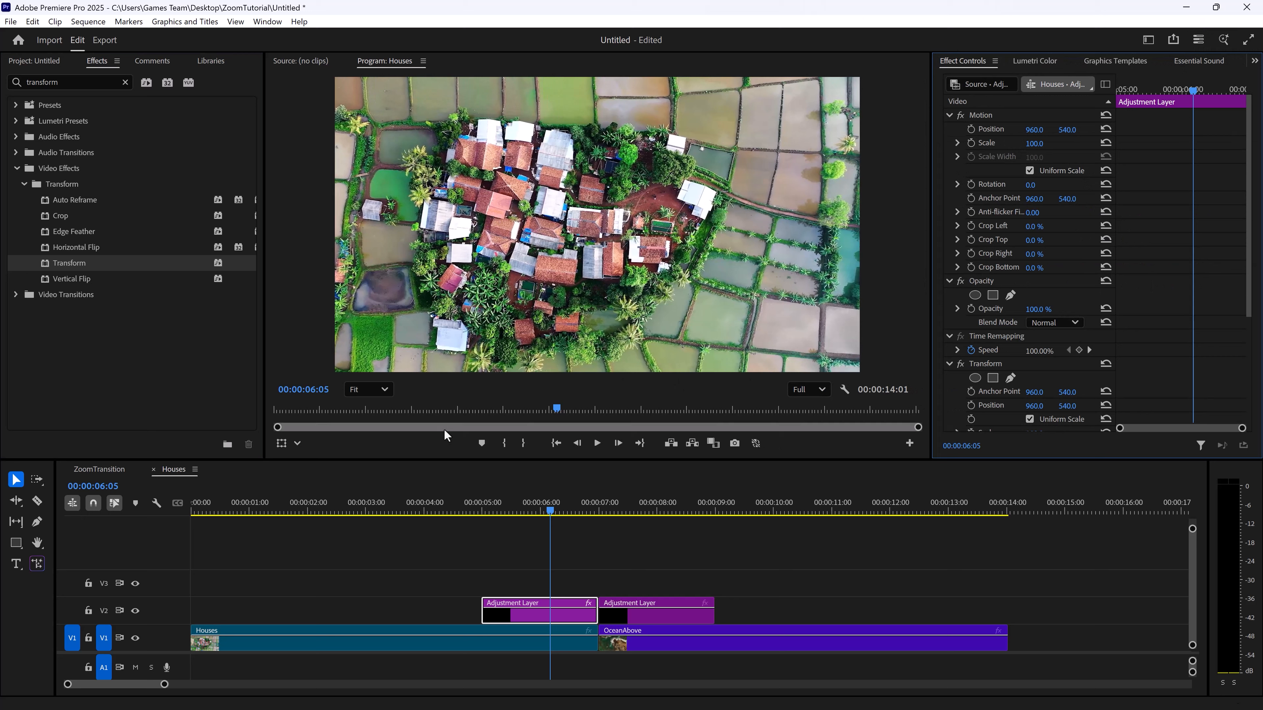
scroll(1072, 357, down, 5)
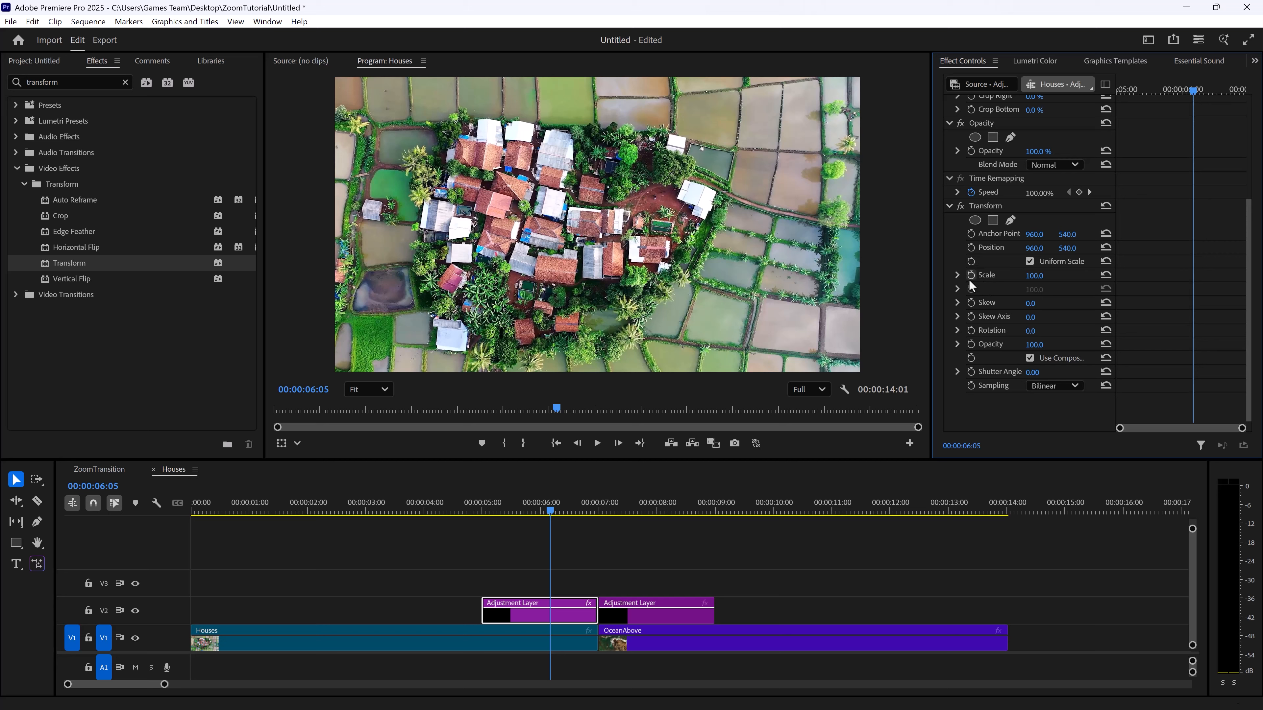
drag(1174, 92, 1086, 88)
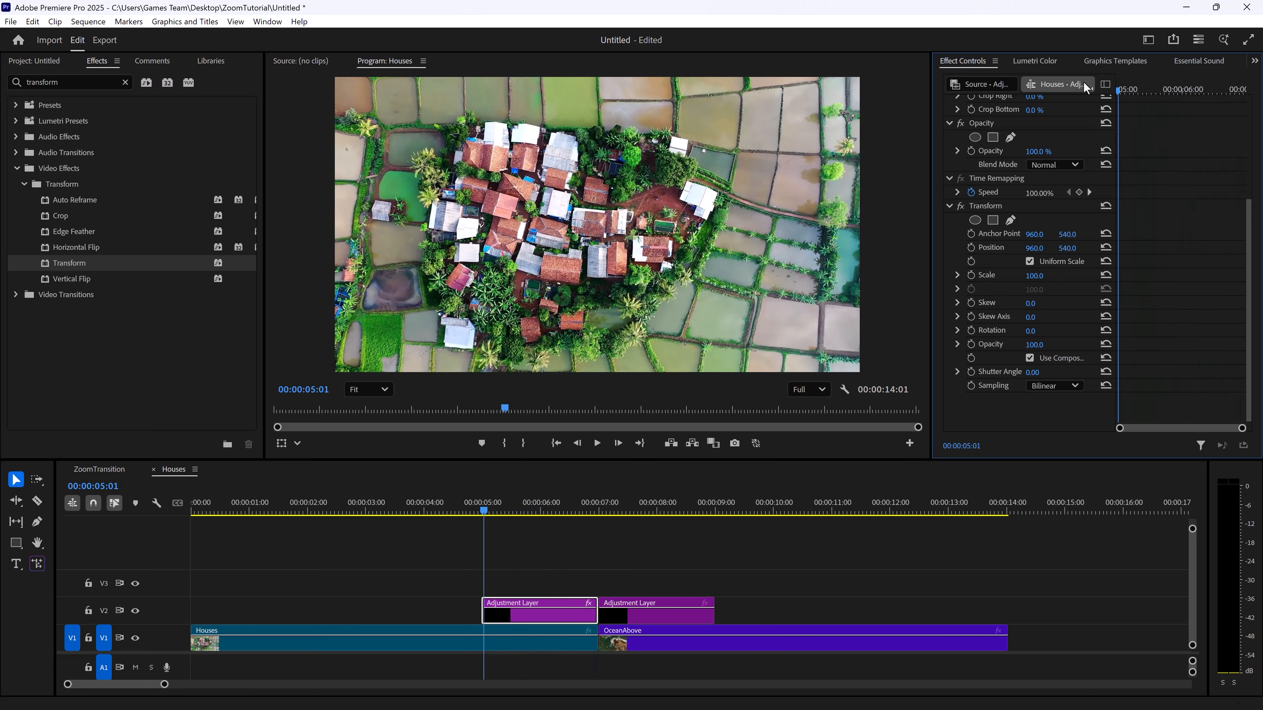
key(Left)
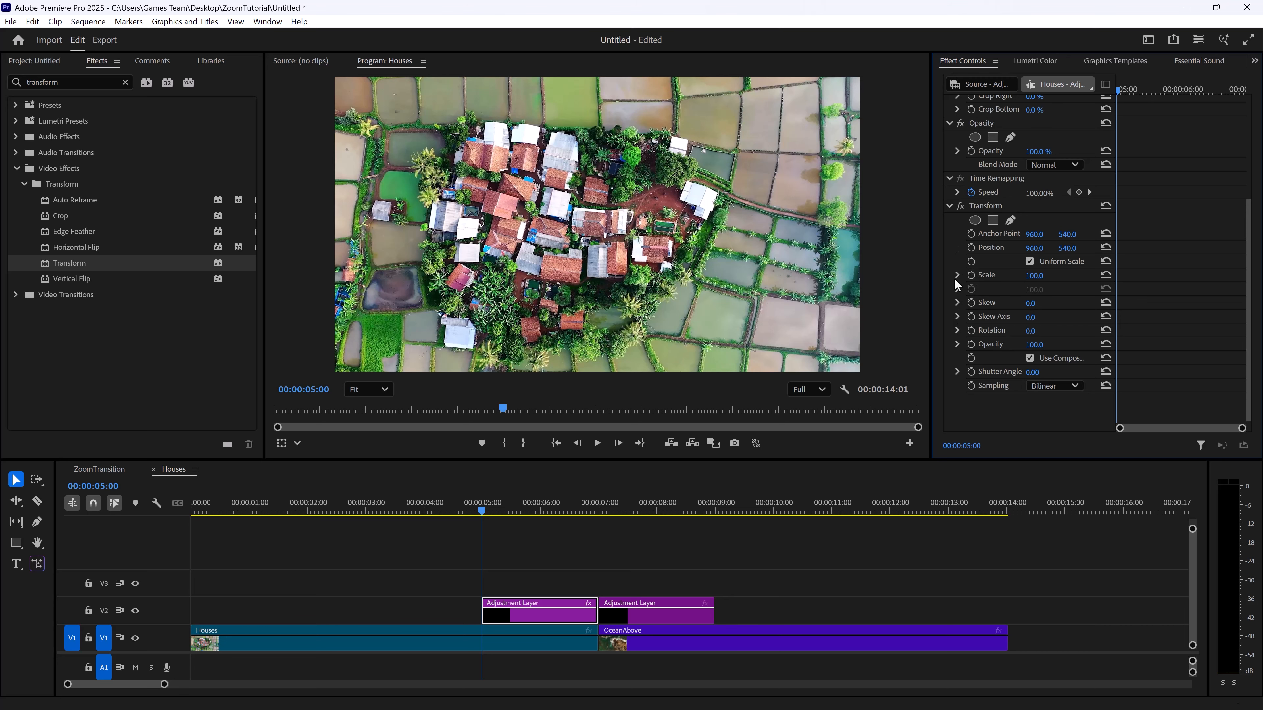
click(929, 278)
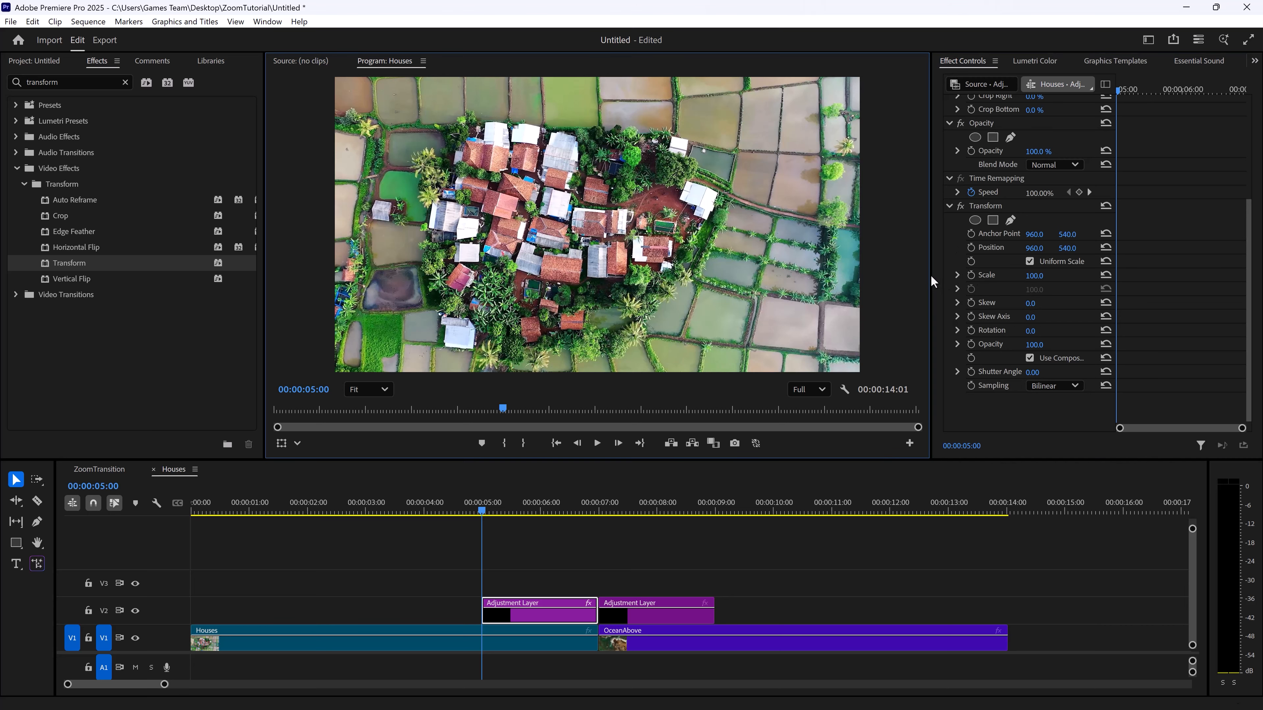
drag(928, 274, 715, 274)
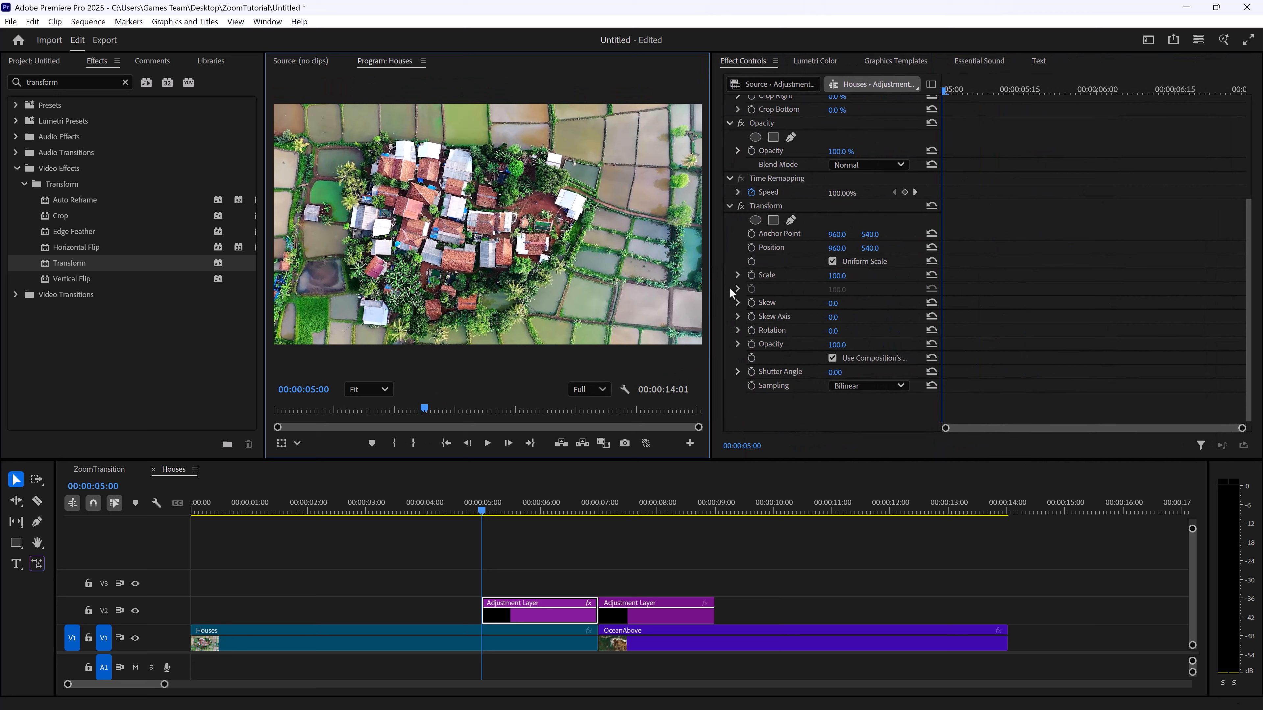
click(751, 274)
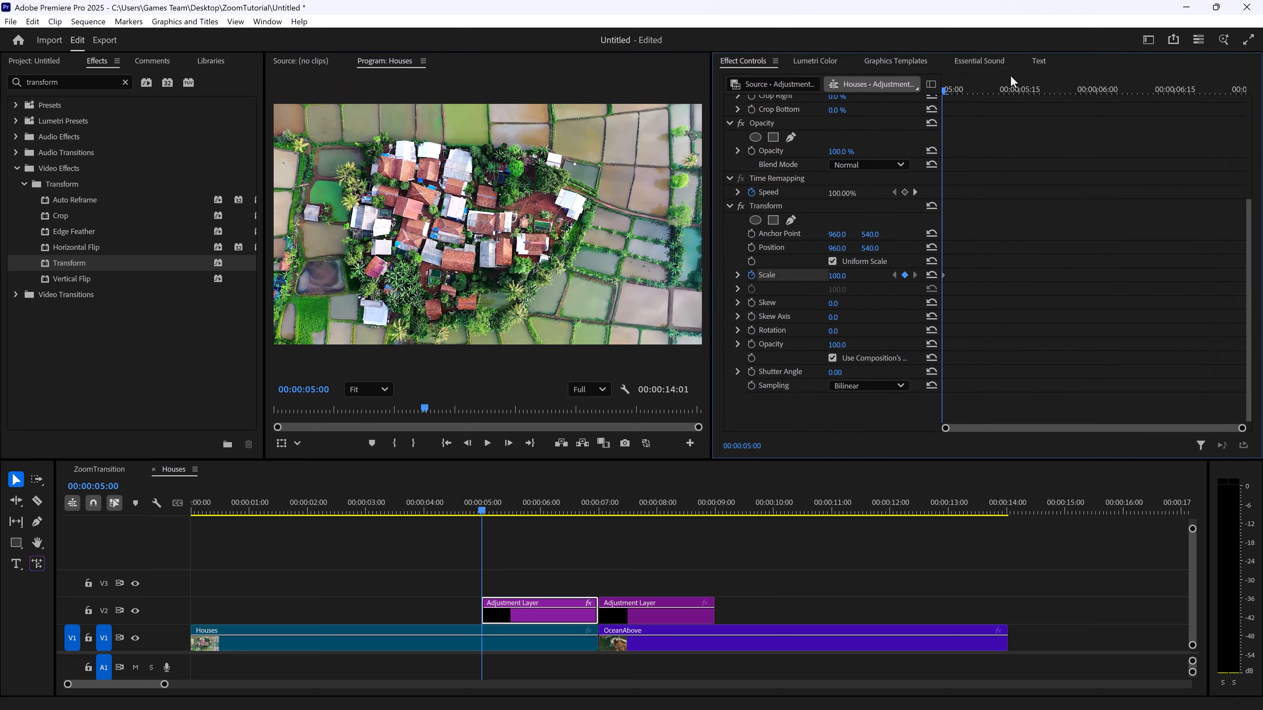
Set the Transform Scale to 200 at 00:00:06:27 to create the ending keyframe
drag(986, 85, 1242, 108)
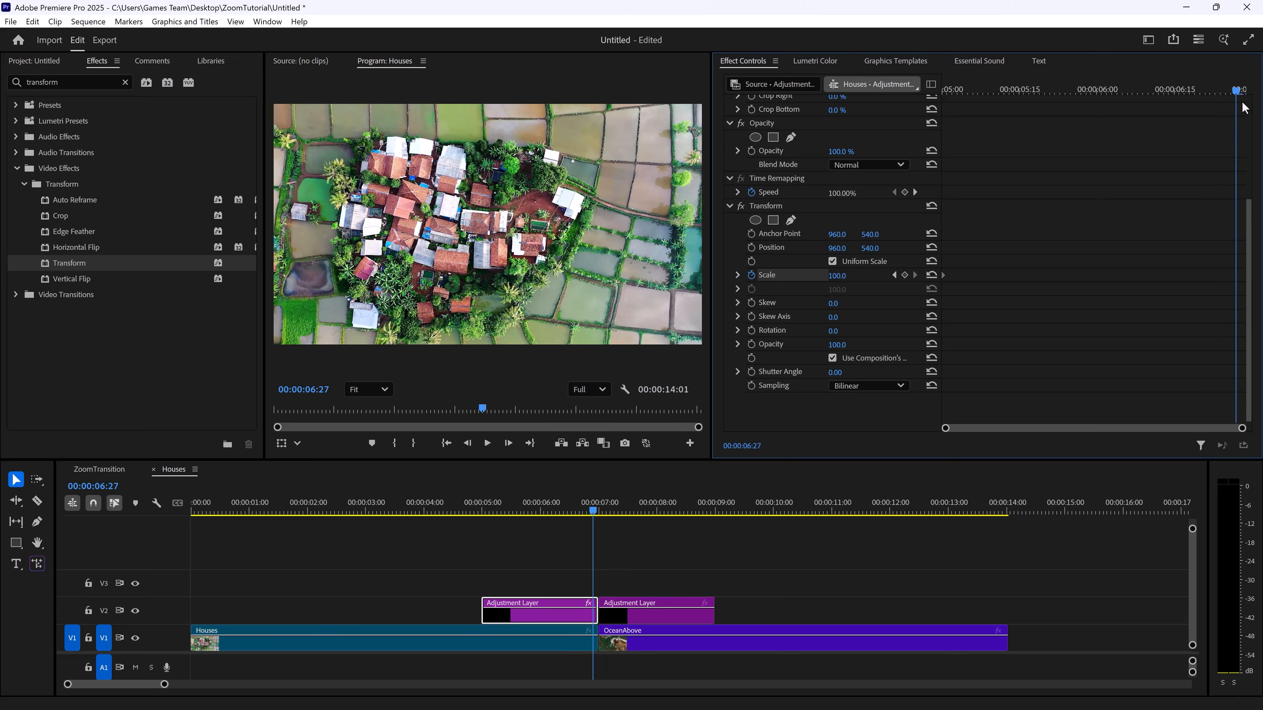
click(836, 276)
text(200)
key(Return)
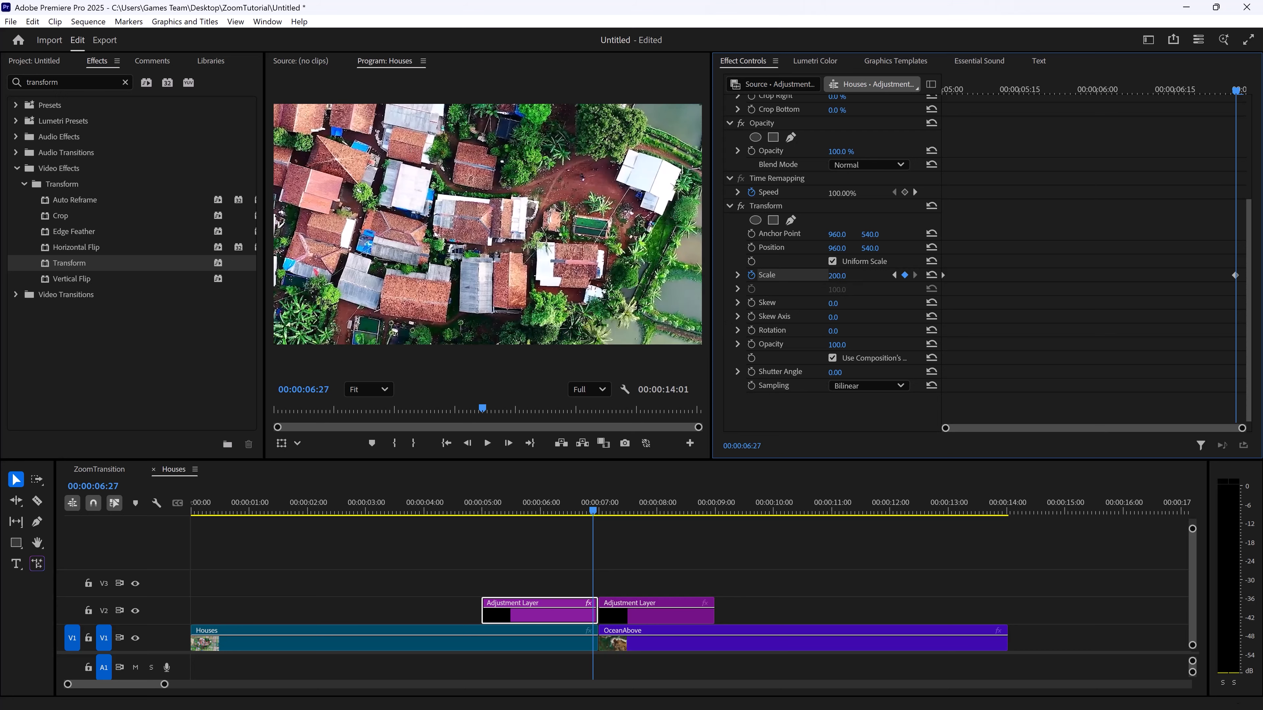
Play back the zoom on the Houses clip from 00:00:05:00
drag(1018, 85, 928, 82)
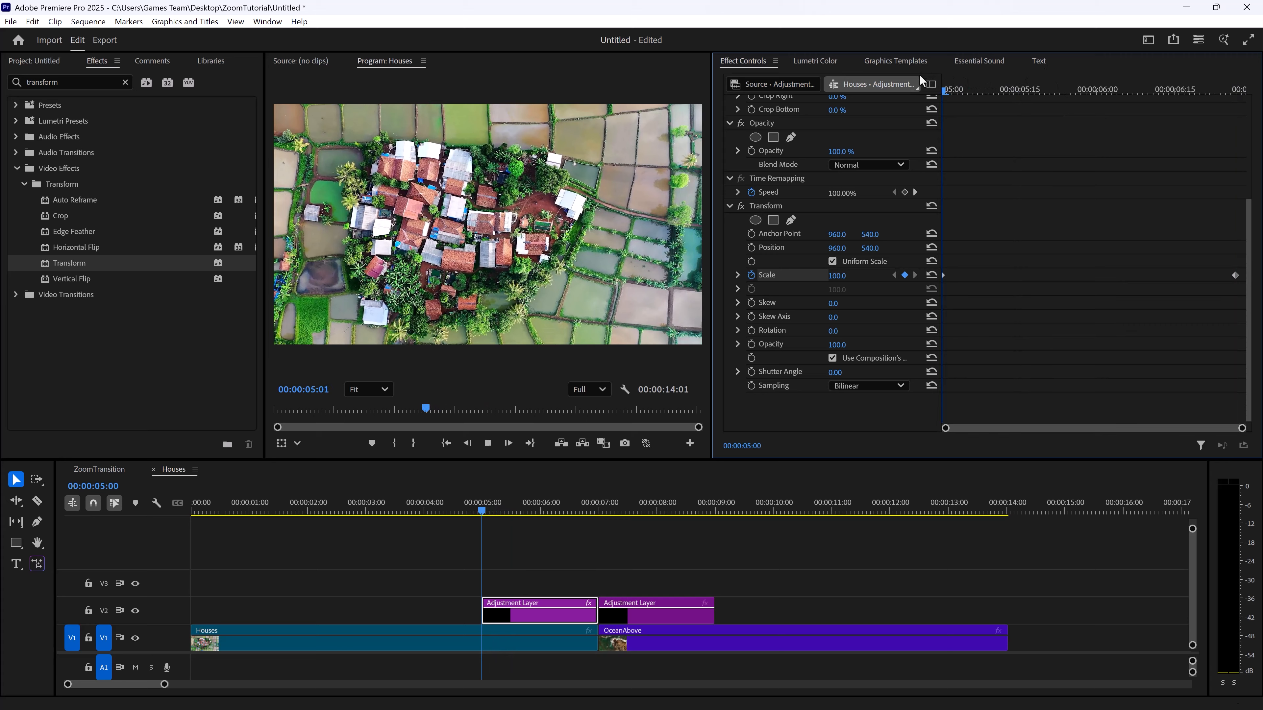
key(space)
key(space)
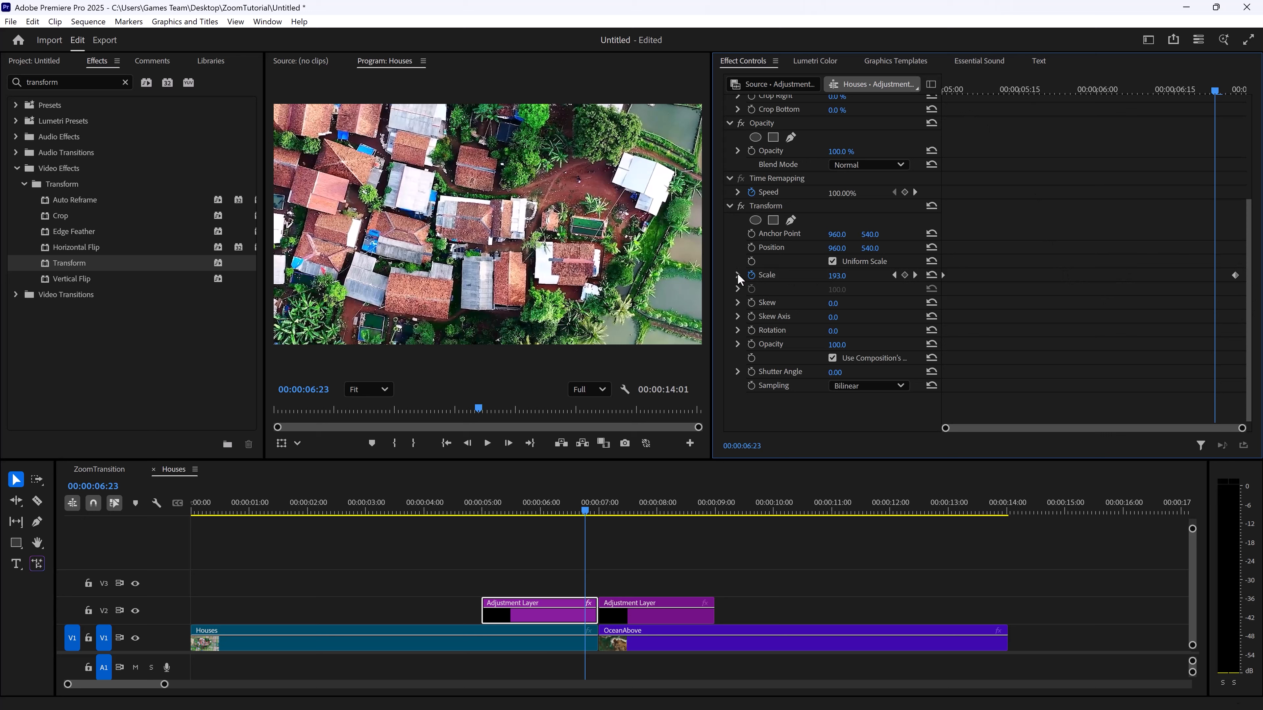
Apply Ease In to both Transform Scale keyframes and stretch the curve handles so the zoom accelerates sharply near the end
right_click(1235, 276)
click(1220, 438)
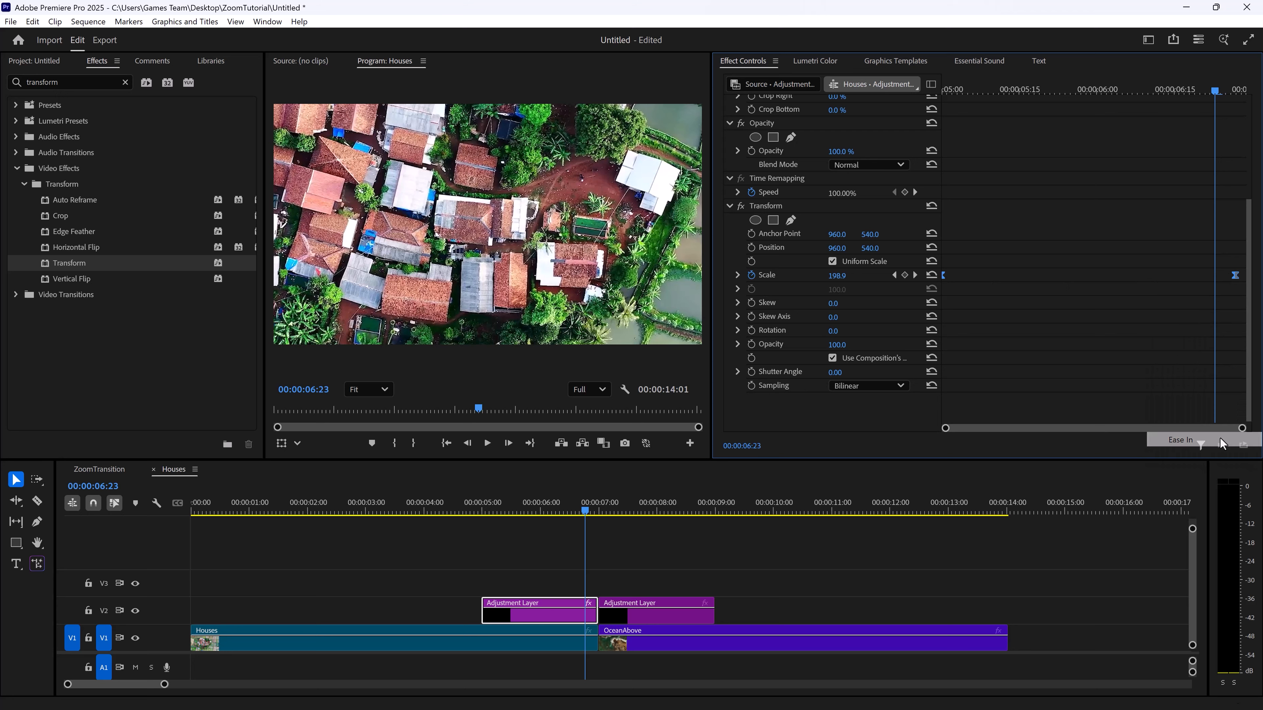
click(738, 275)
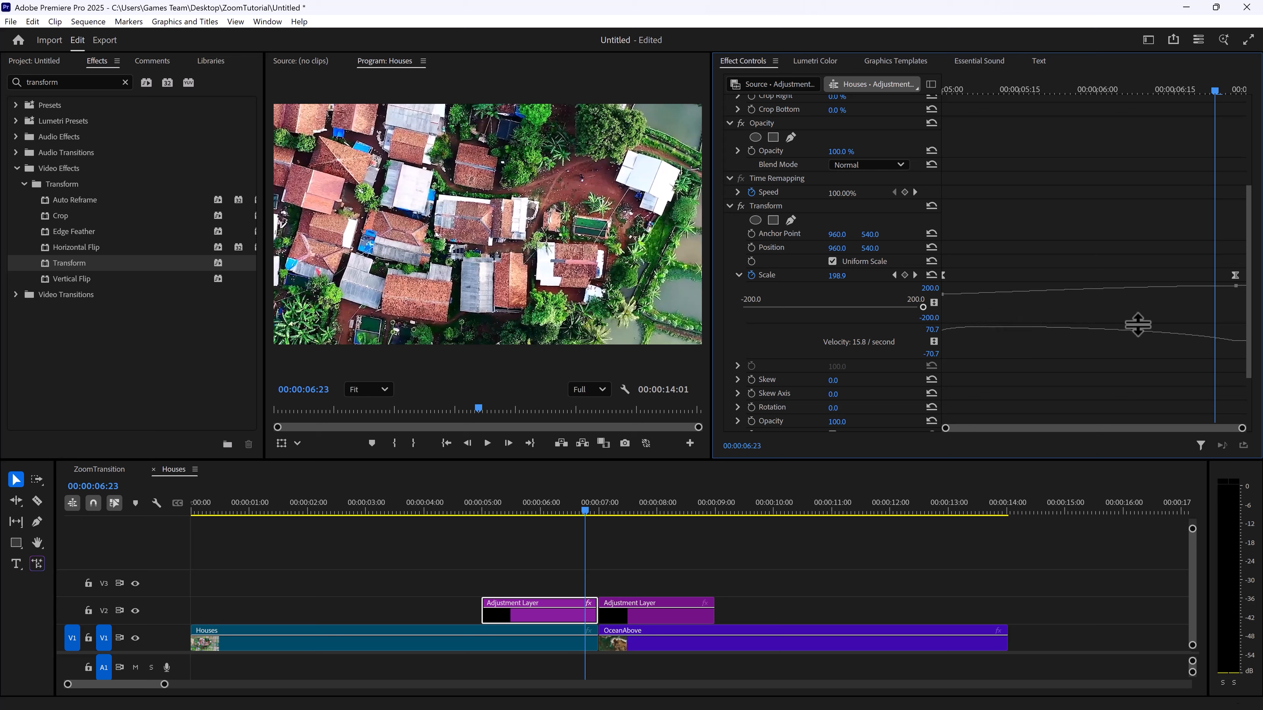
drag(1136, 321, 1145, 420)
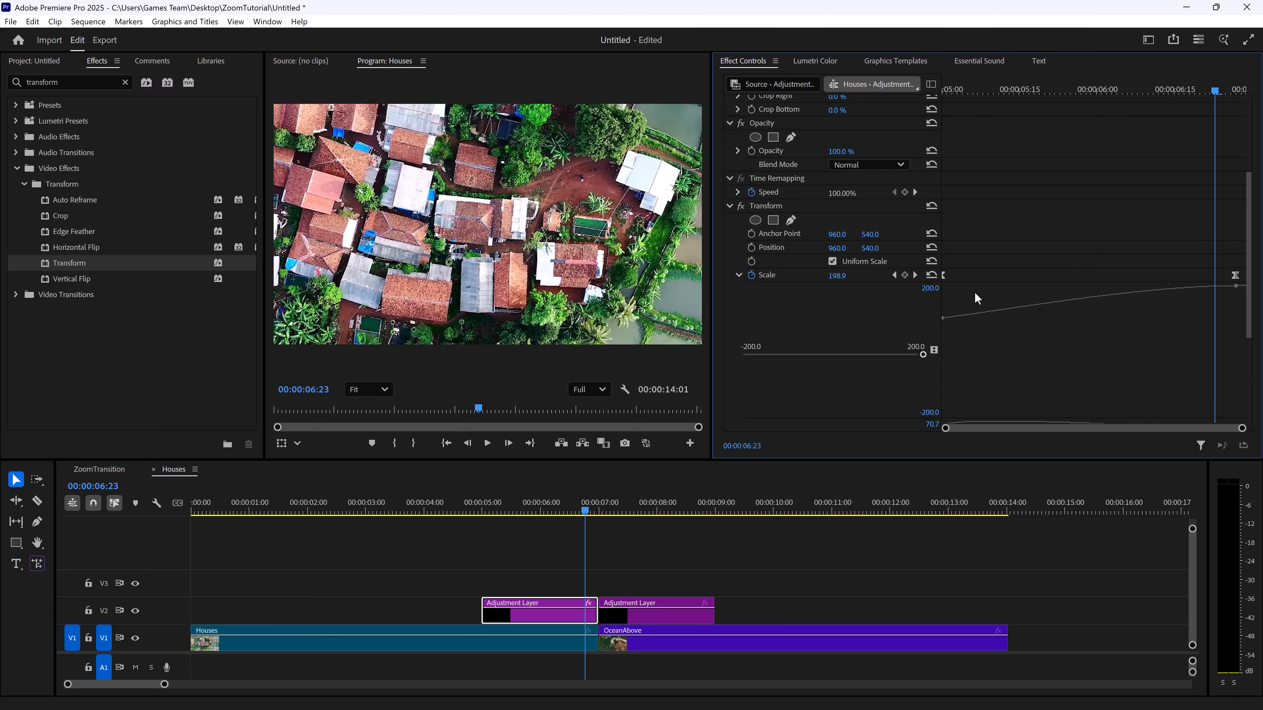
click(944, 318)
drag(965, 315, 1123, 316)
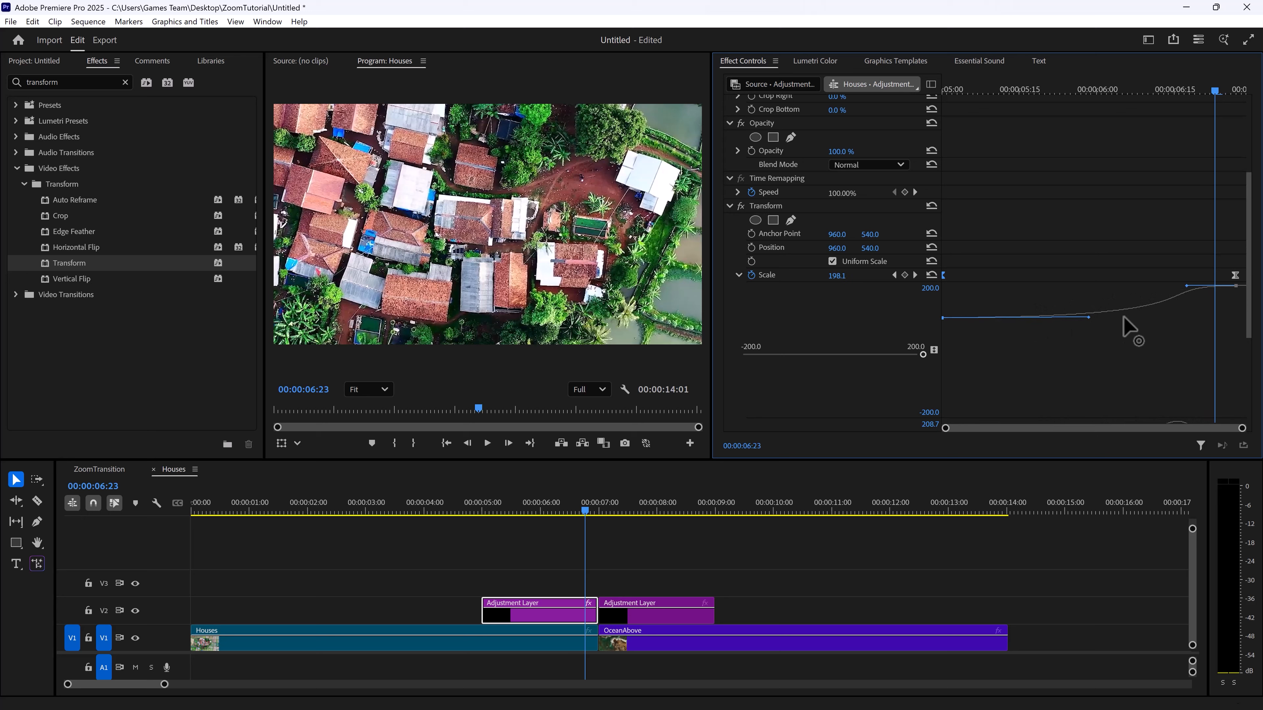
drag(1186, 287, 1229, 283)
Move the ending Transform Scale keyframe to the last frame of the first adjustment layer, at 00:00:06:29
click(965, 92)
drag(964, 93, 1236, 93)
click(542, 613)
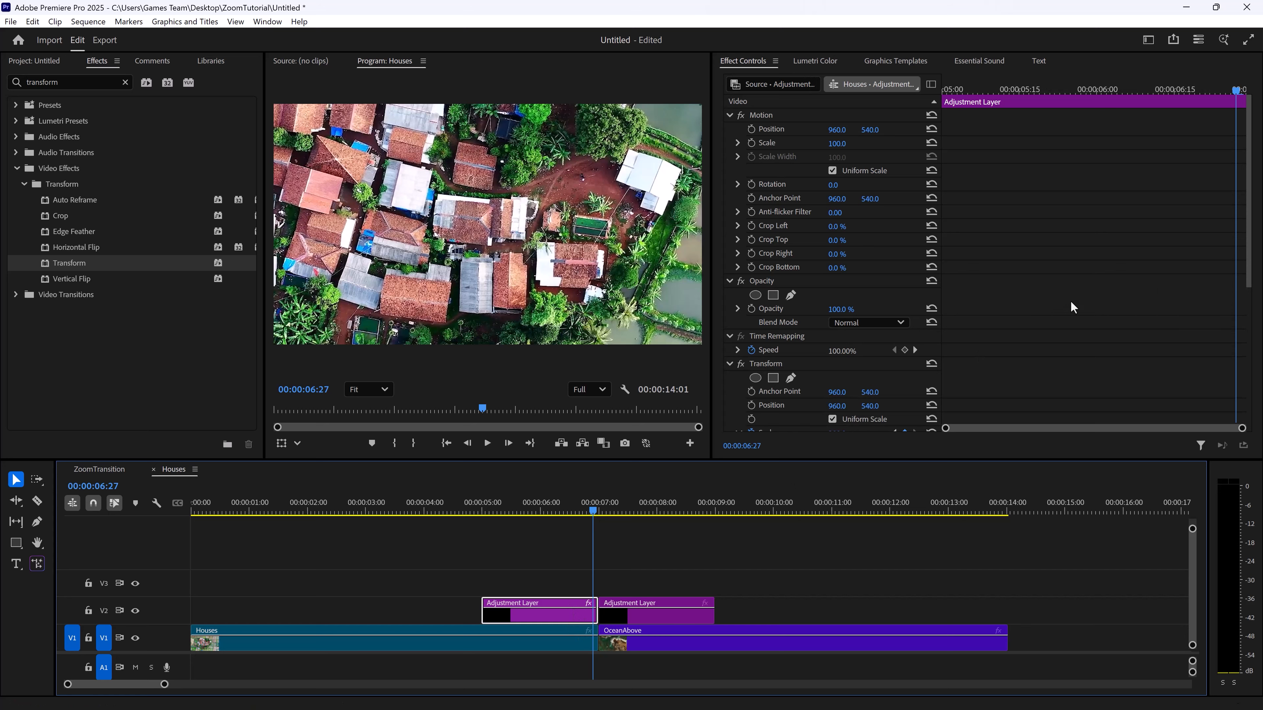
scroll(965, 351, down, 4)
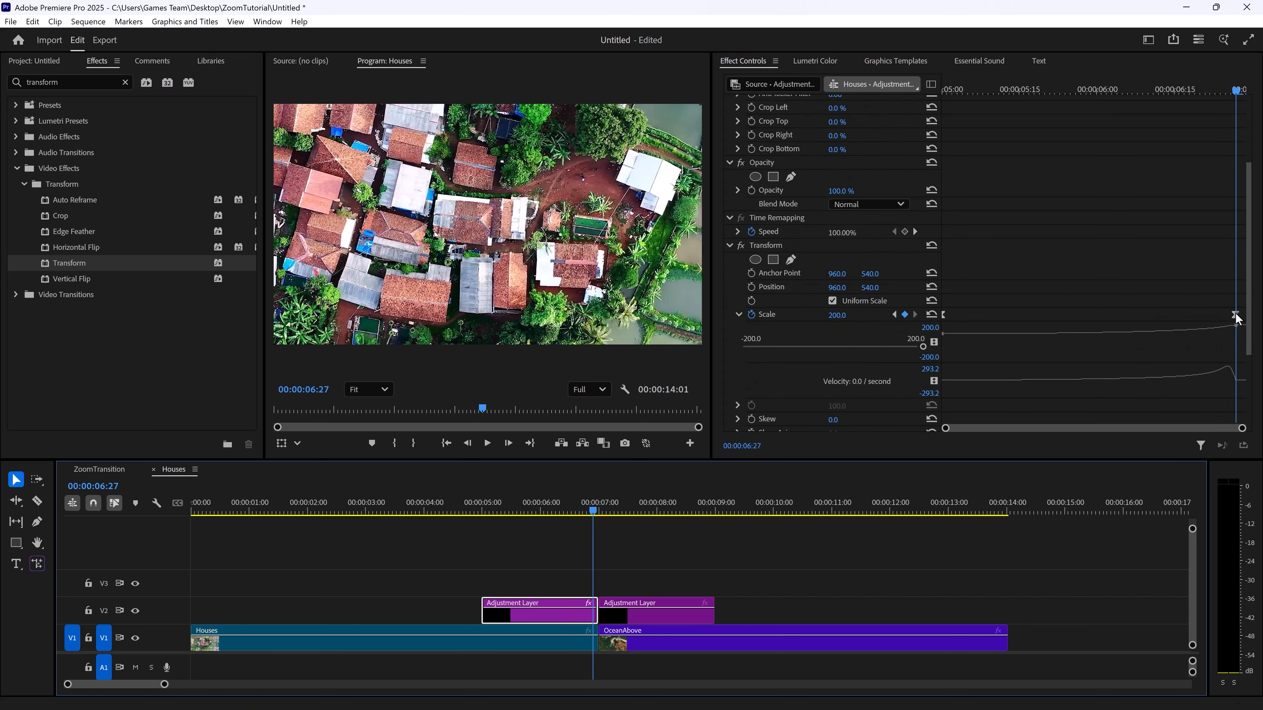
click(1234, 326)
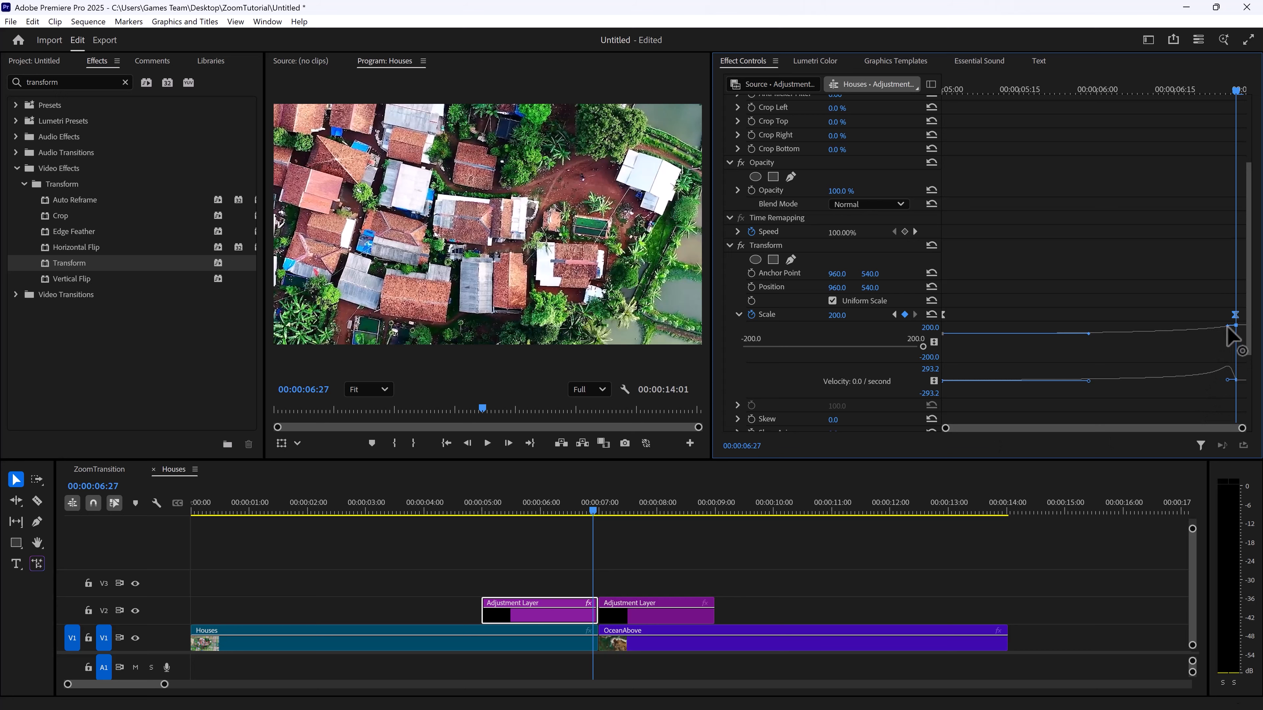
drag(1228, 326, 1244, 315)
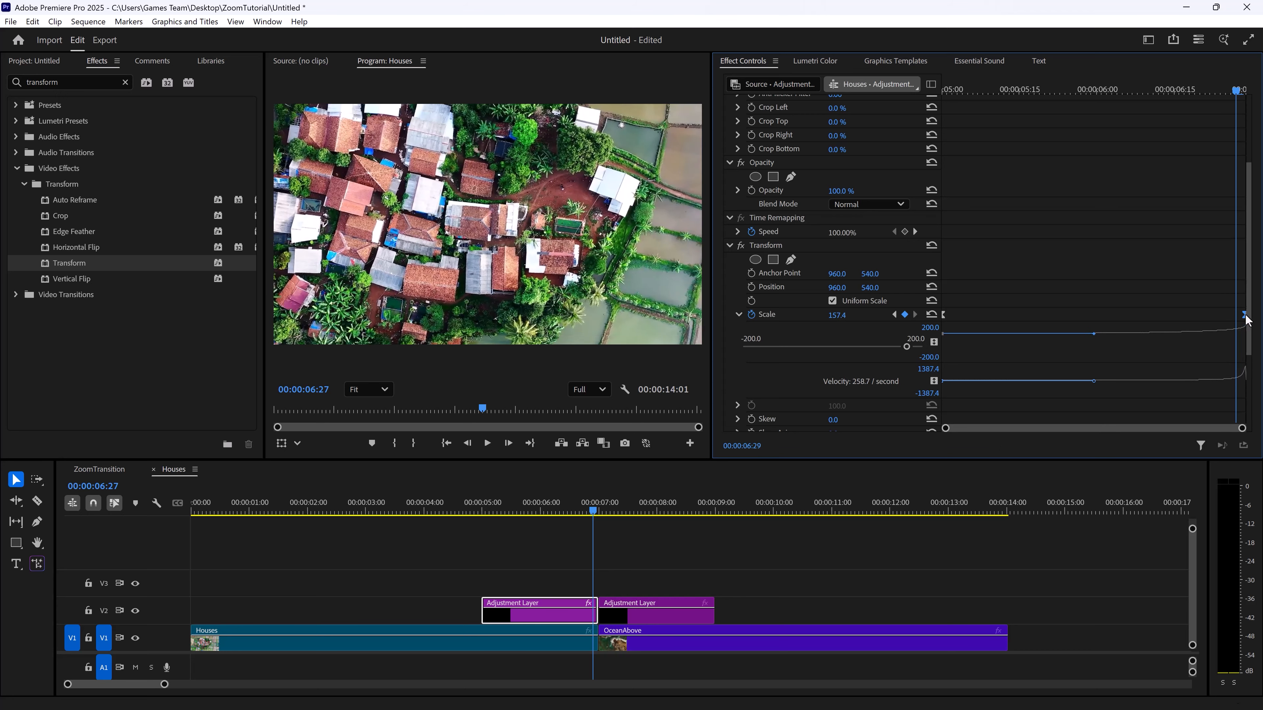
Preview the accelerated zoom from 00:00:05:00 past the cut into OceanAbove
drag(999, 91, 712, 126)
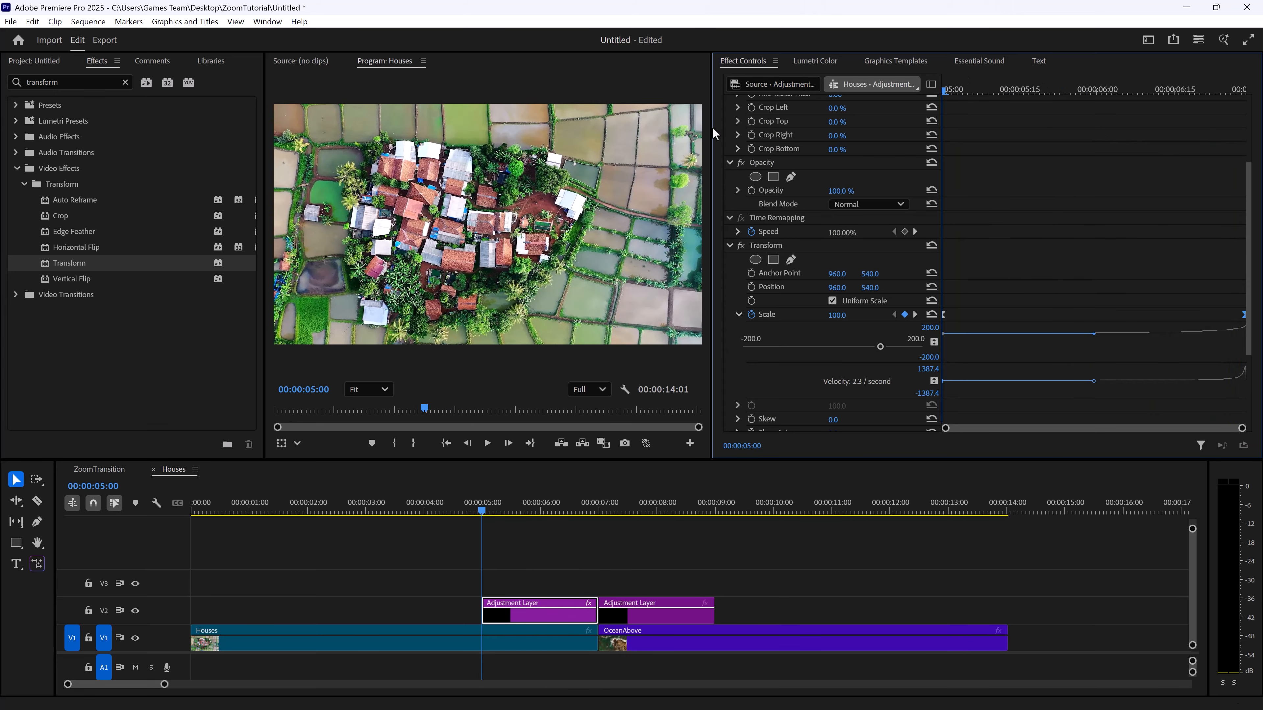
key(space)
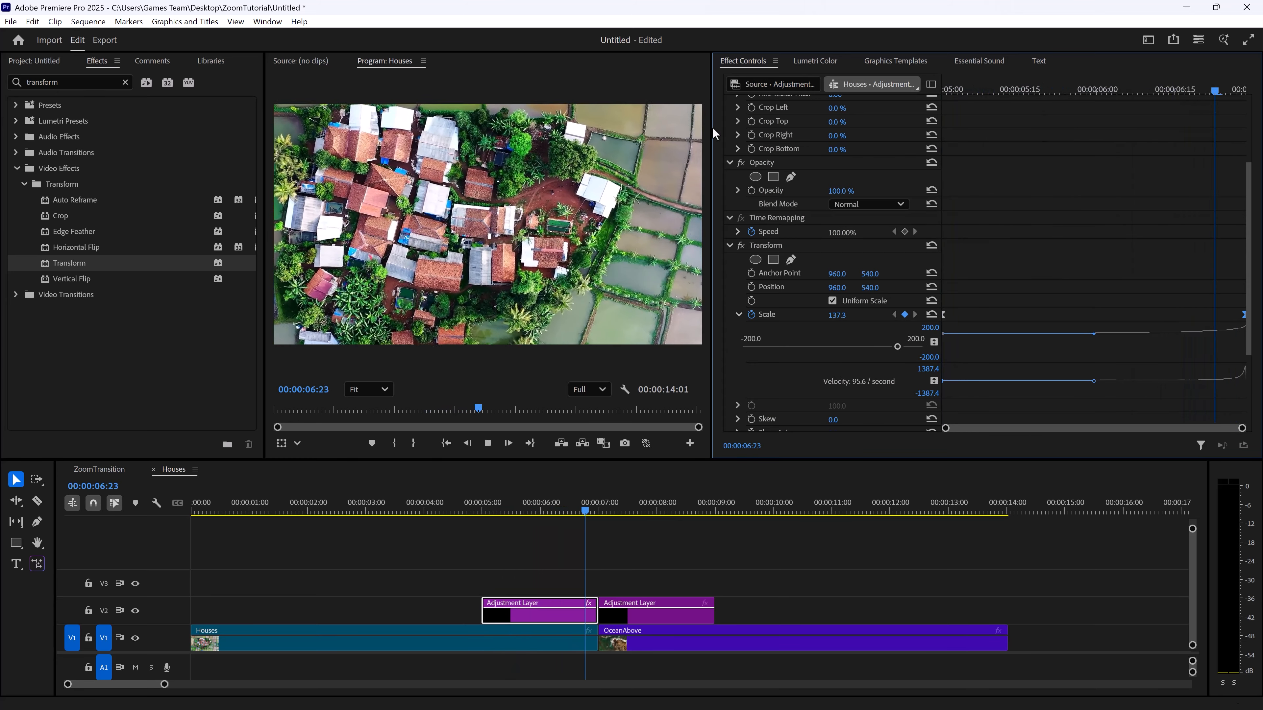
key(space)
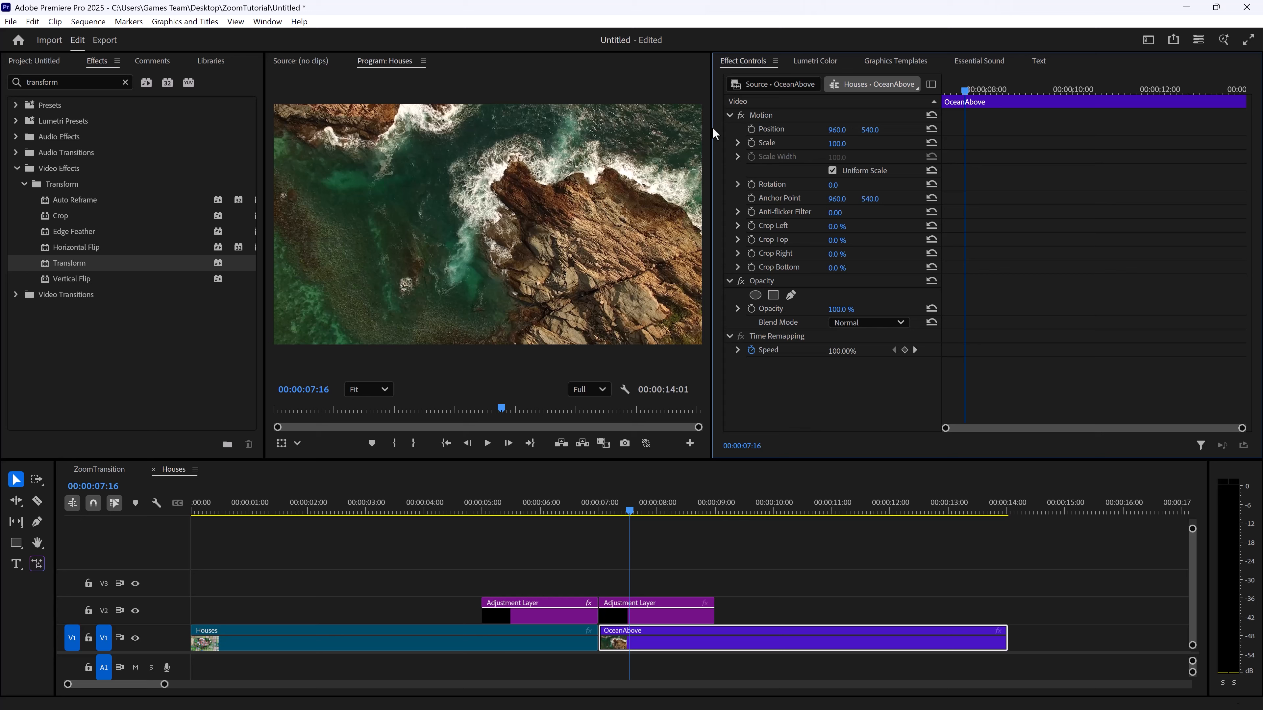
Select the second adjustment layer on V2, set the playhead to 00:00:07:00 and clear the effects search
click(642, 610)
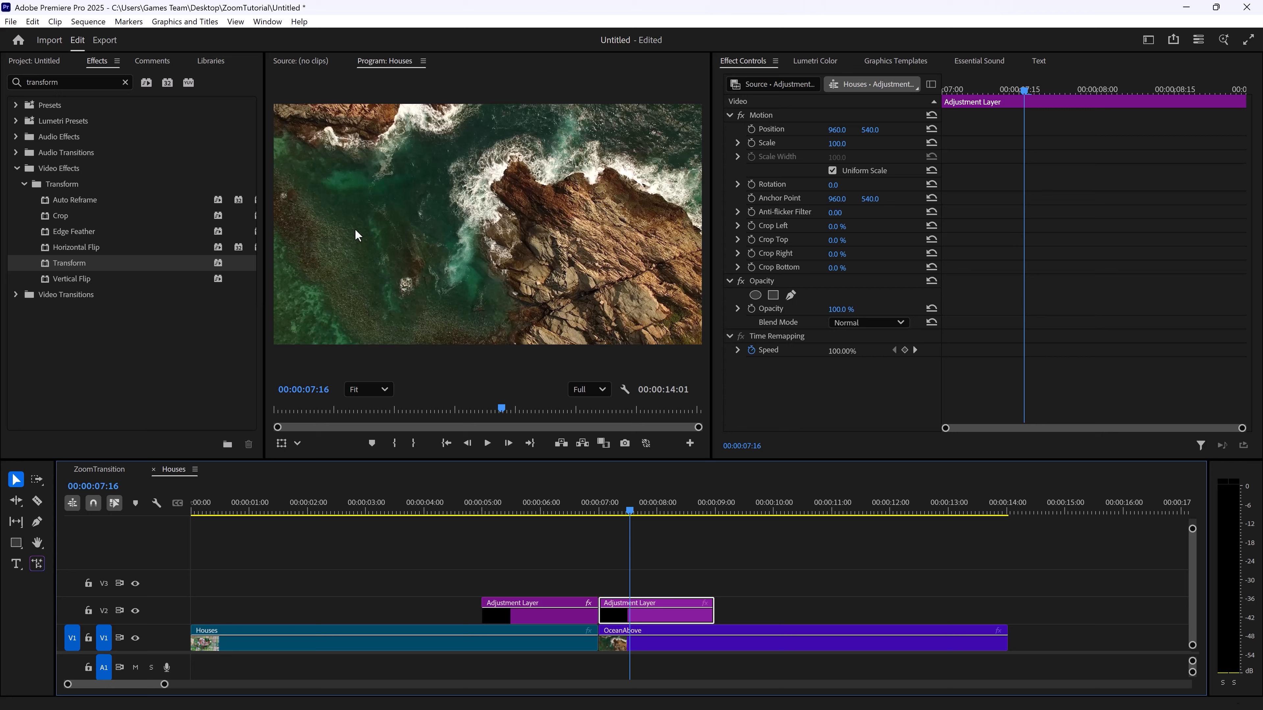
click(606, 502)
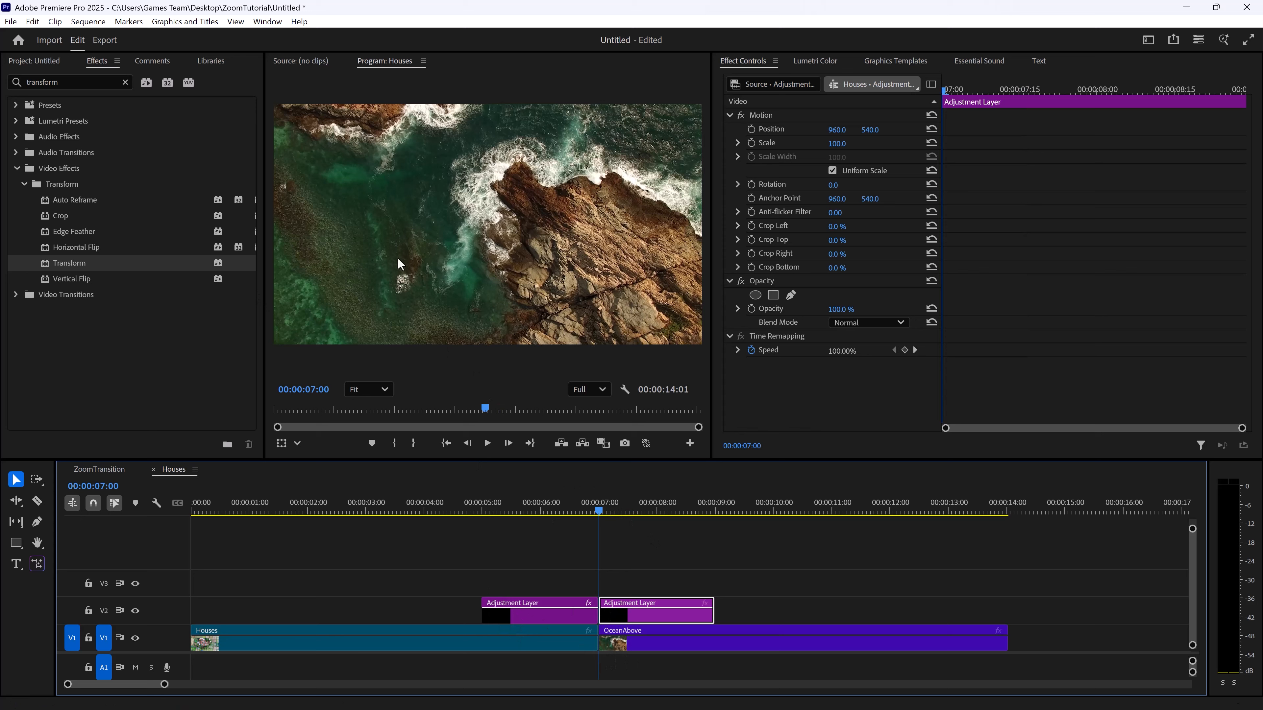
click(76, 83)
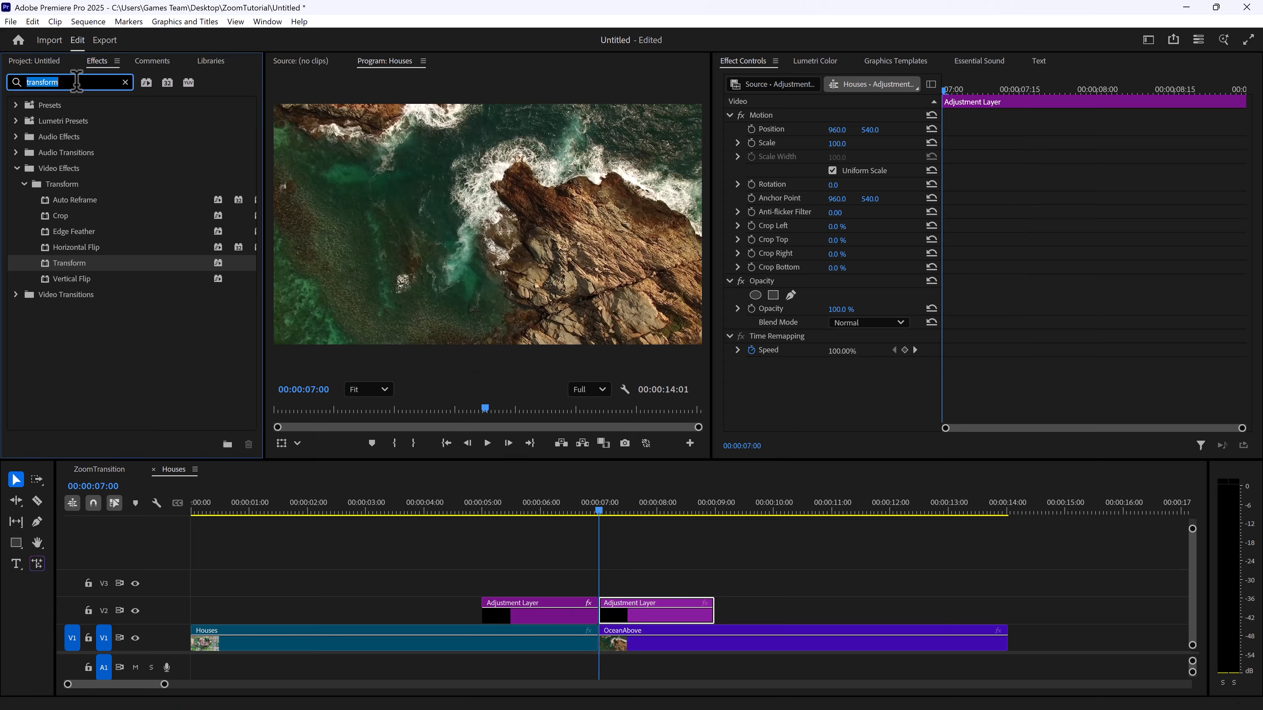
key(BackSpace)
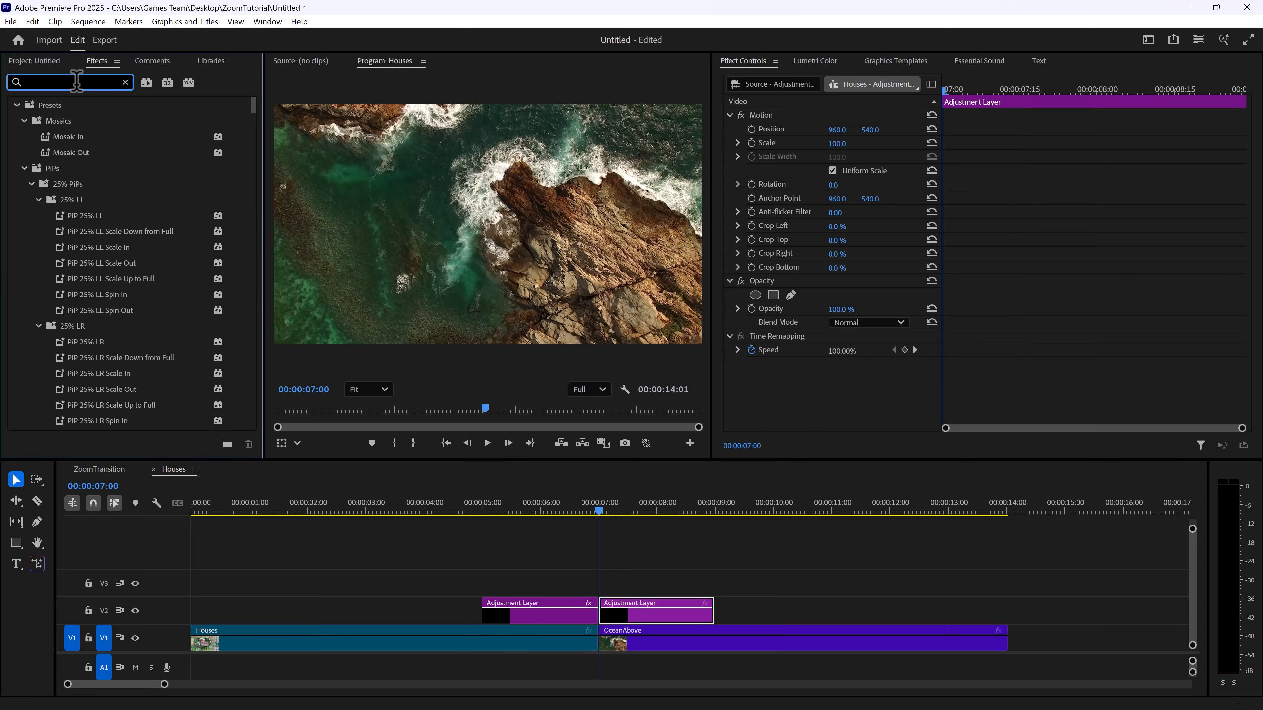
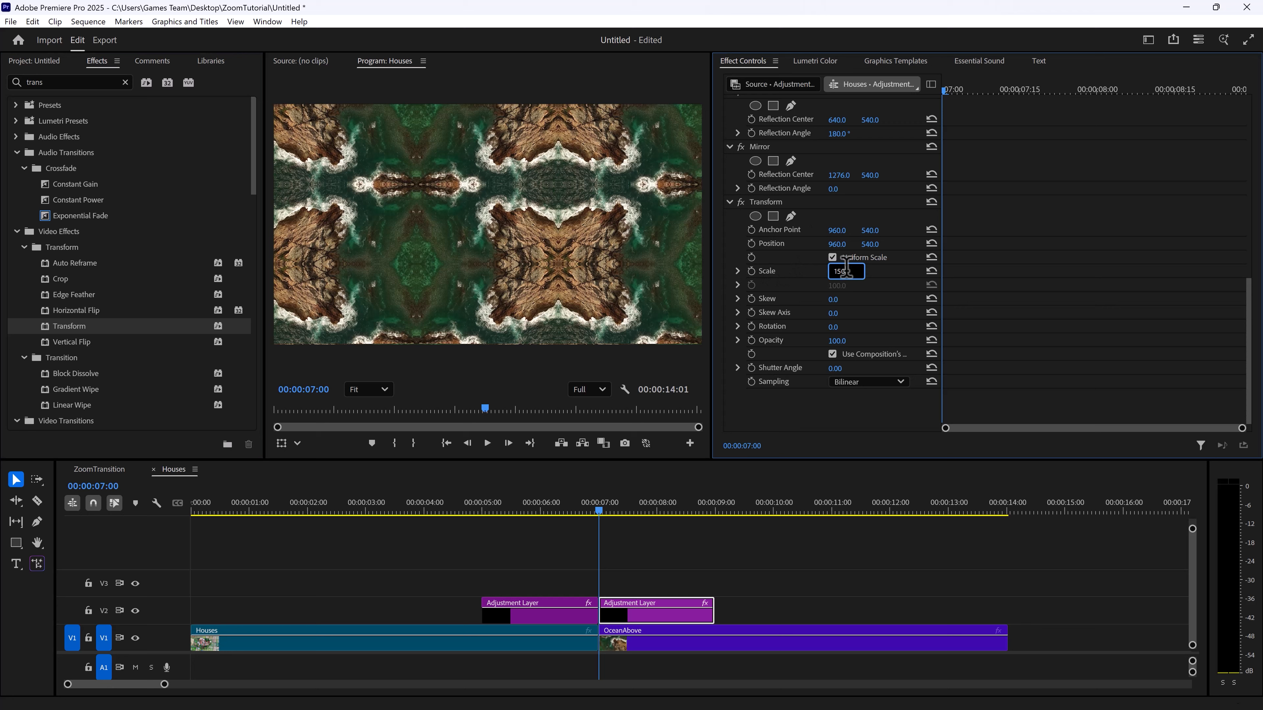
Set the second adjustment layer's Transform Scale to 150 and start keyframing it at 00:00:07:00
key(Return)
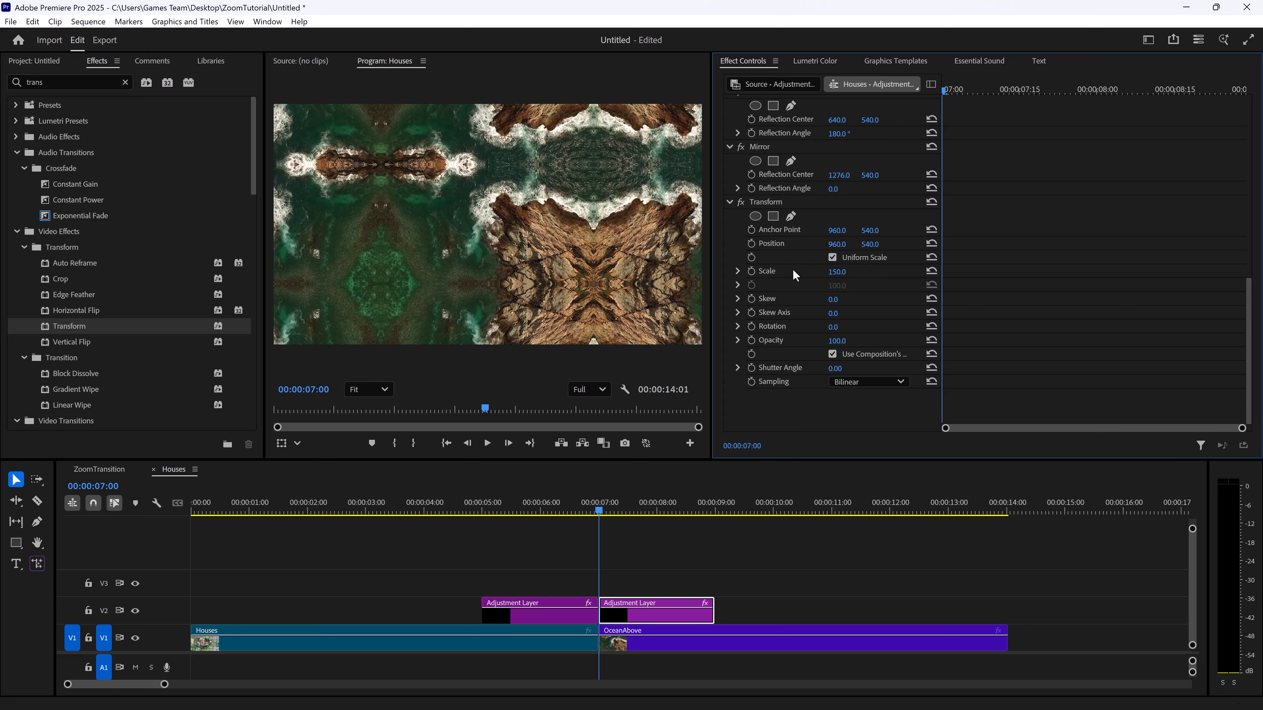
click(749, 270)
click(837, 272)
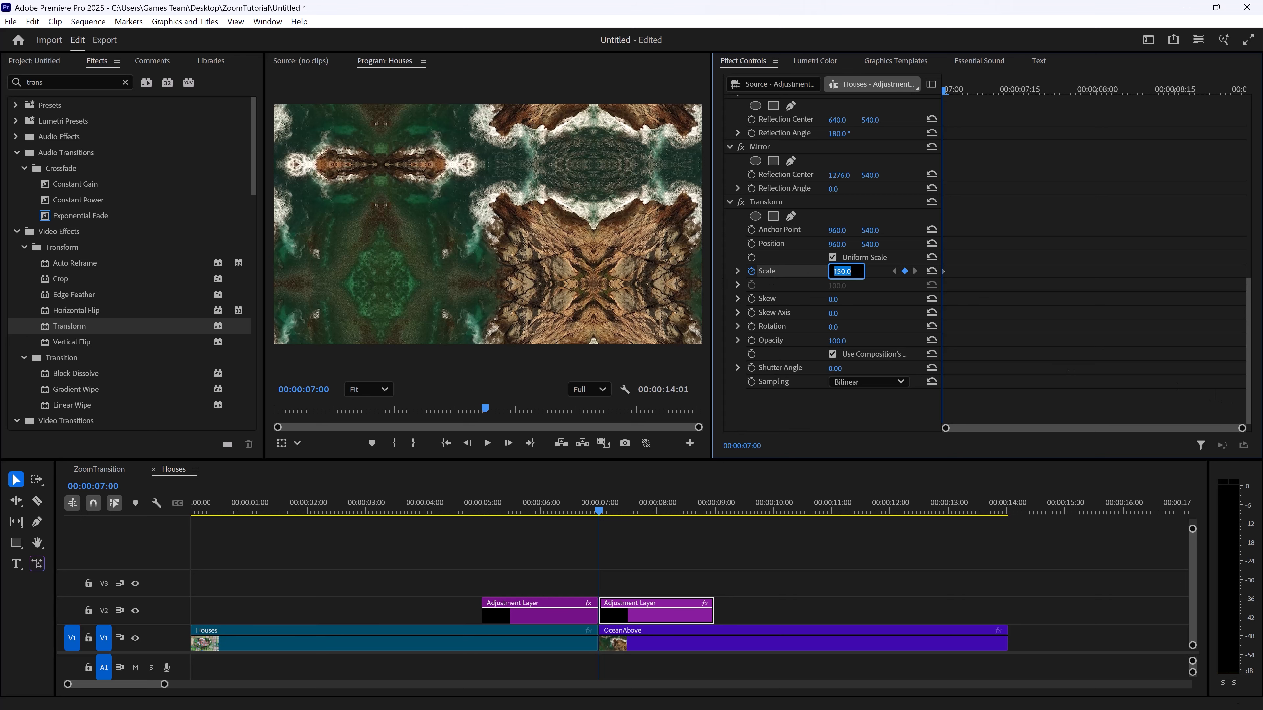
text(300)
key(Return)
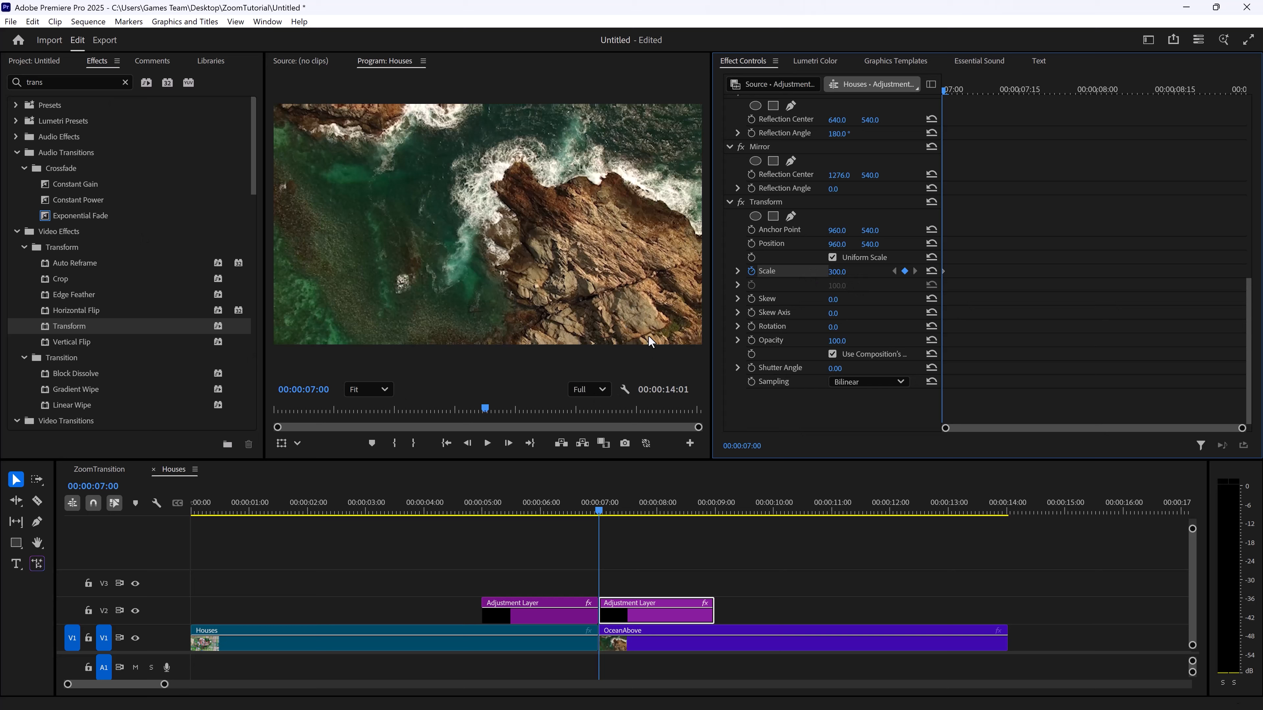
key(ctrl+z)
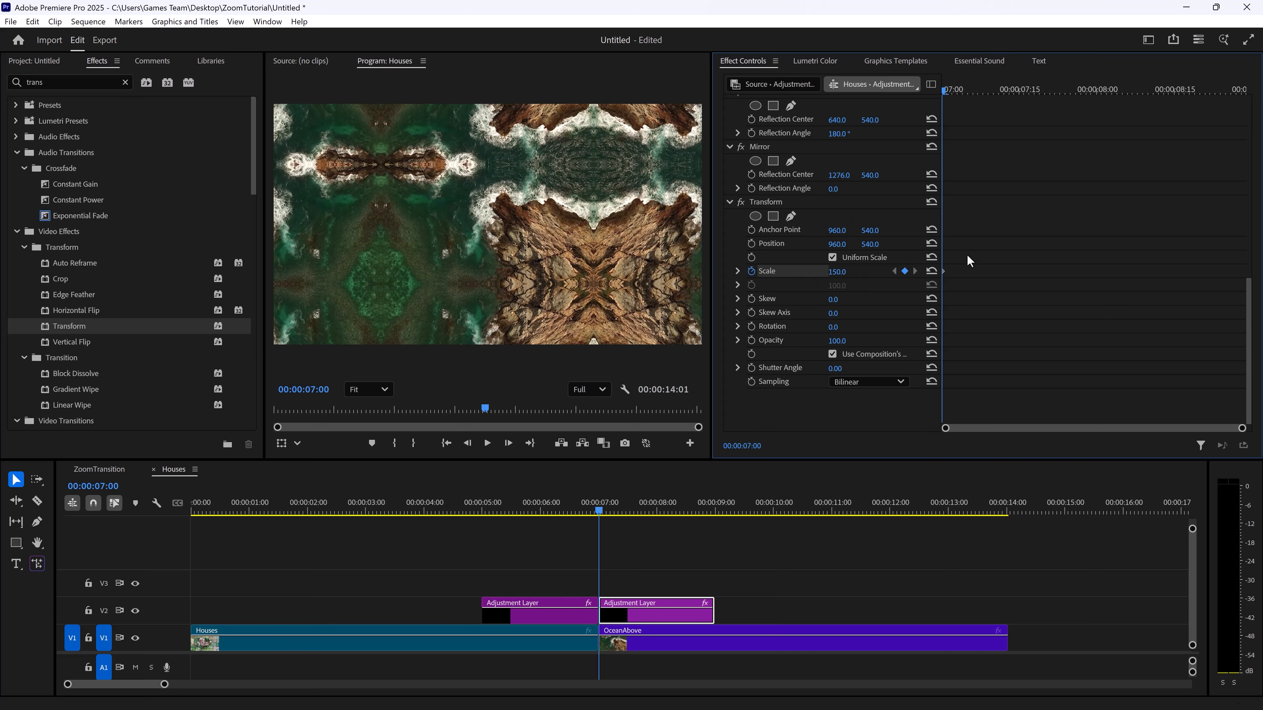
Add a Transform Scale keyframe of 300 on the second adjustment layer's last frame, at 00:00:08:29
key(space)
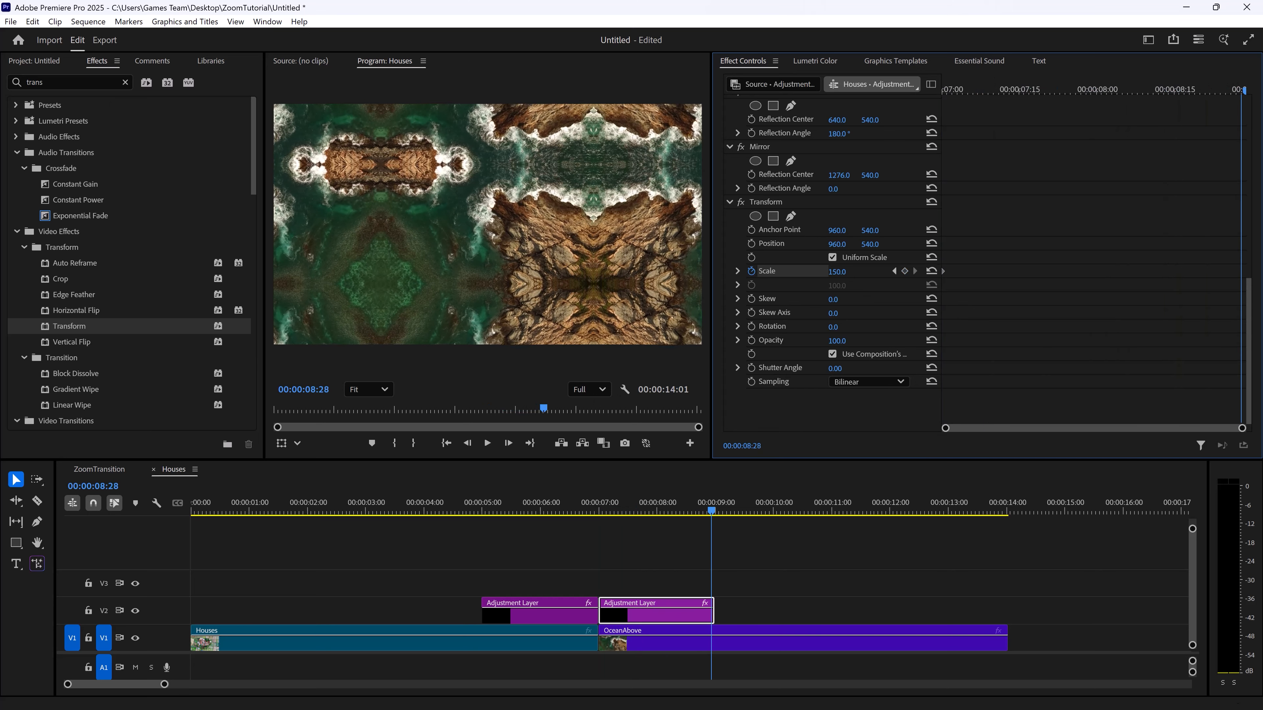
click(840, 271)
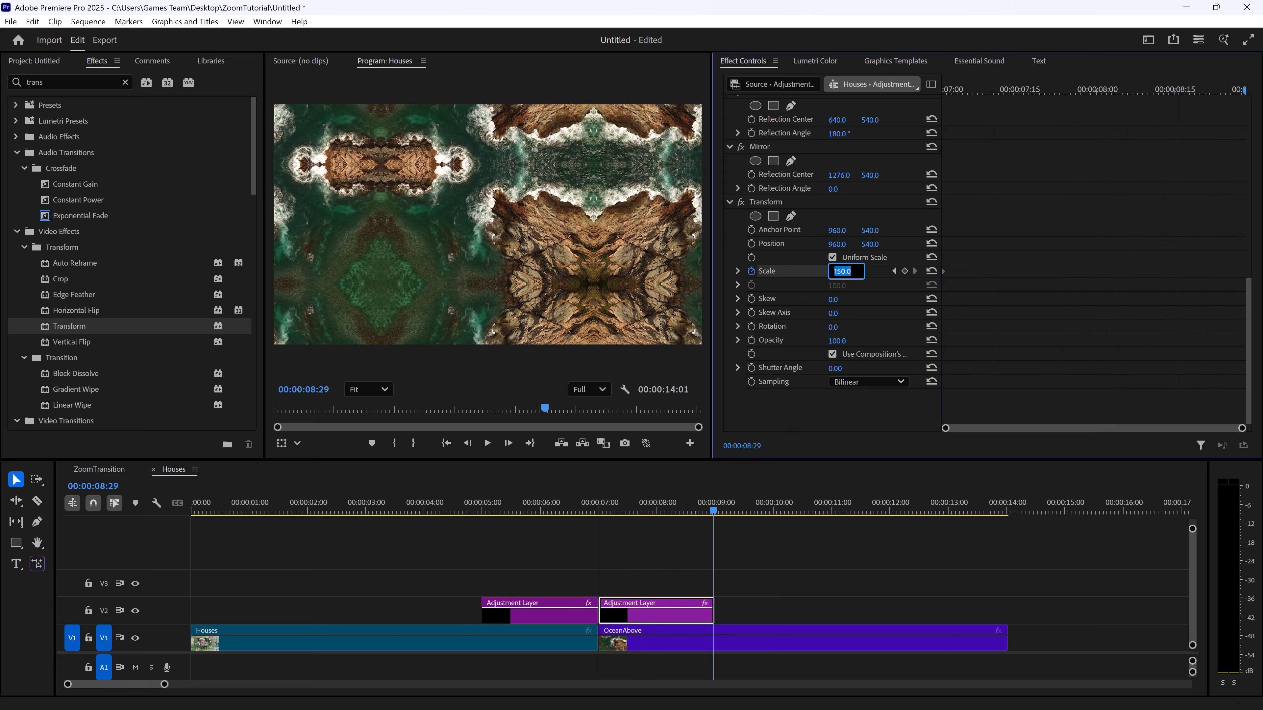
text(300)
key(Return)
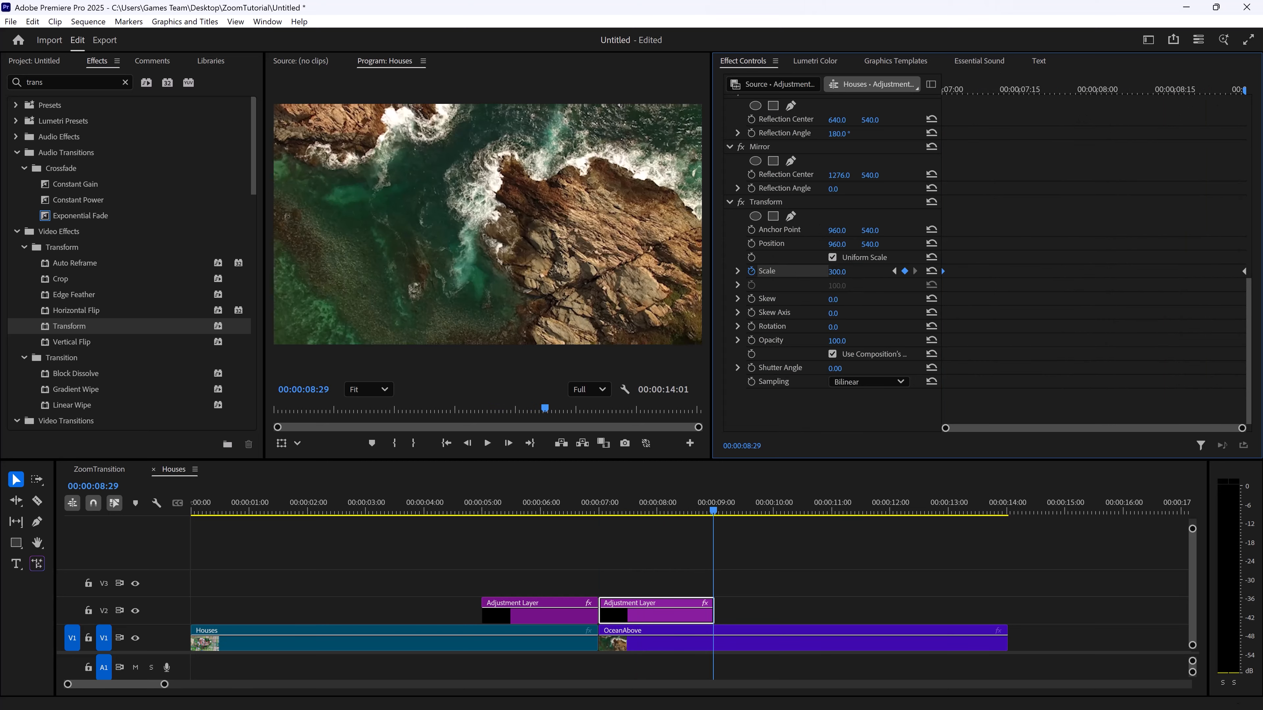
Return the playhead to 00:00:07:00 and apply Ease In to both Transform Scale keyframes of the second adjustment layer
drag(1190, 89, 1245, 120)
drag(1184, 92, 986, 79)
drag(866, 105, 847, 109)
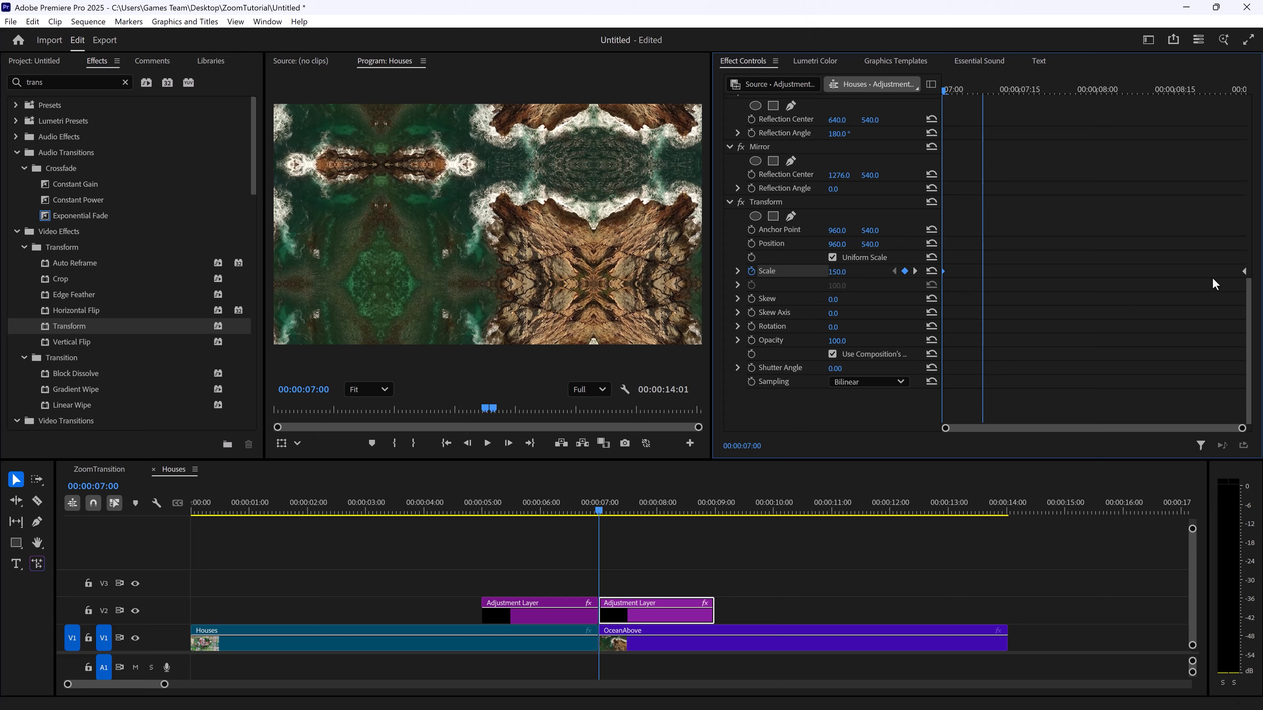
click(1245, 272)
right_click(944, 272)
click(1007, 444)
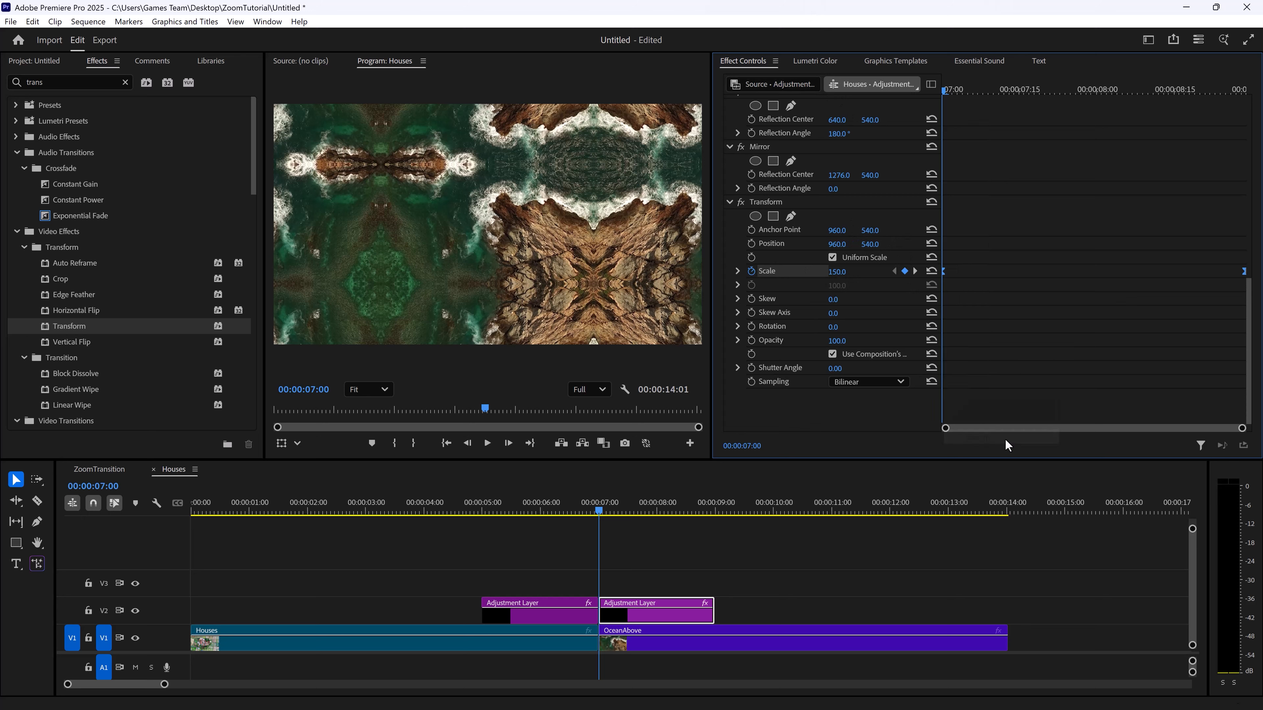
right_click(945, 271)
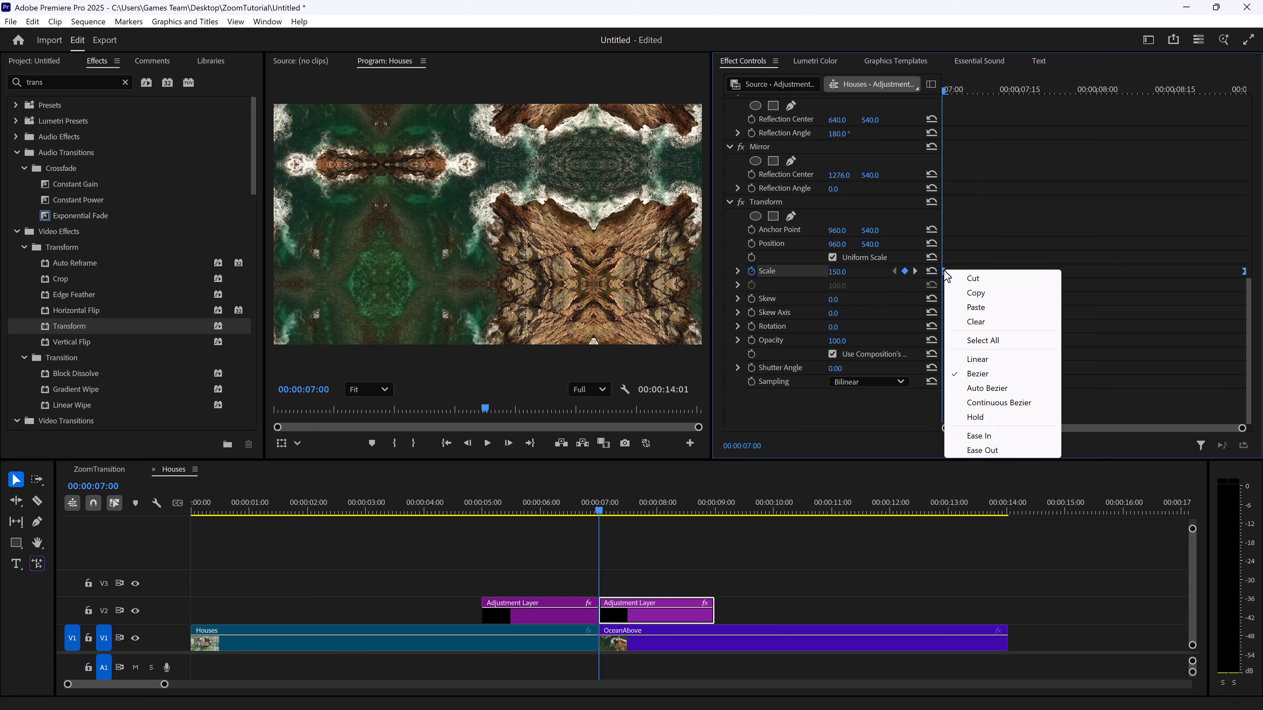
click(994, 440)
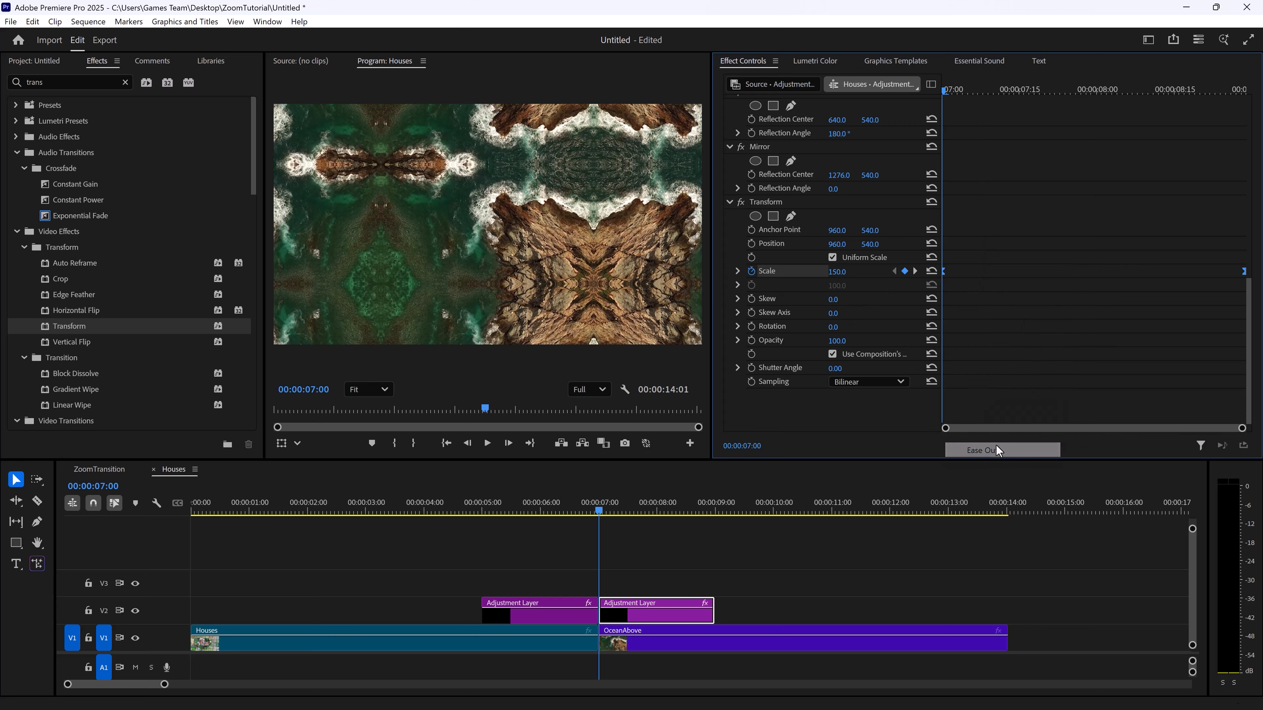
Reshape the Transform Scale curve with a nearly vertical handle at the first keyframe so the zoom starts fast and slows down
click(737, 271)
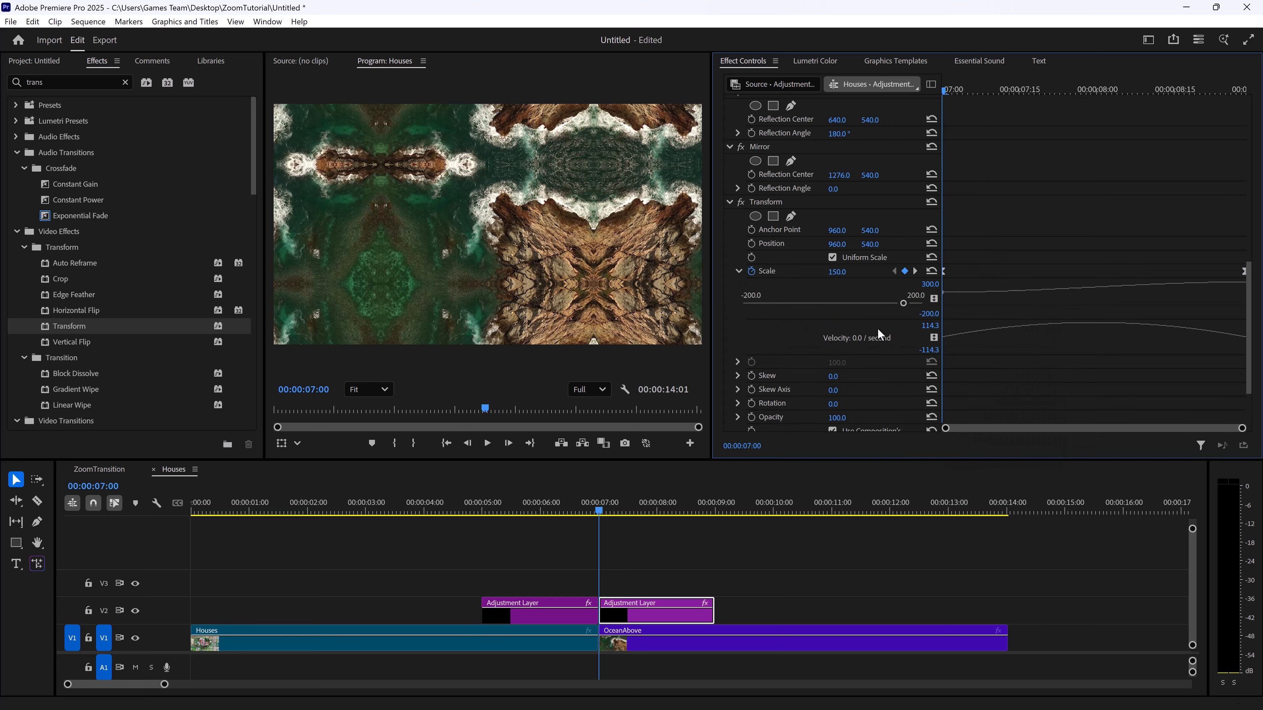
drag(1045, 385, 1045, 413)
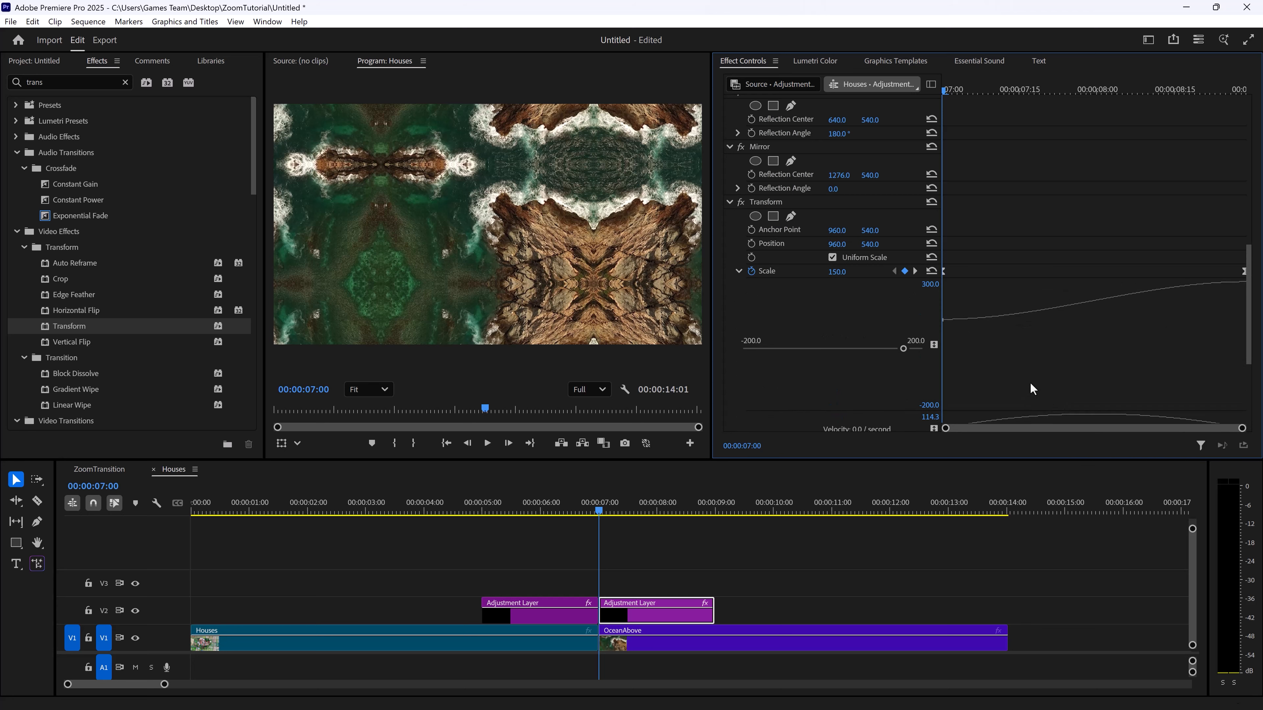
click(943, 321)
drag(993, 320, 989, 296)
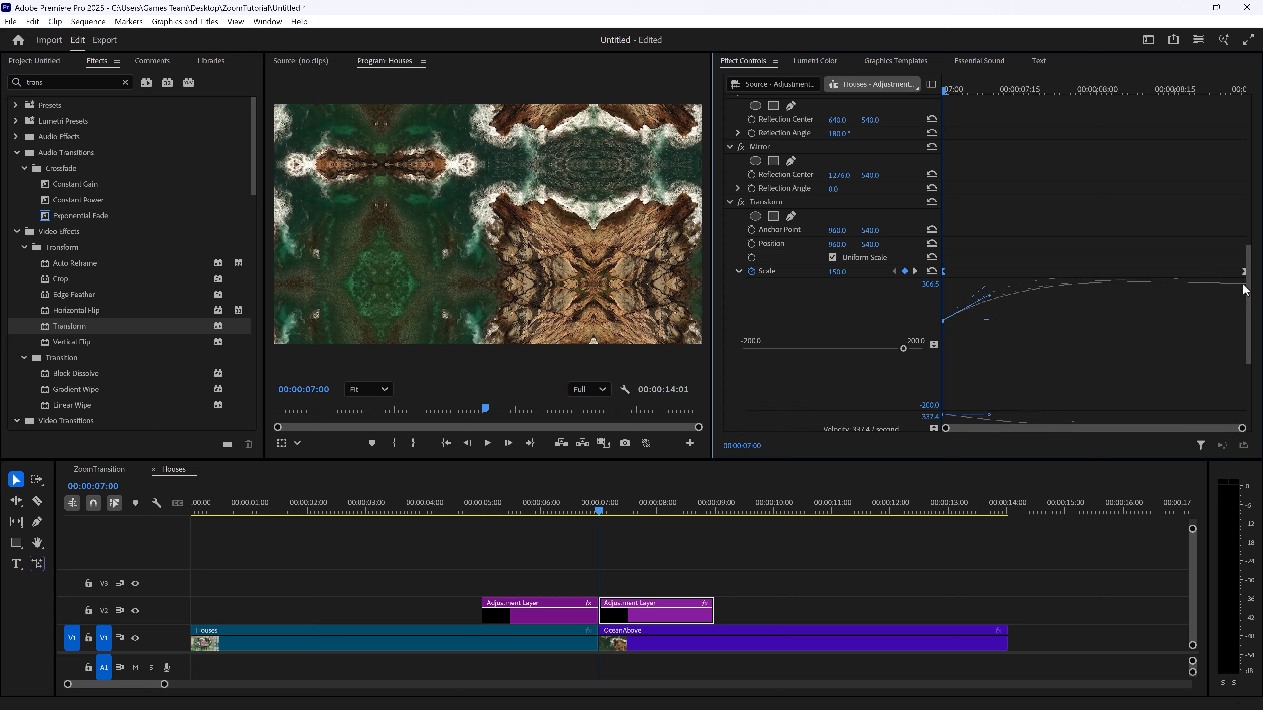
click(1230, 271)
drag(987, 296, 942, 298)
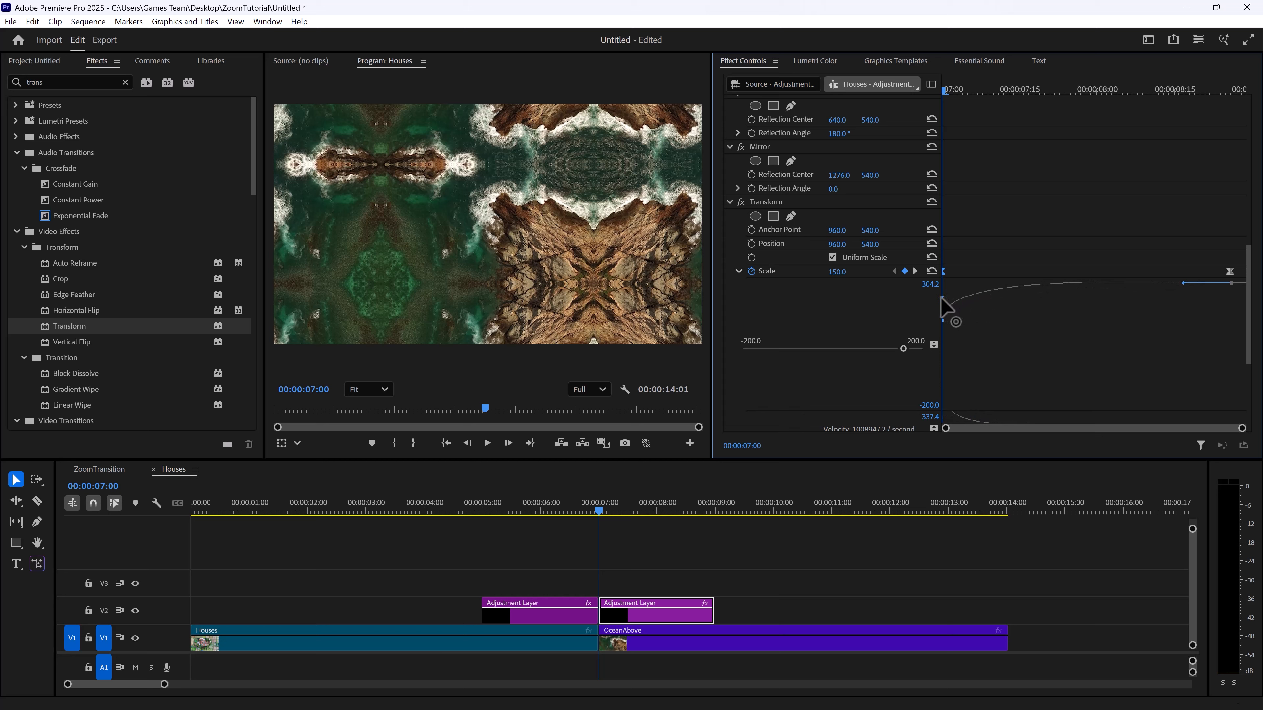
Preview the decelerating zoom from 00:00:07:00, and play the whole transition from shortly before the cut
key(space)
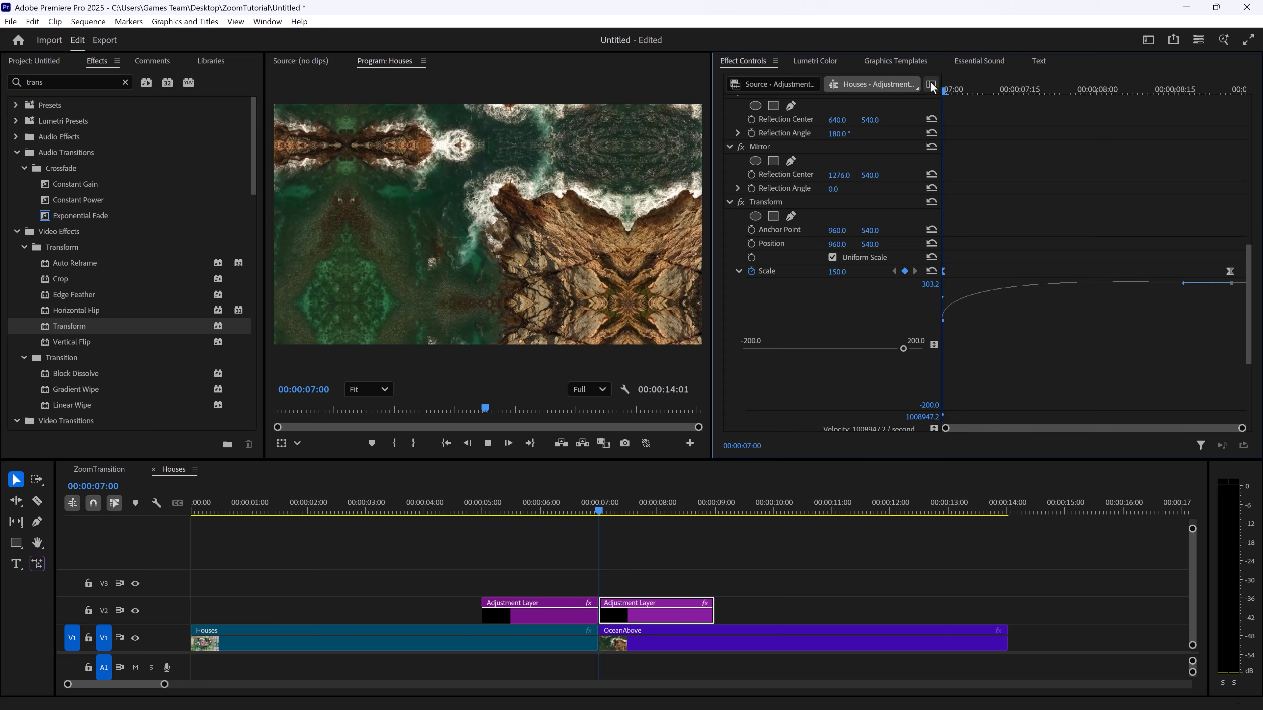
key(space)
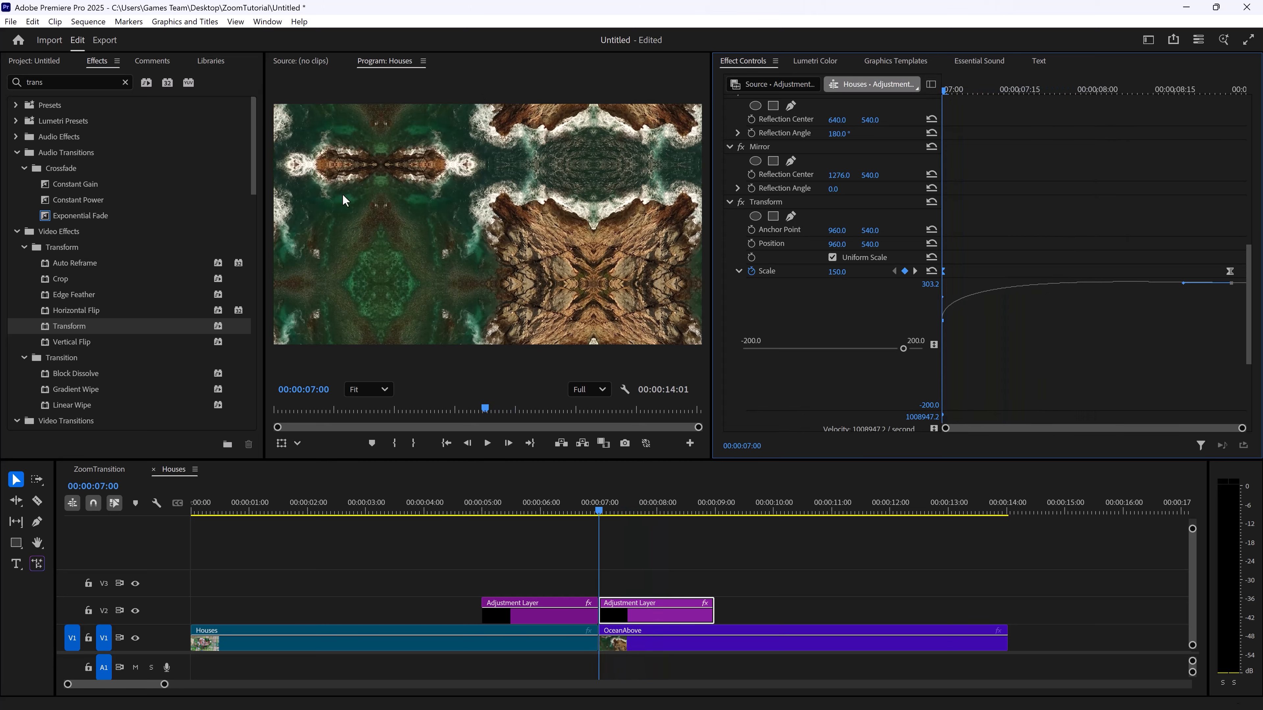
key(space)
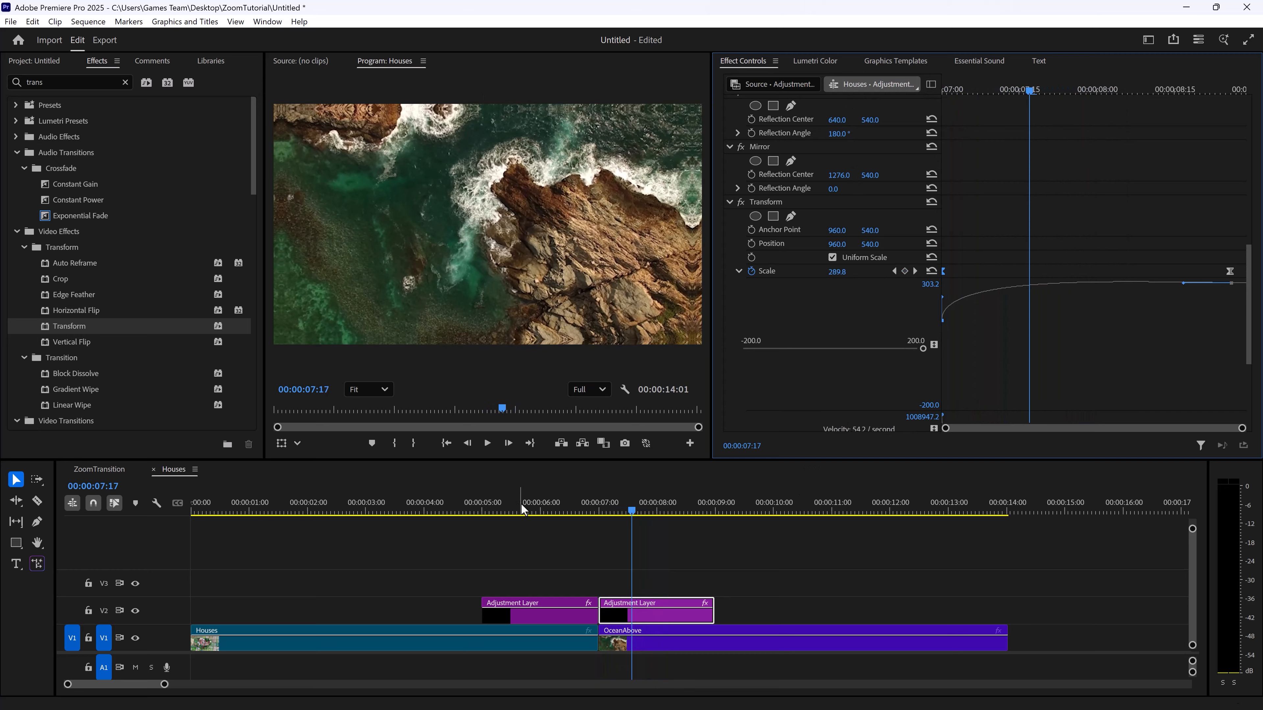
click(558, 508)
key(space)
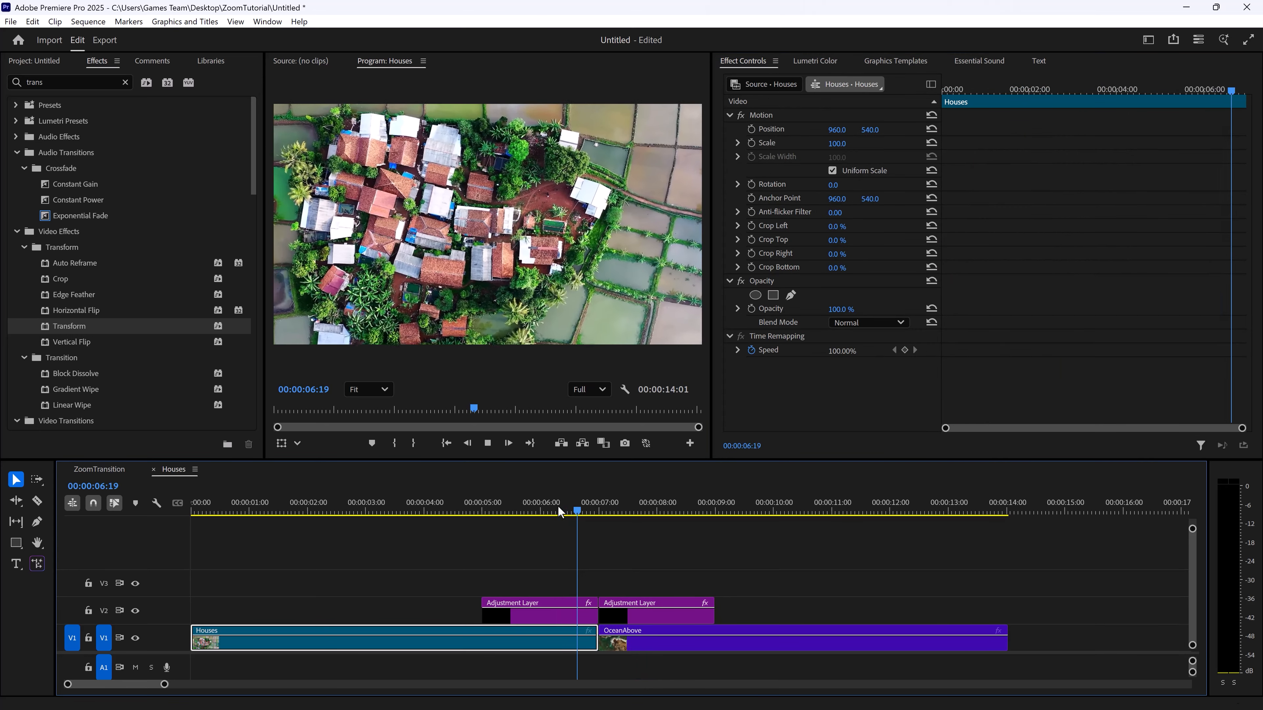
key(space)
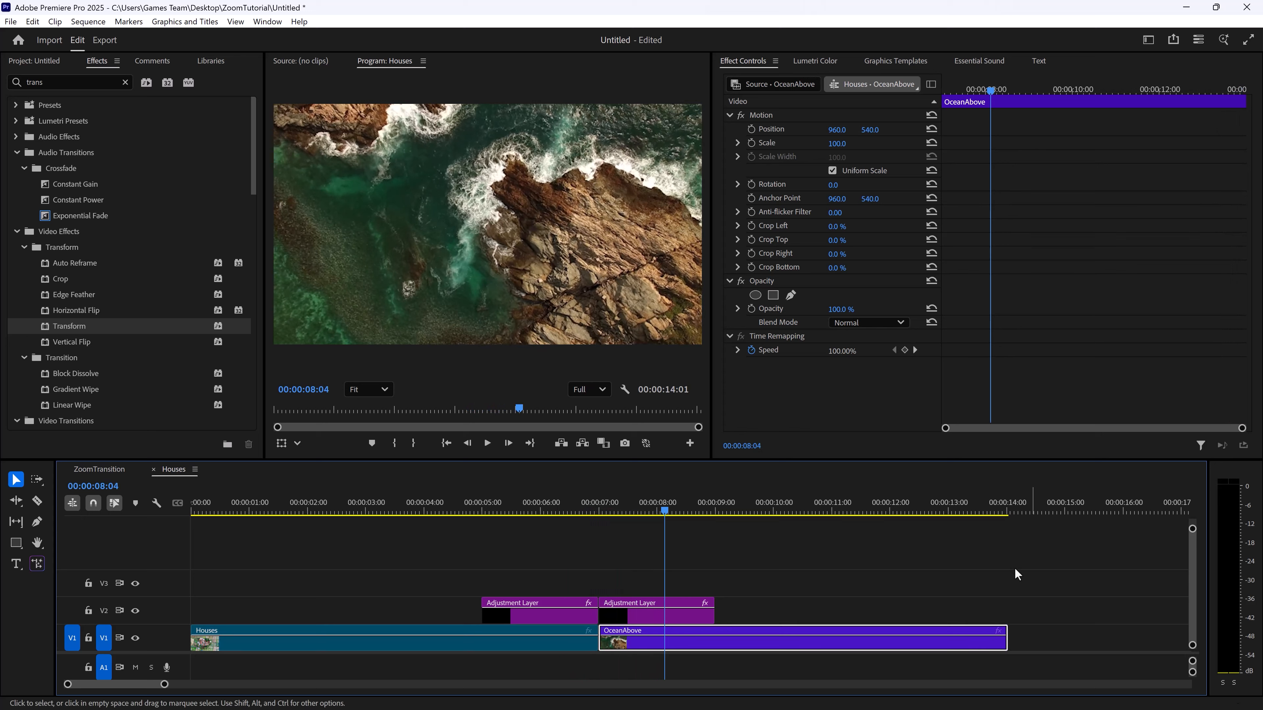
Move the ending Transform Scale keyframe of the second adjustment layer to the layer's last frame
click(669, 616)
scroll(994, 320, down, 5)
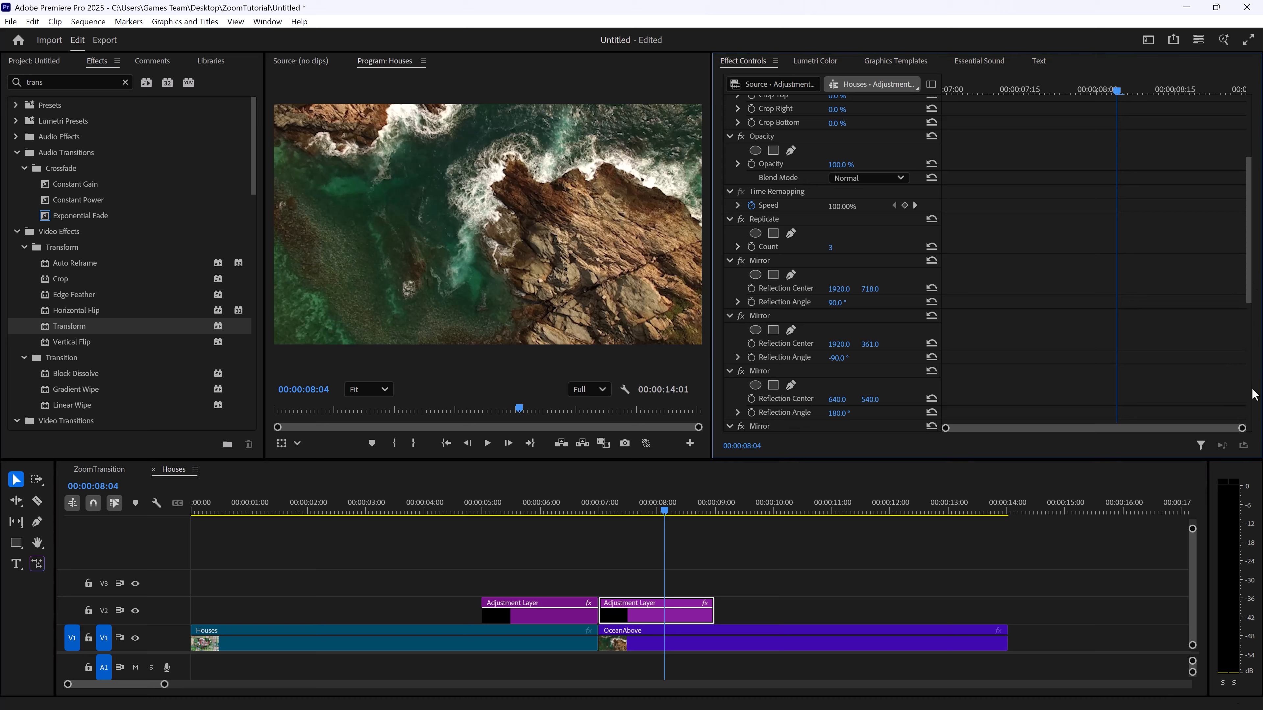
drag(1250, 298, 1249, 429)
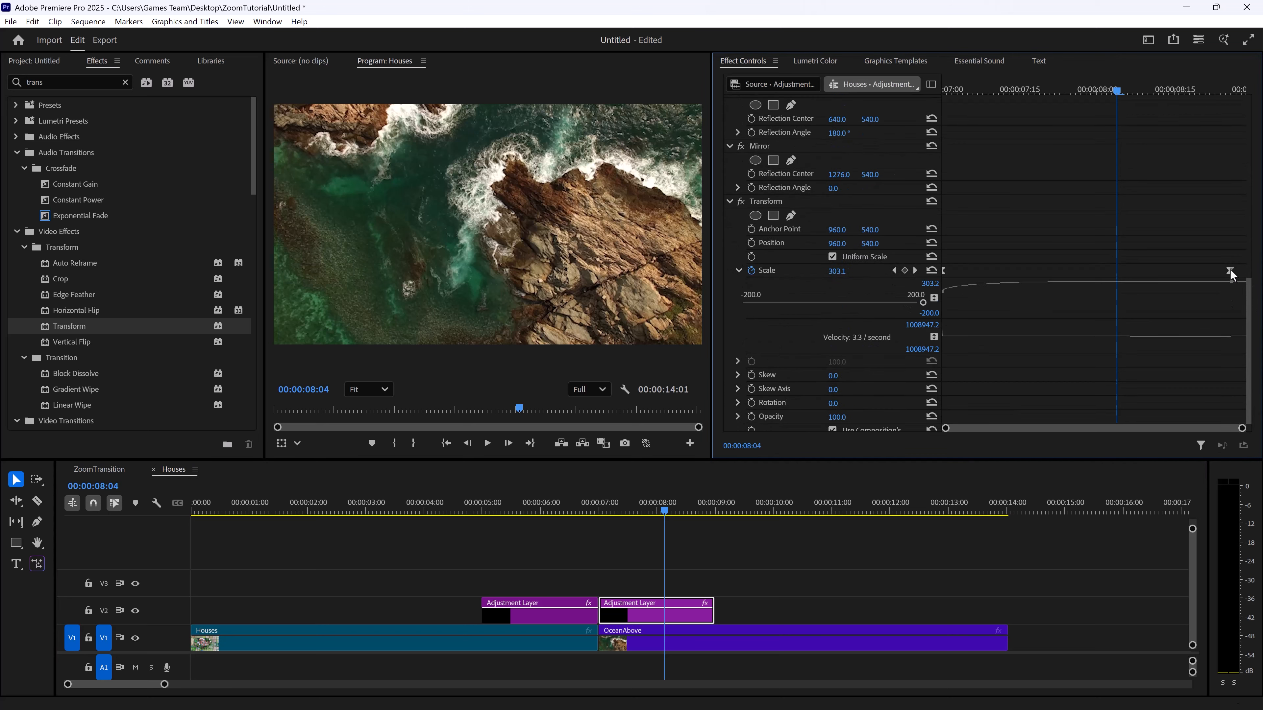
drag(1230, 271, 1253, 273)
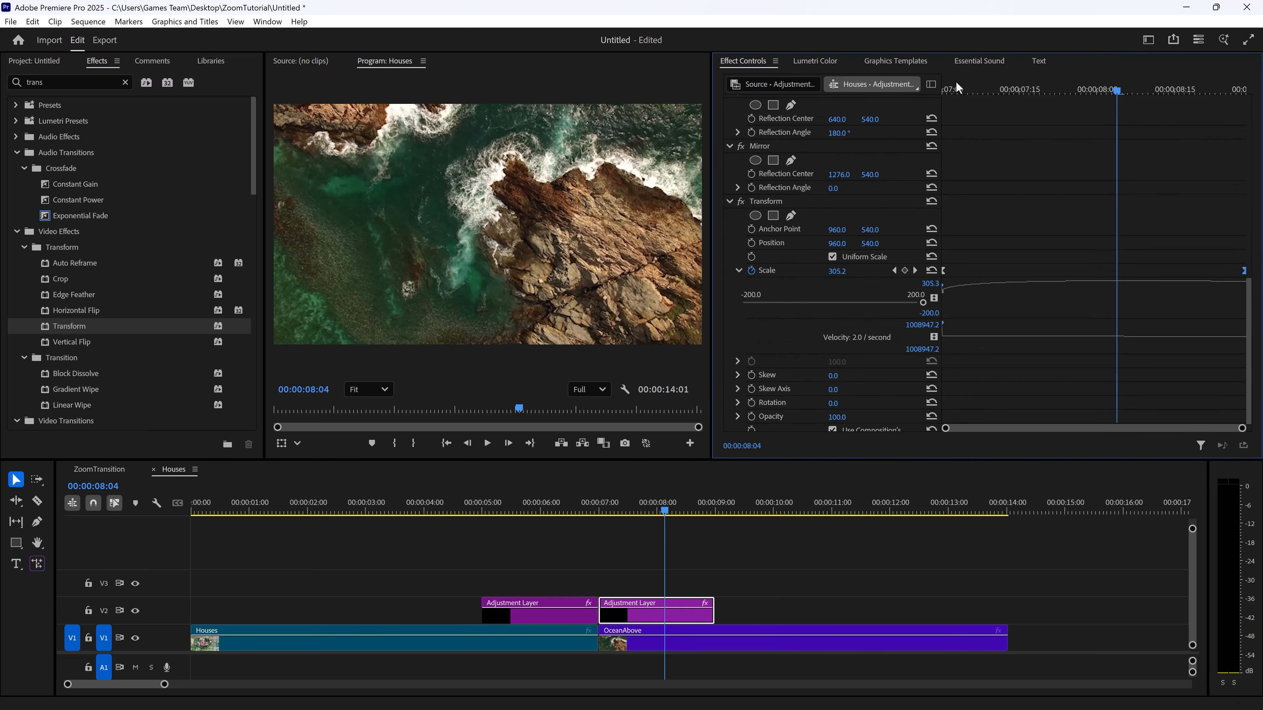
Play past the end of the second adjustment layer, and return the playhead to 00:00:06:07
key(space)
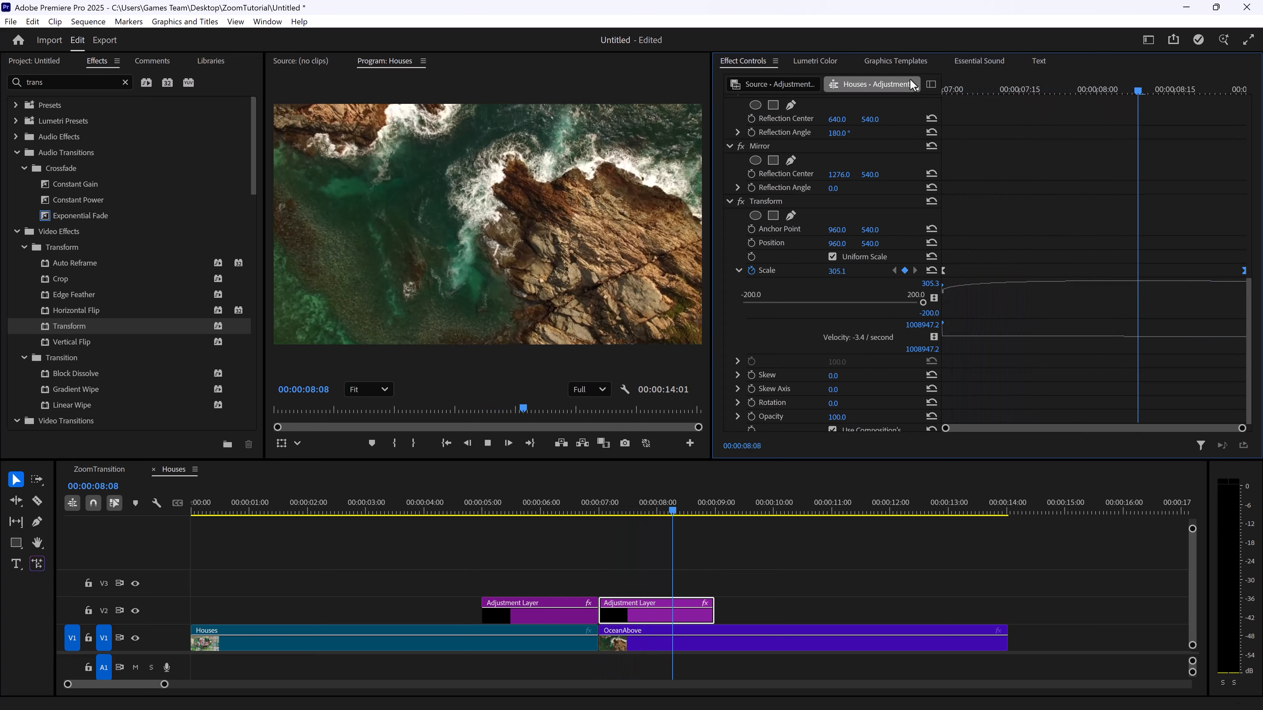
click(622, 627)
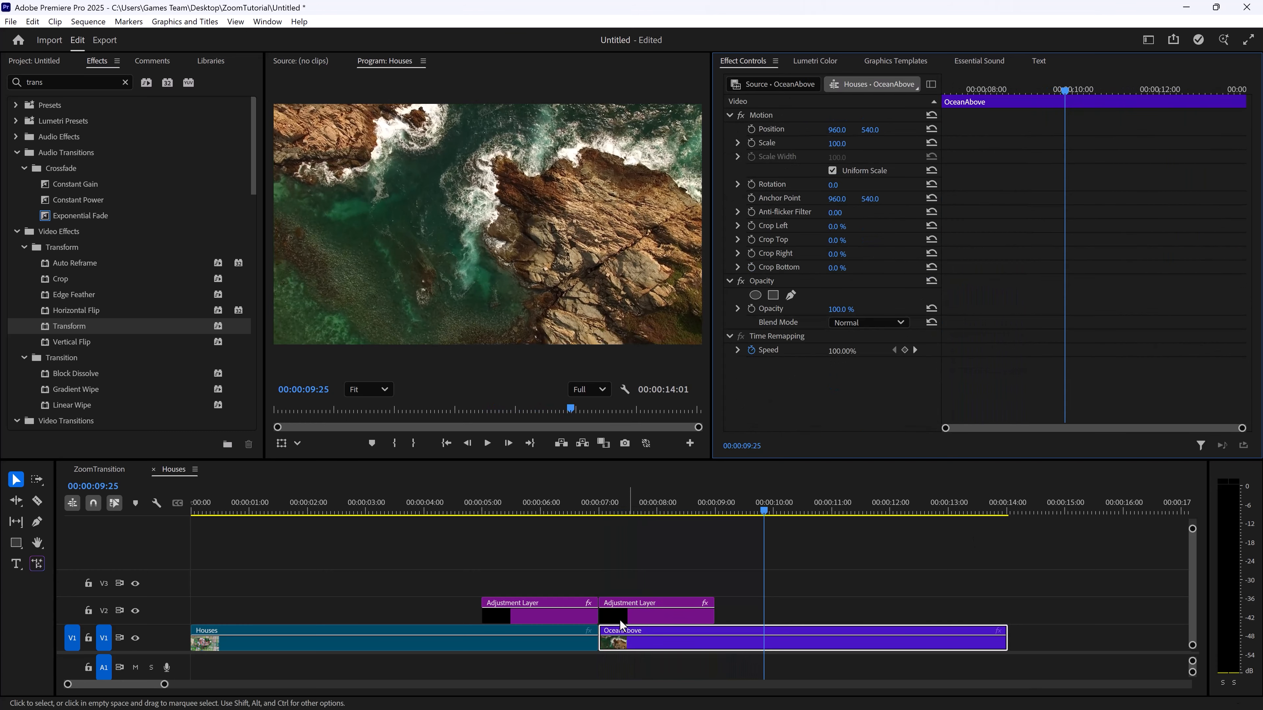
click(555, 510)
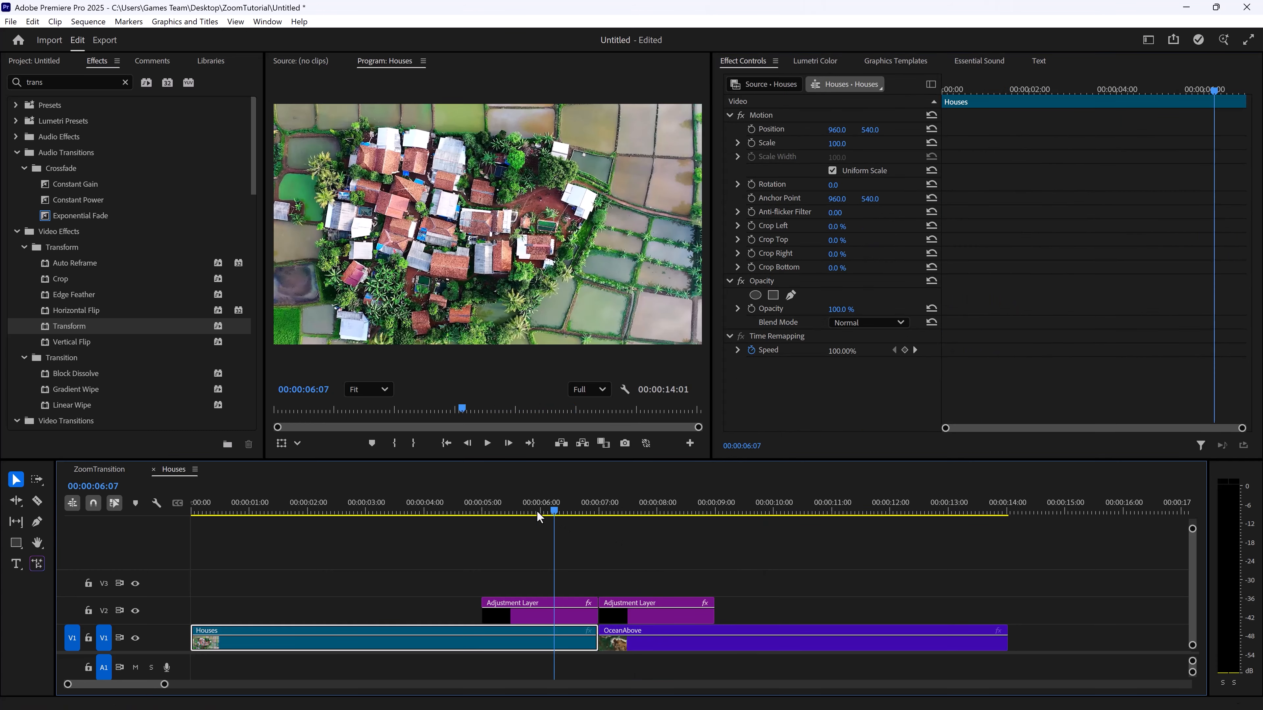
Create another adjustment layer and fit it on V3 from 00:00:05:00 across the full span of both V2 adjustment layers
click(46, 60)
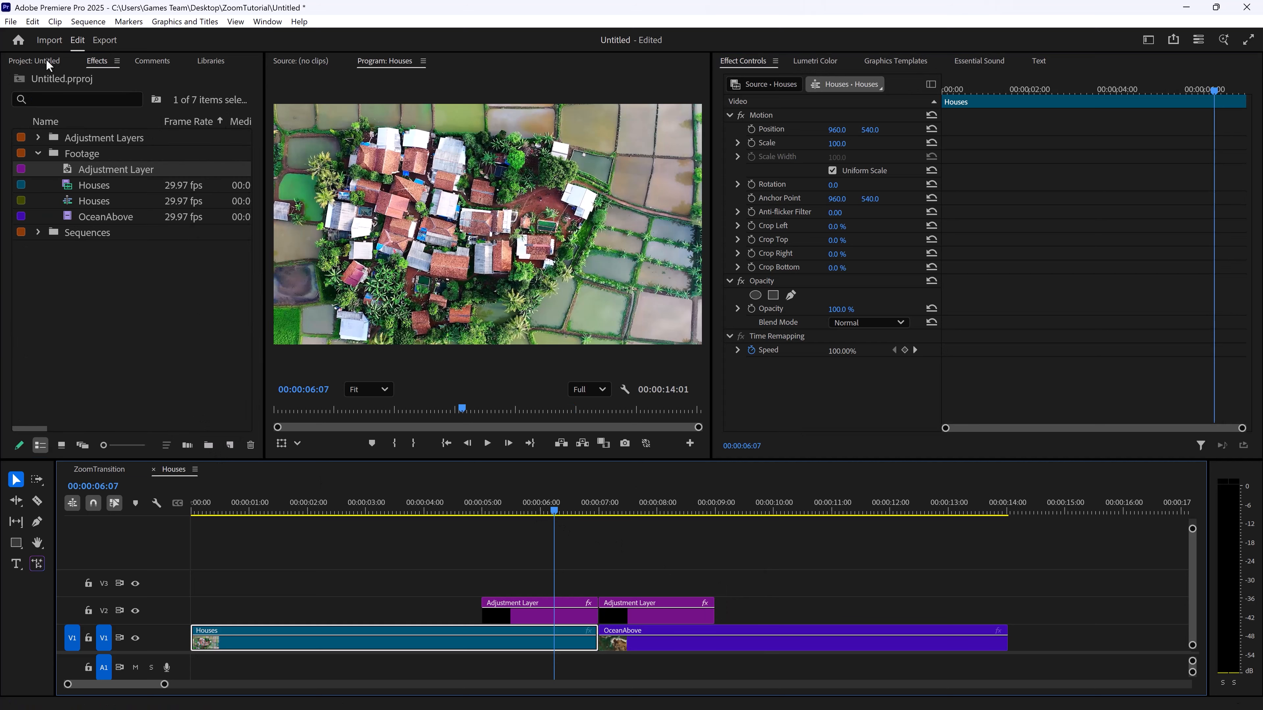
click(230, 444)
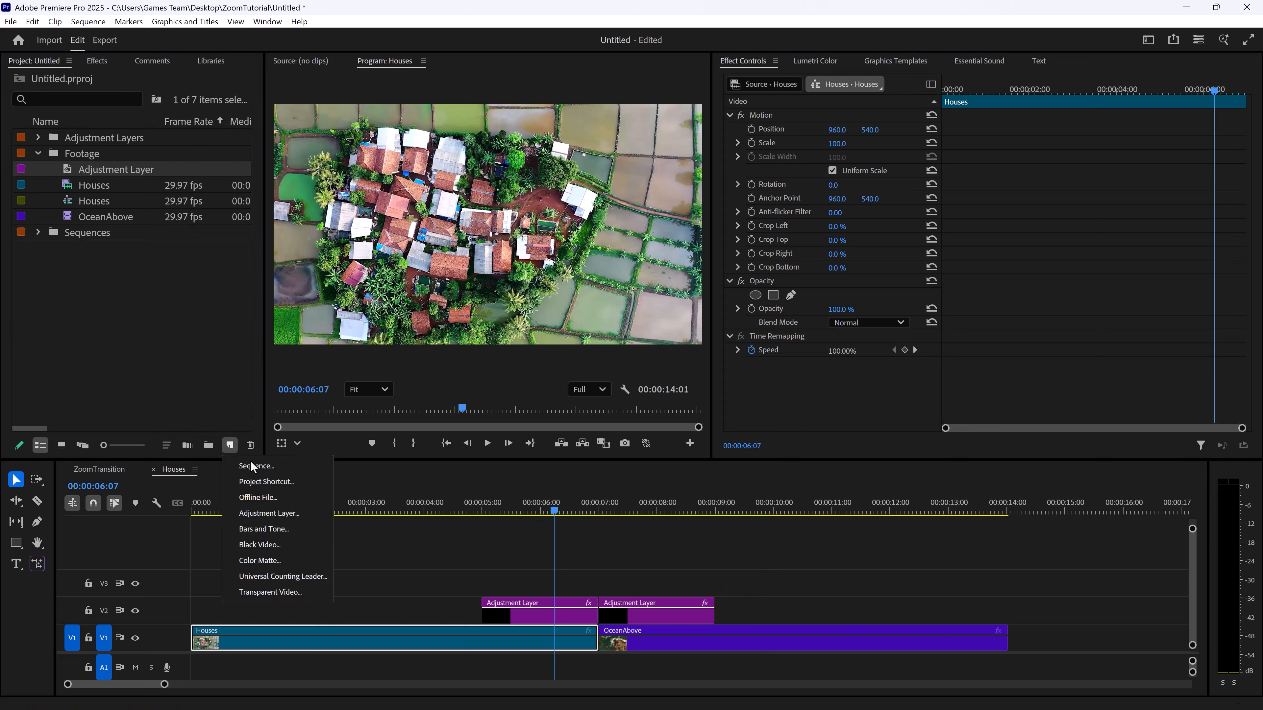
click(297, 508)
click(674, 422)
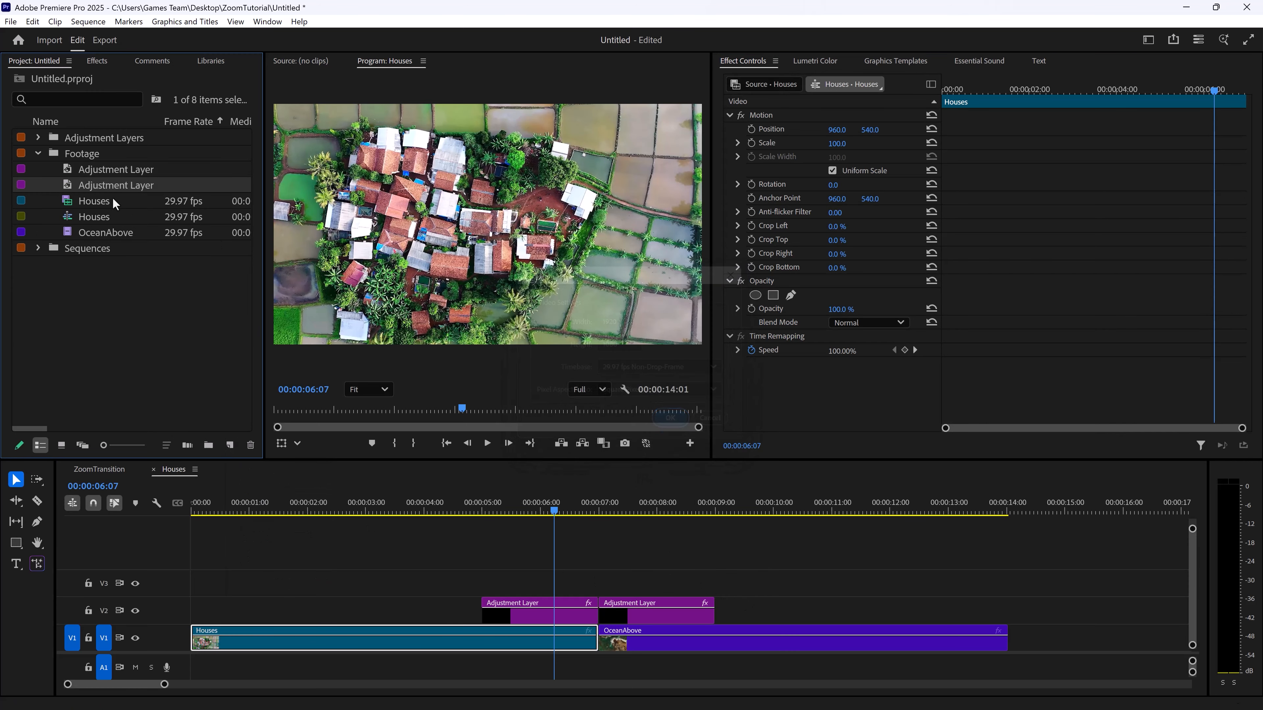
drag(115, 188, 475, 582)
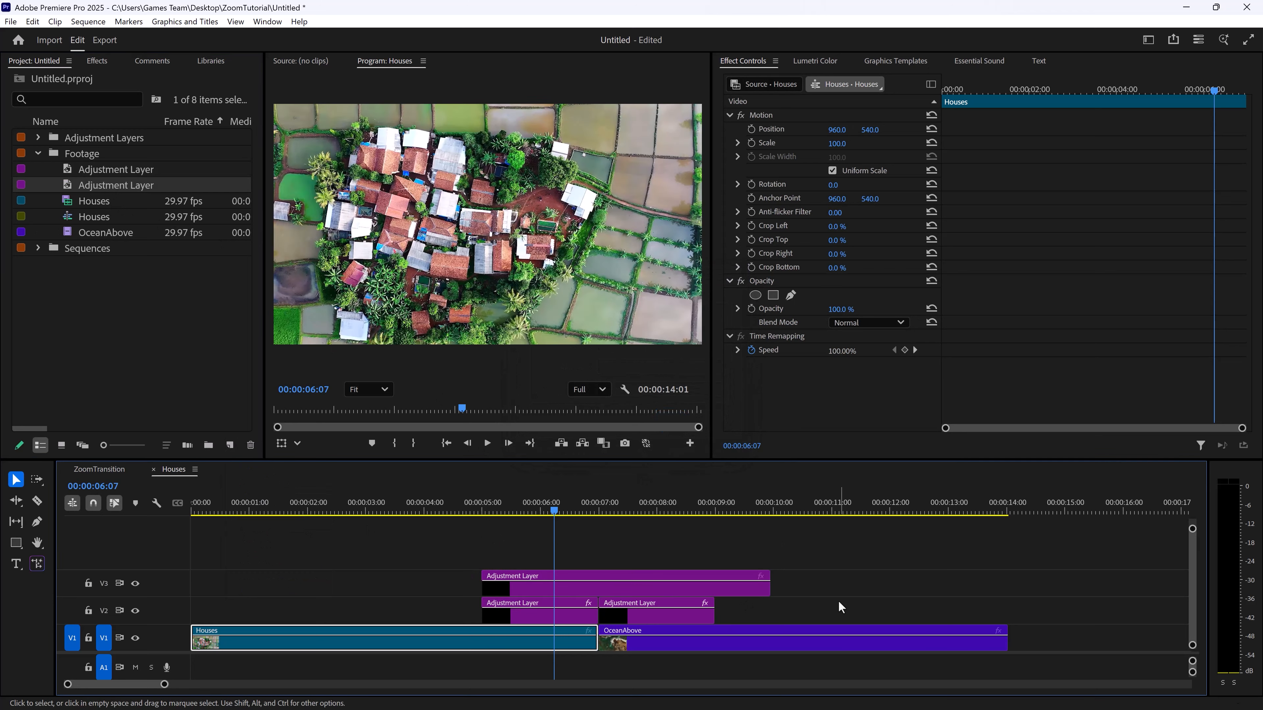
drag(765, 587, 714, 588)
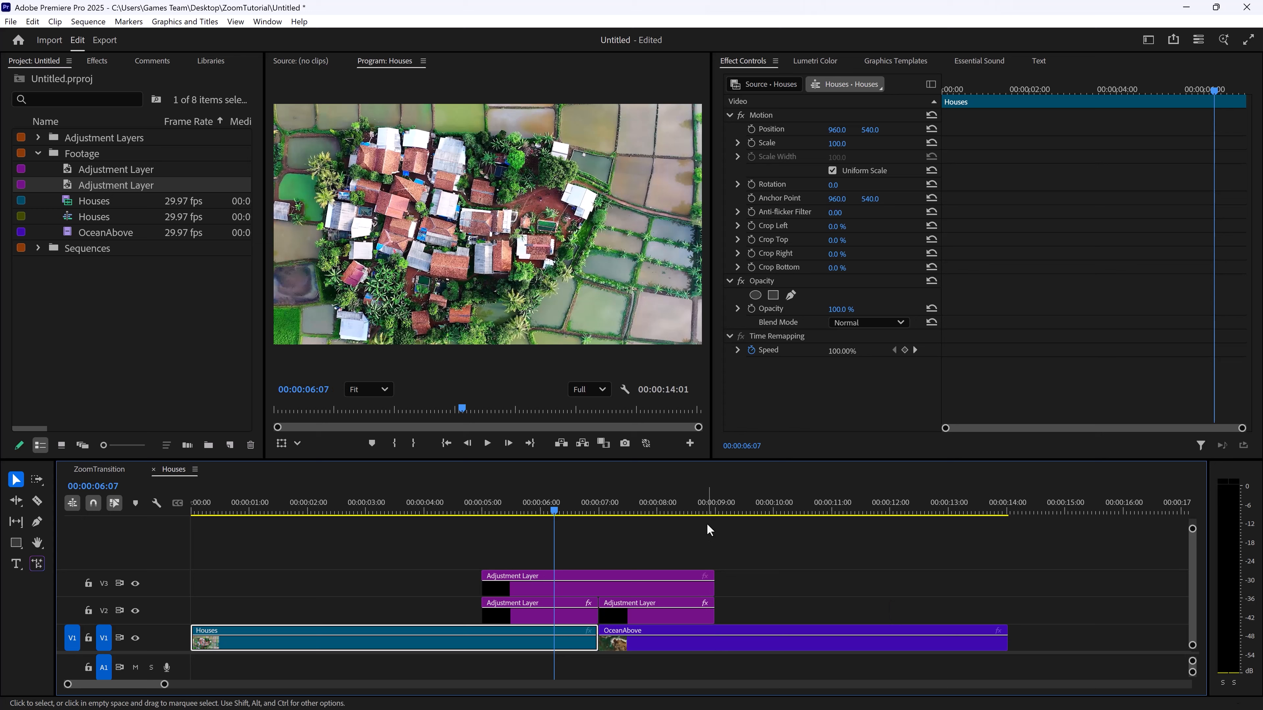
click(62, 99)
text(lens)
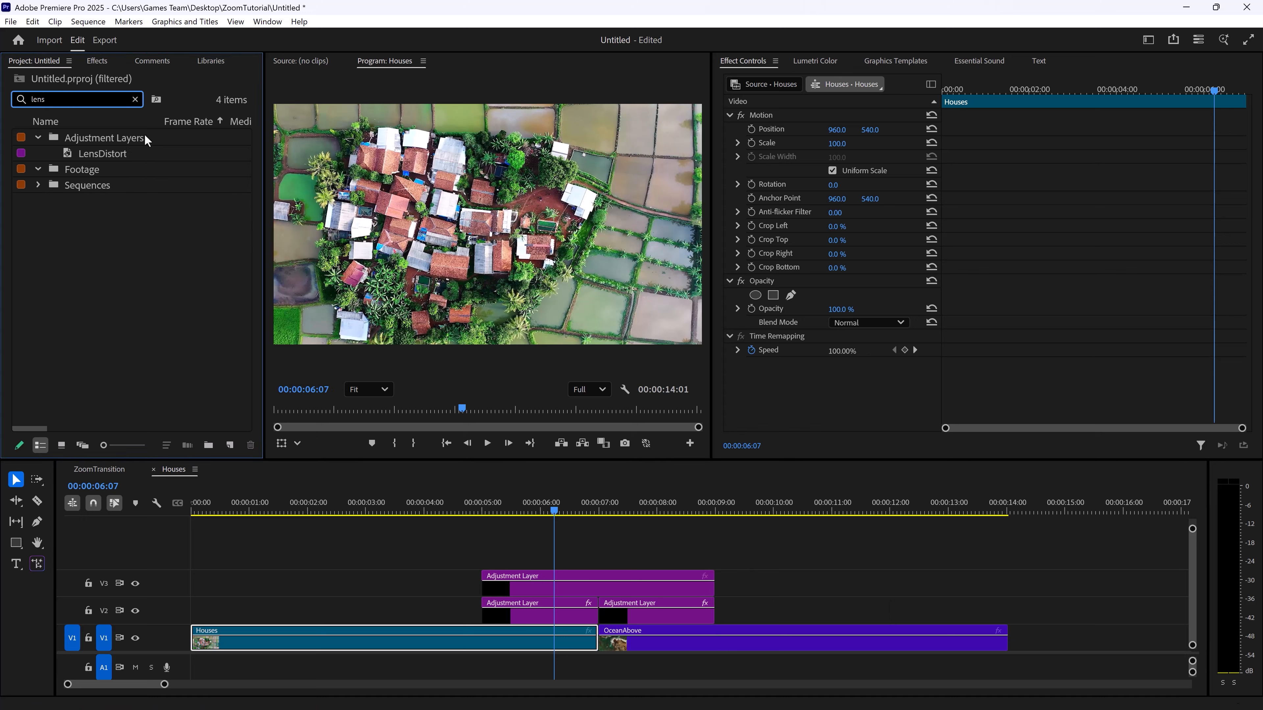
text(s)
key(BackSpace)
Find the Lens Distortion effect by searching the effects for "lens" and apply it to the V3 adjustment layer
click(97, 61)
click(60, 82)
text(l)
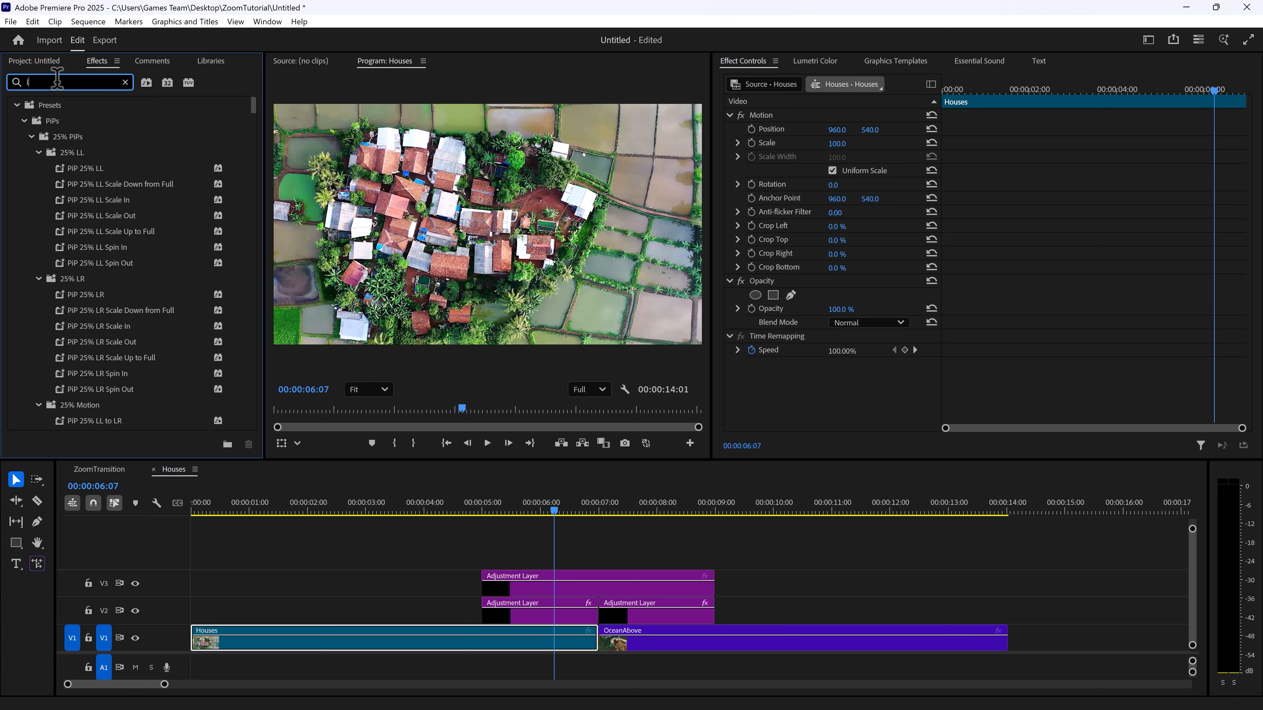
text(ens)
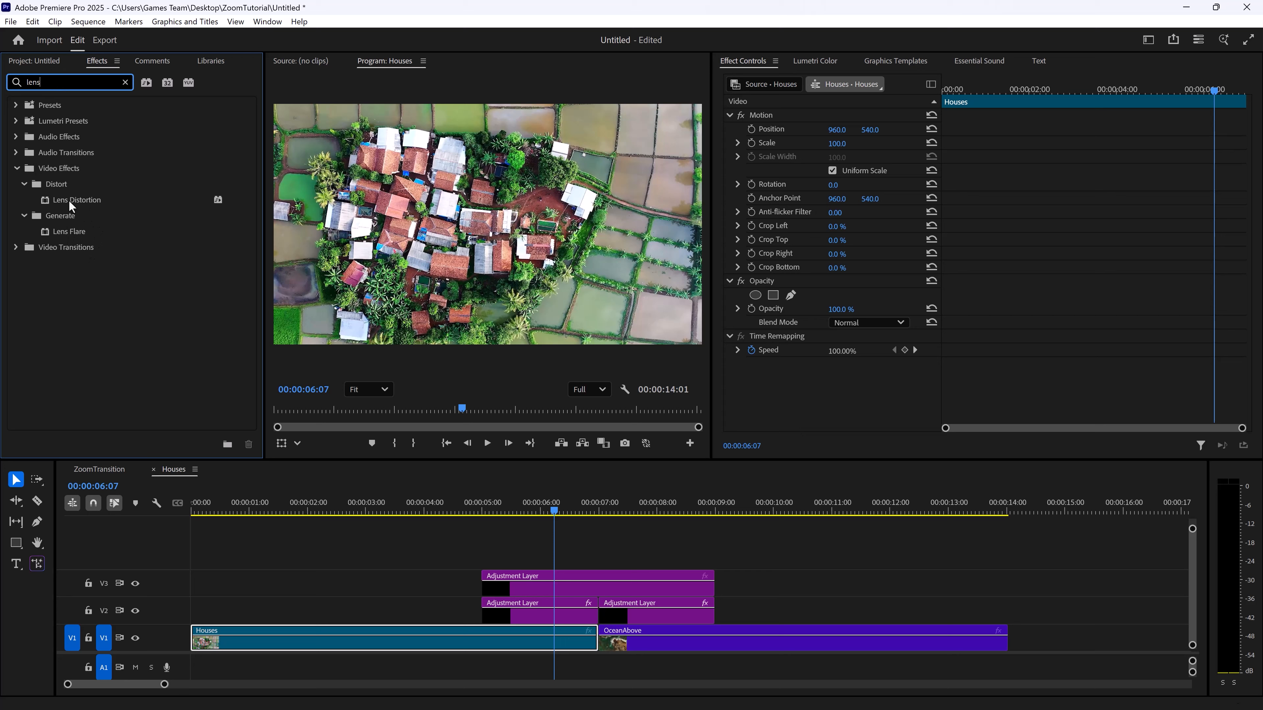
drag(68, 200, 565, 594)
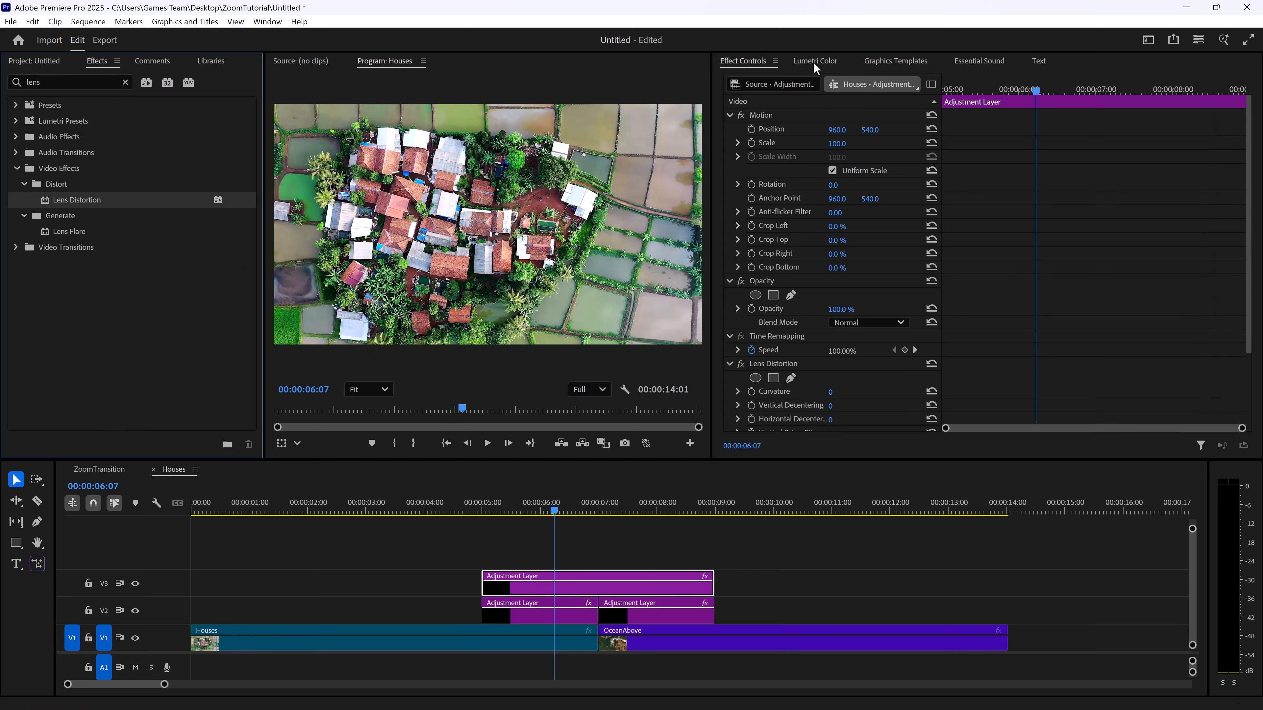
Keyframe the Lens Distortion Curvature on the V3 adjustment layer at 00:00:05:00, 00:00:06:29 and the layer's last frame, 00:00:08:29
drag(512, 507, 484, 511)
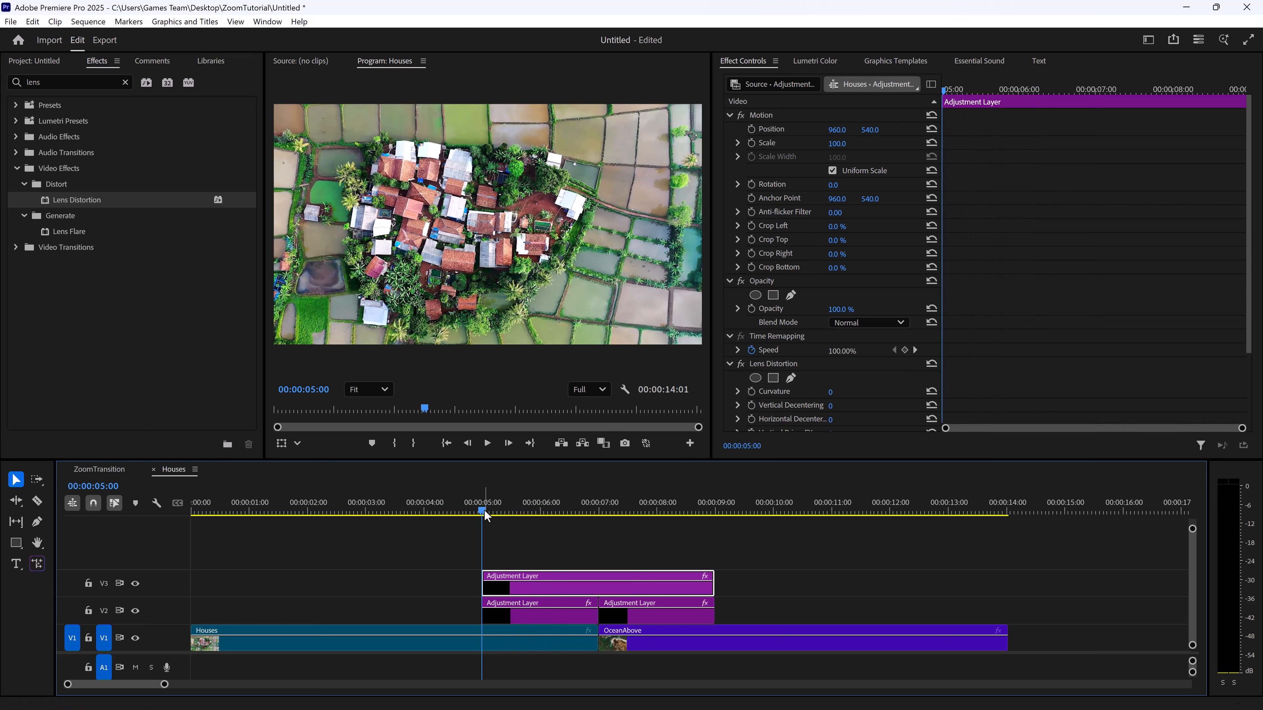
scroll(722, 418, down, 3)
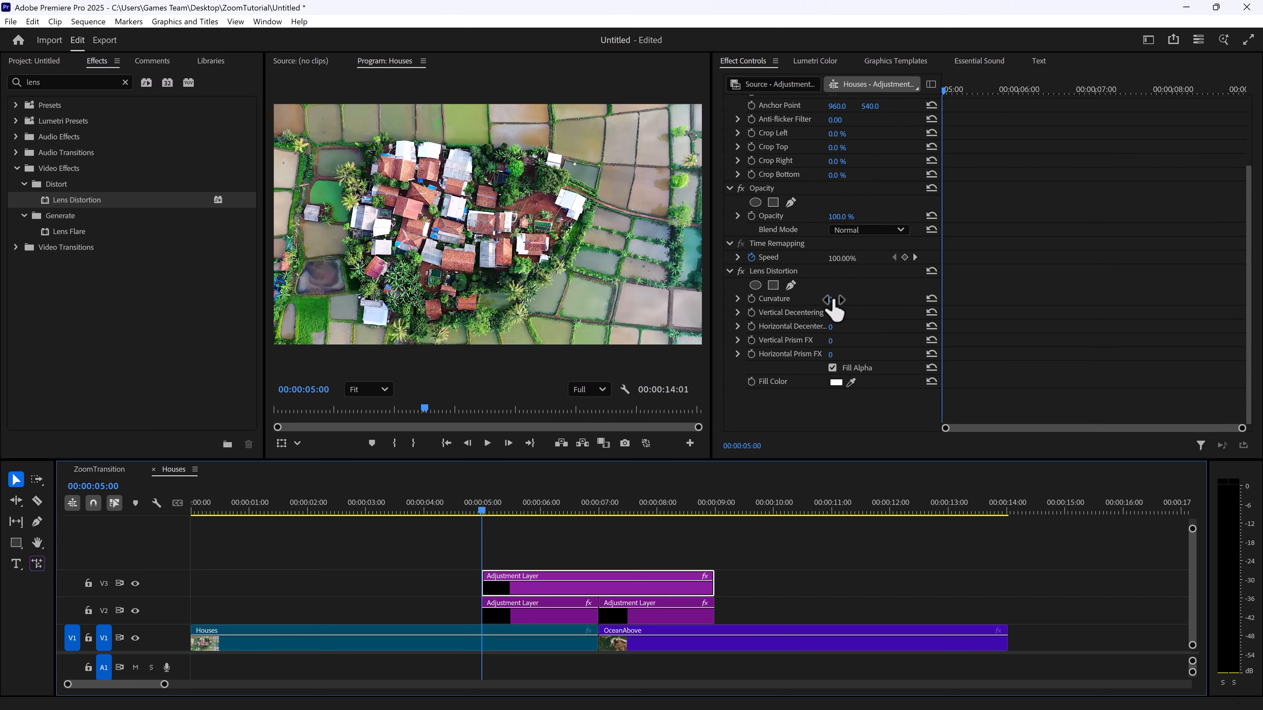
click(751, 300)
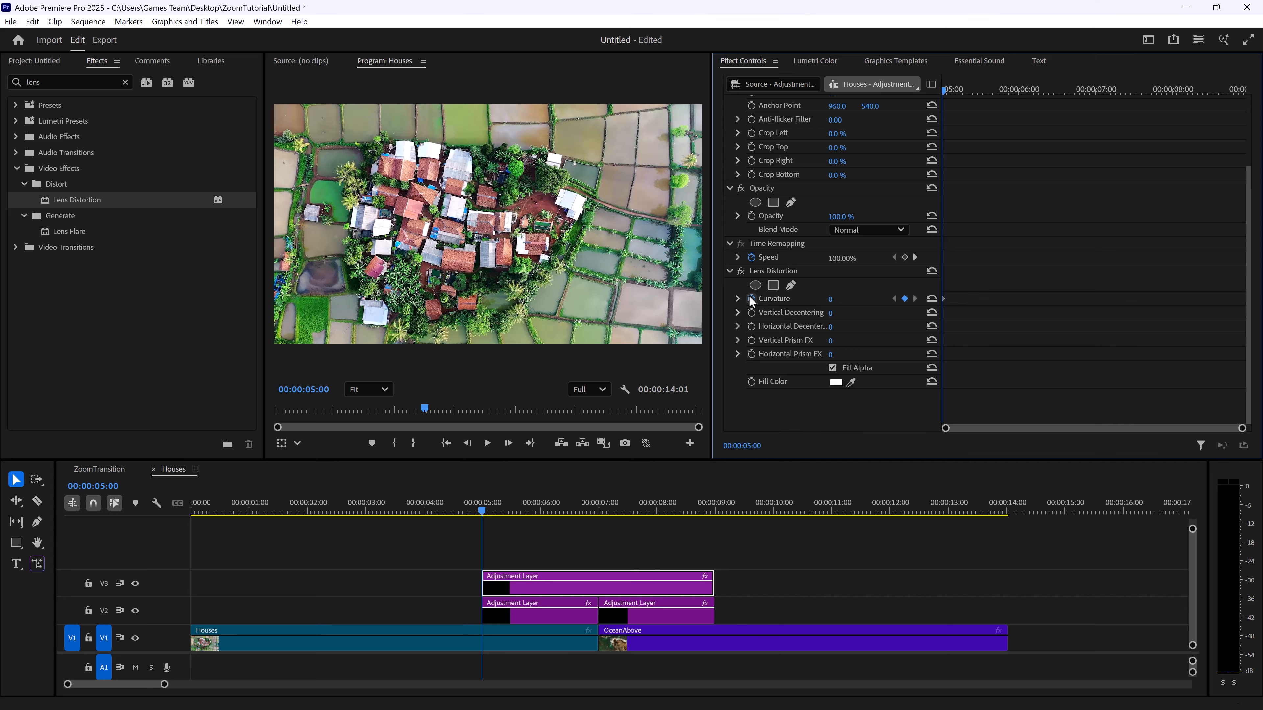
drag(595, 504, 597, 501)
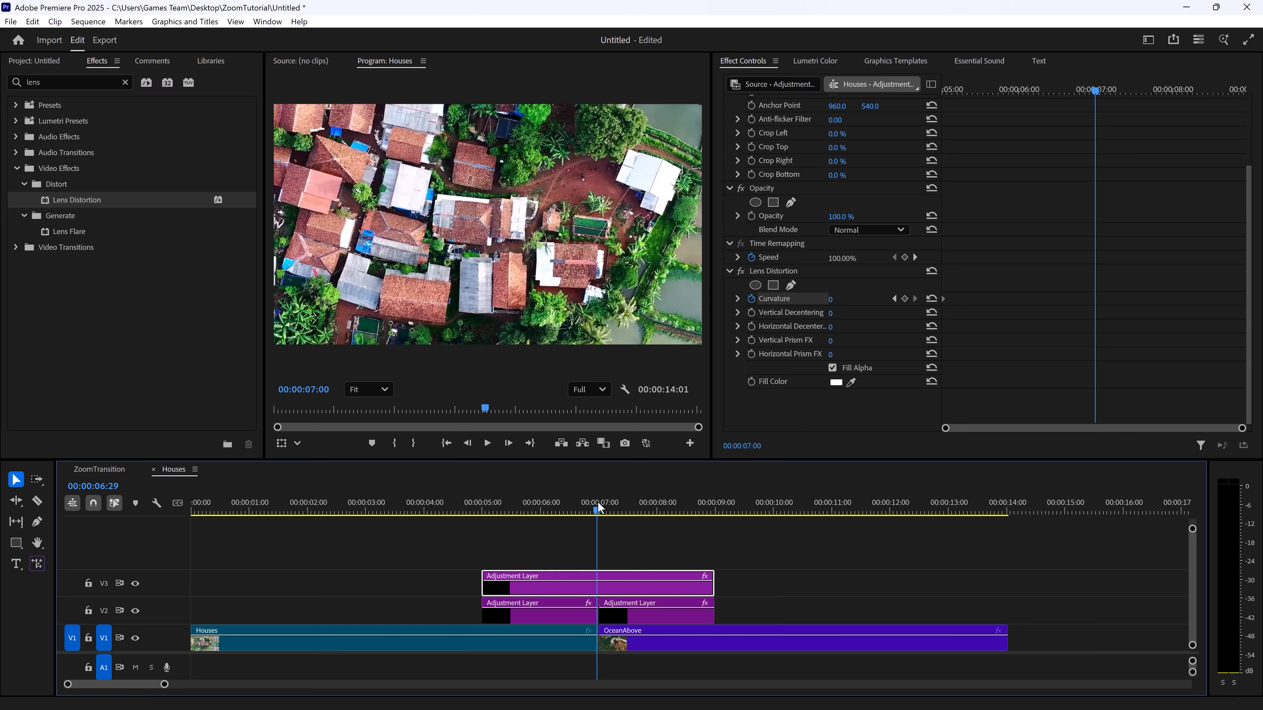
click(905, 298)
drag(1201, 90, 1259, 99)
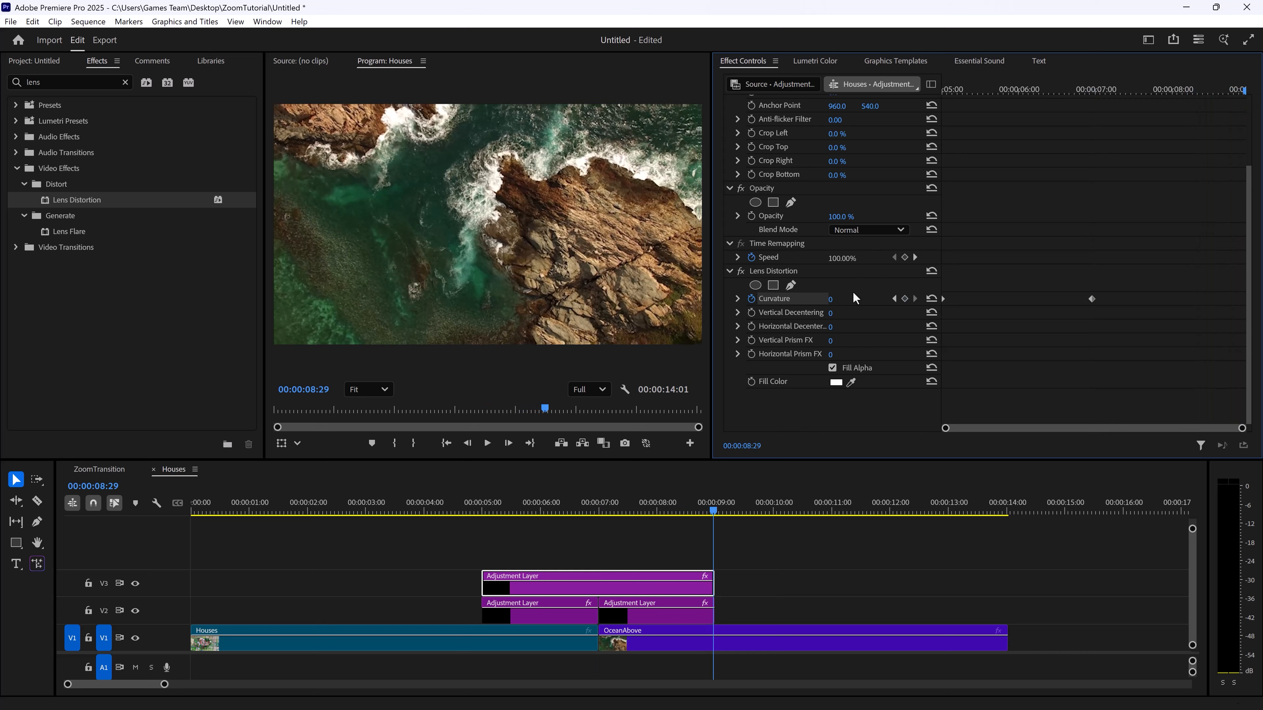
click(904, 298)
Set the Curvature to -73 at the 00:00:06:29 keyframe, and scrub through the cut to check the distortion
drag(1084, 89, 1097, 92)
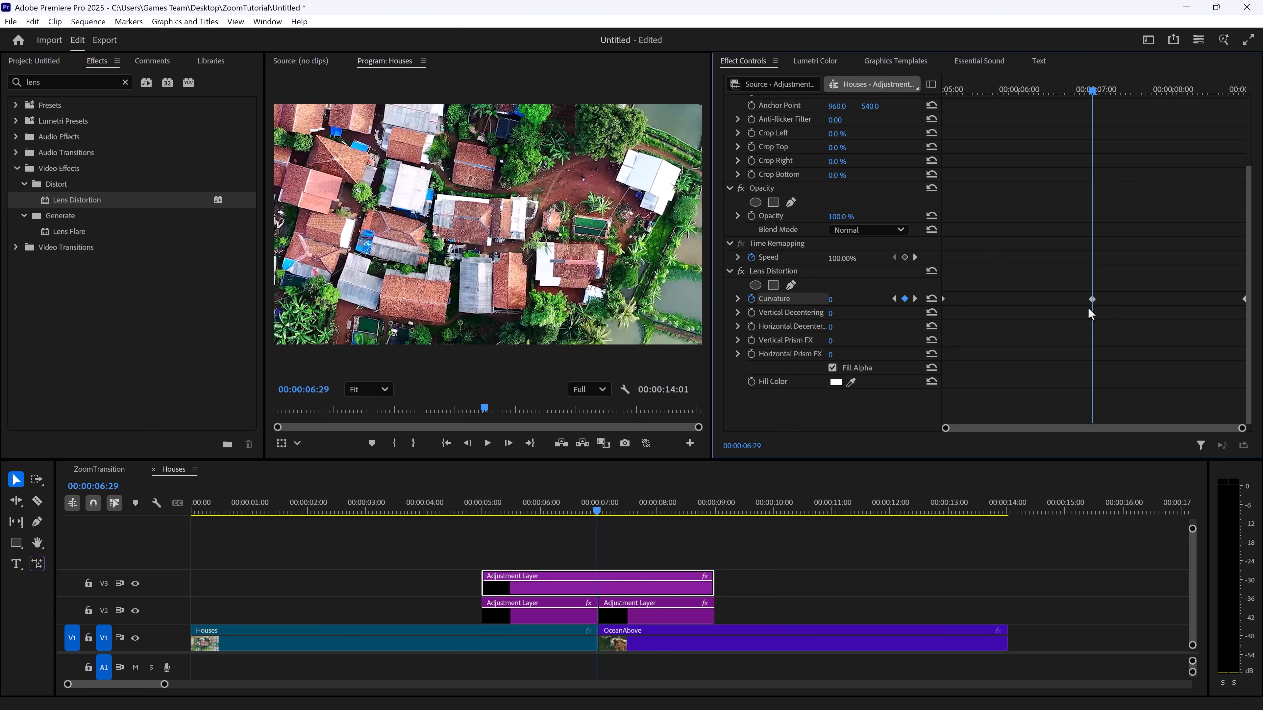
click(858, 300)
text(-7)
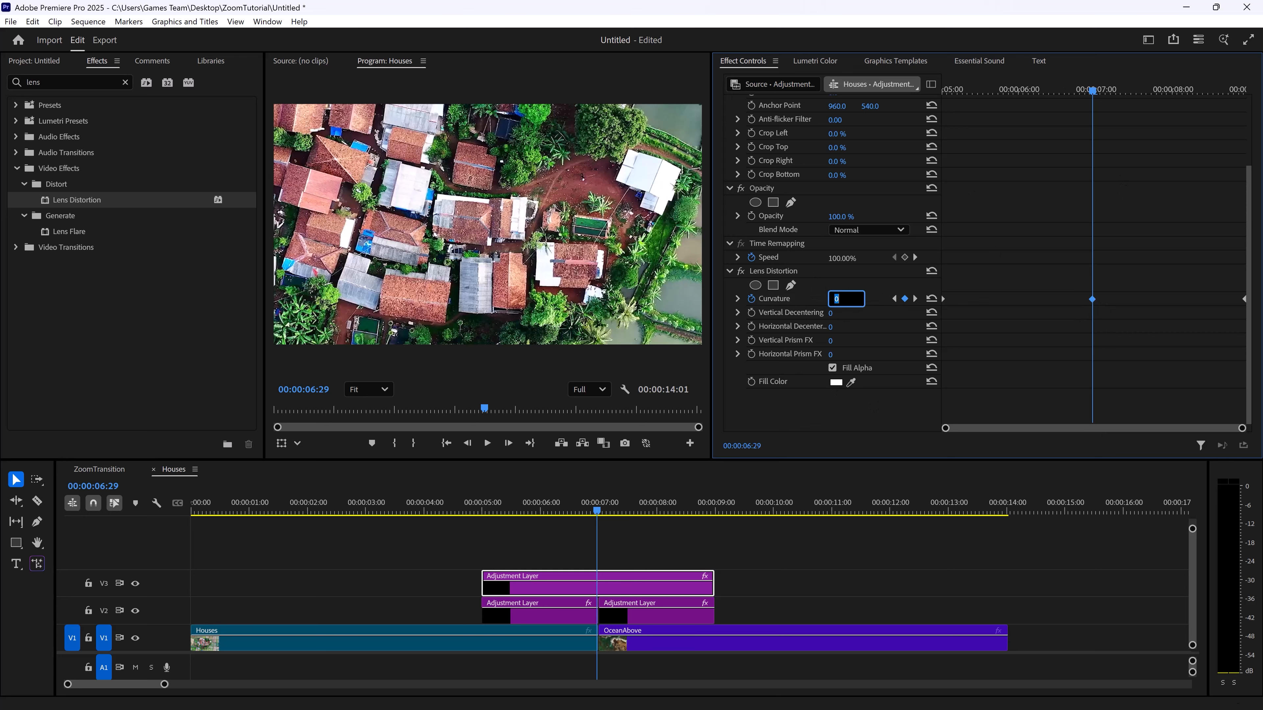
text(3)
key(Return)
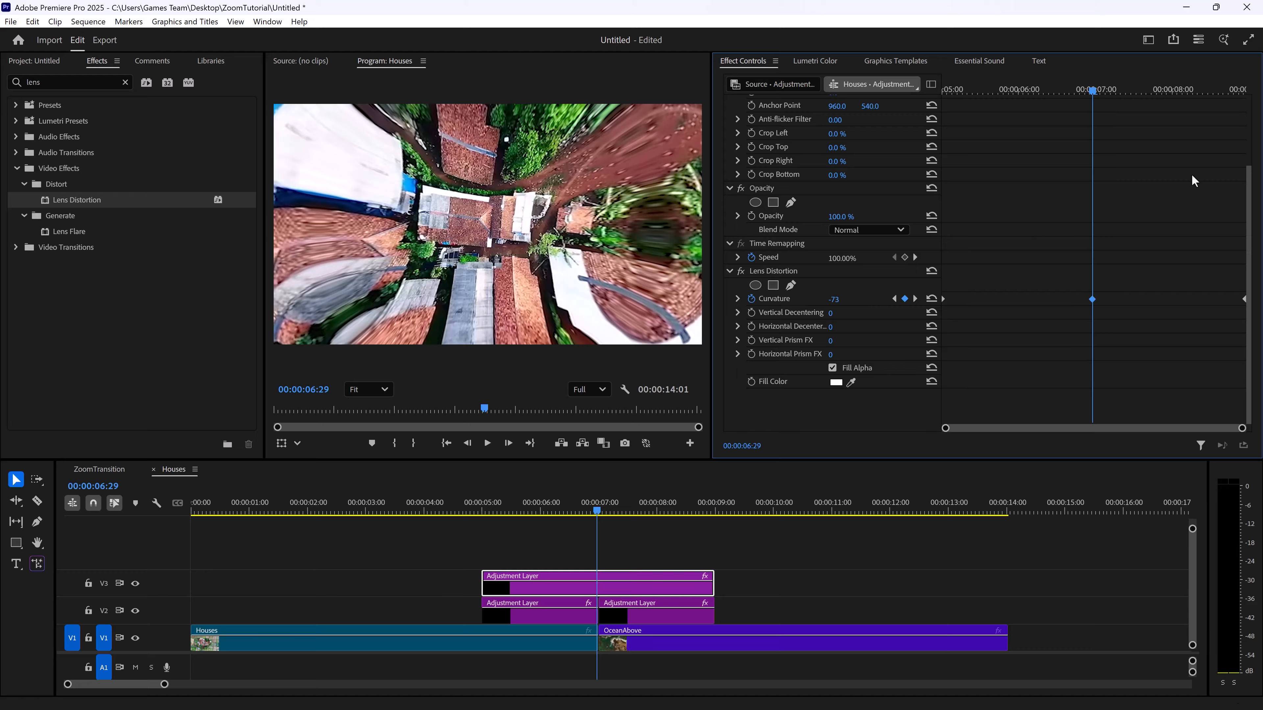
drag(1084, 92, 1144, 121)
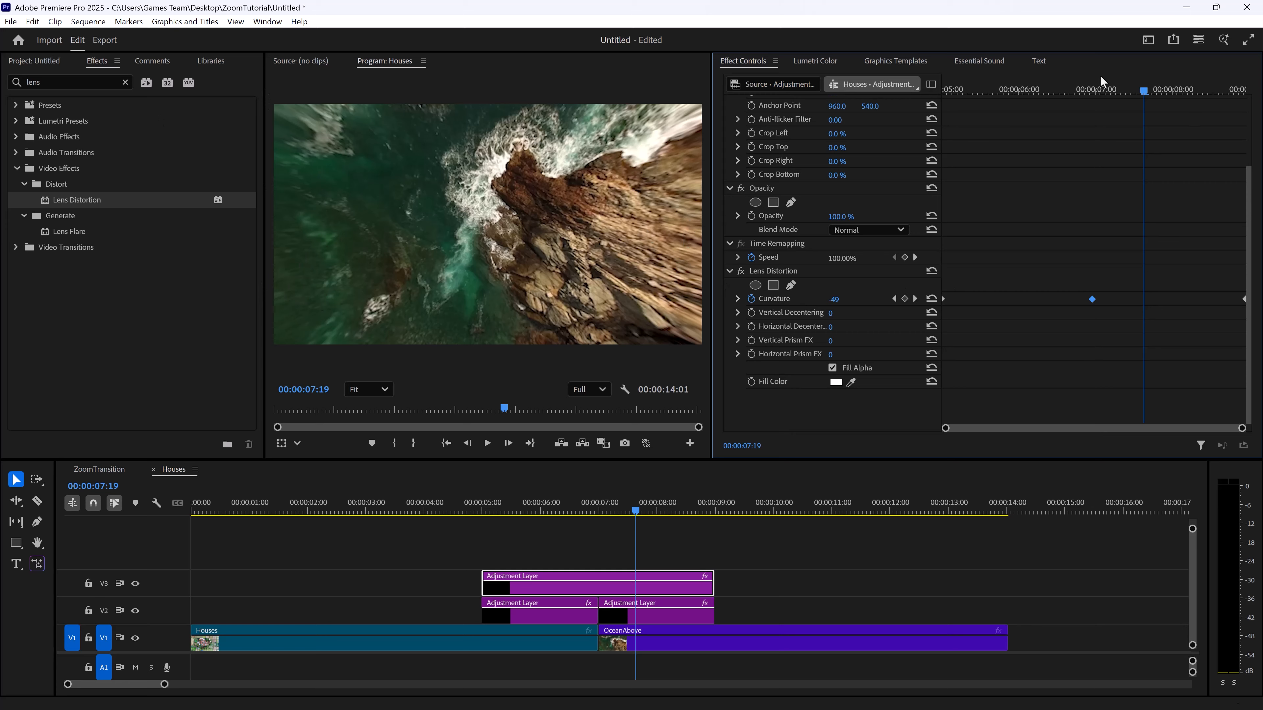
mouse_move(1098, 89)
mouse_down()
mouse_move(1041, 82)
mouse_move(1094, 80)
mouse_up()
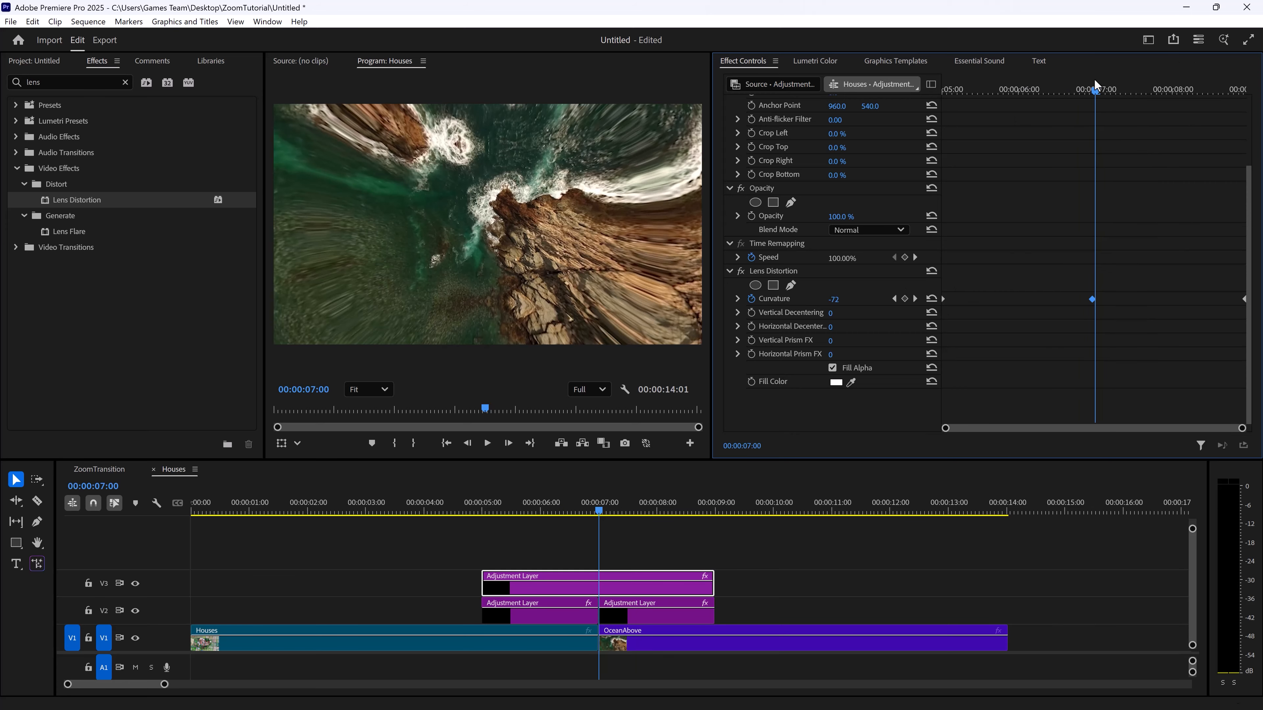
Expand the Curvature graph and apply Ease In to all three Curvature keyframes
click(737, 299)
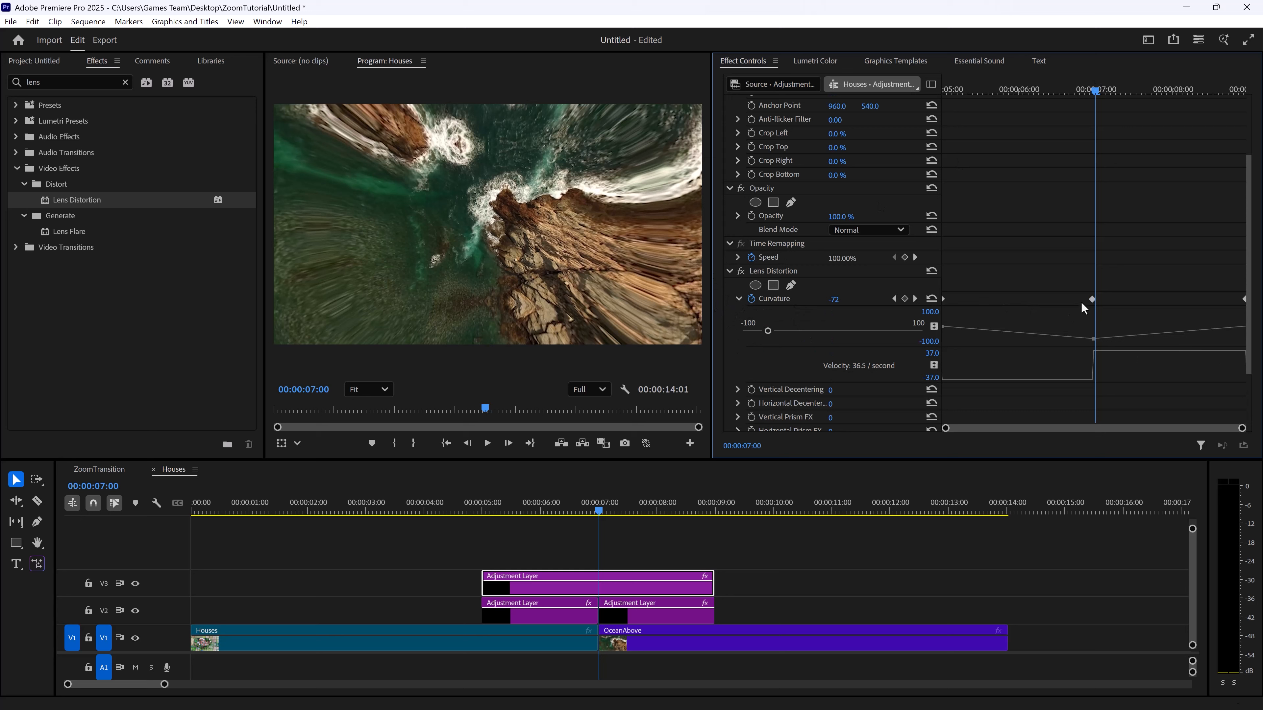
click(943, 298)
click(1091, 299)
right_click(1244, 305)
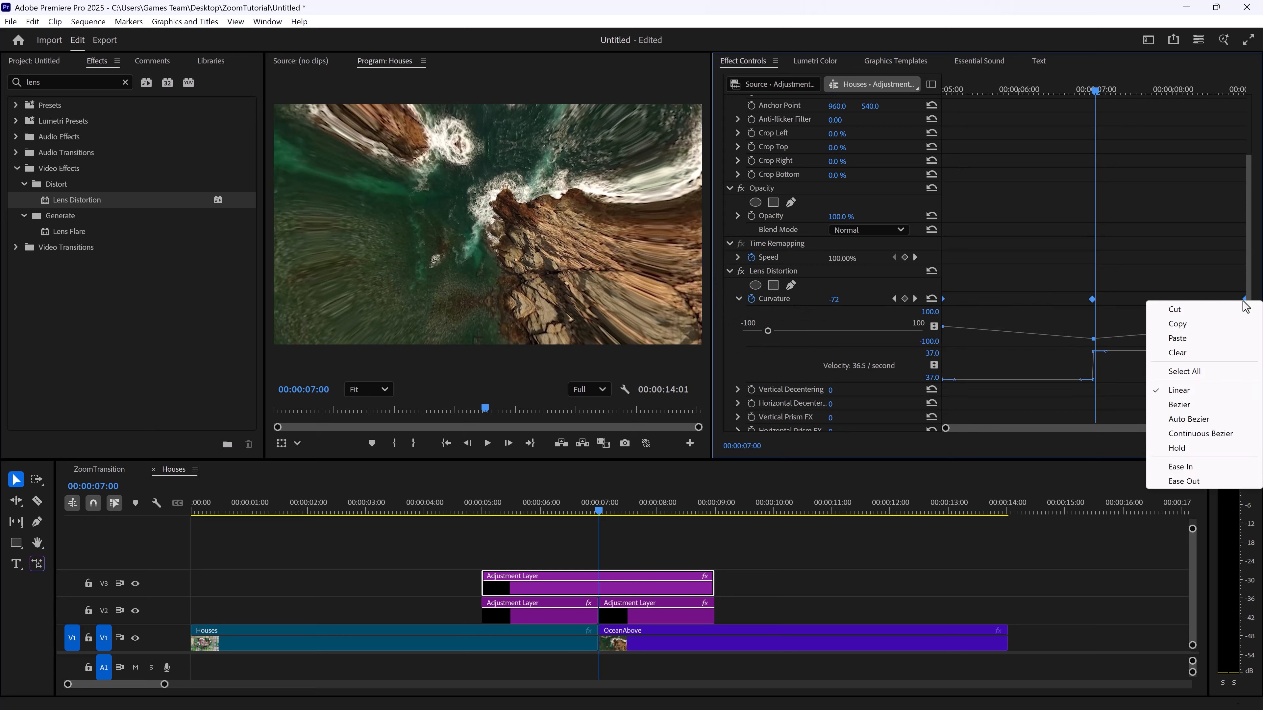
click(1205, 467)
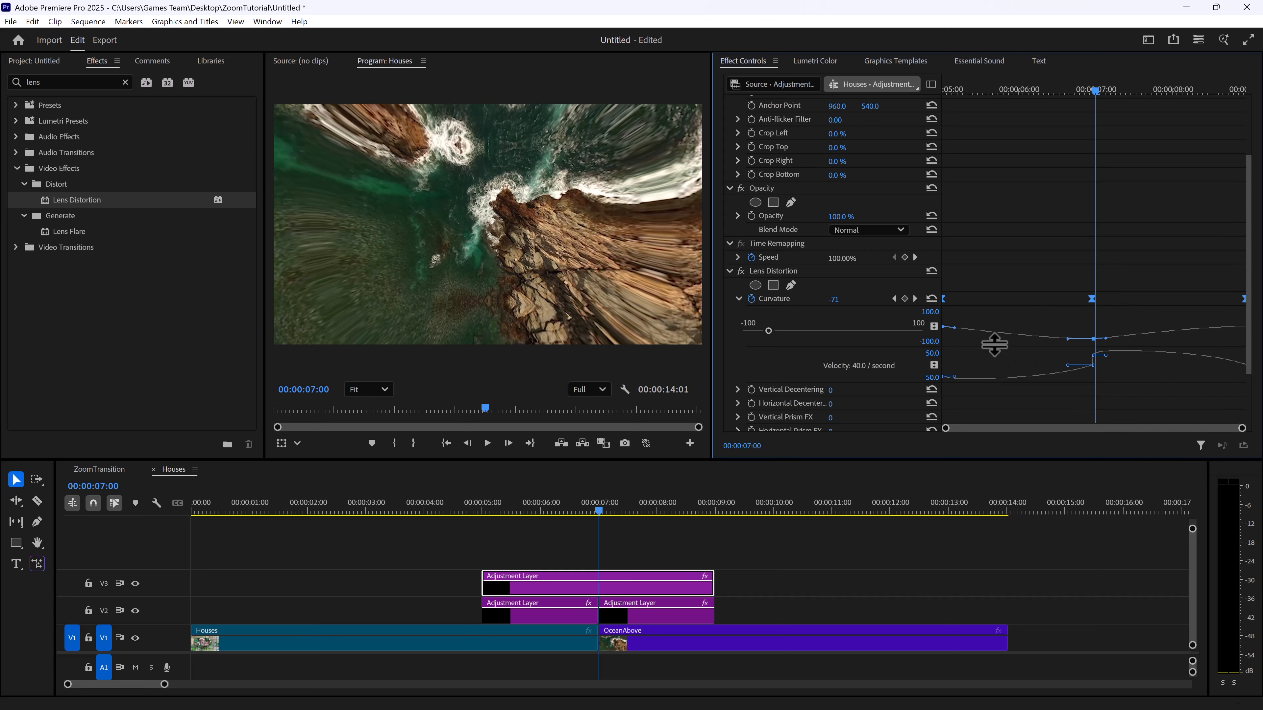
drag(953, 329, 988, 326)
key(alt+z)
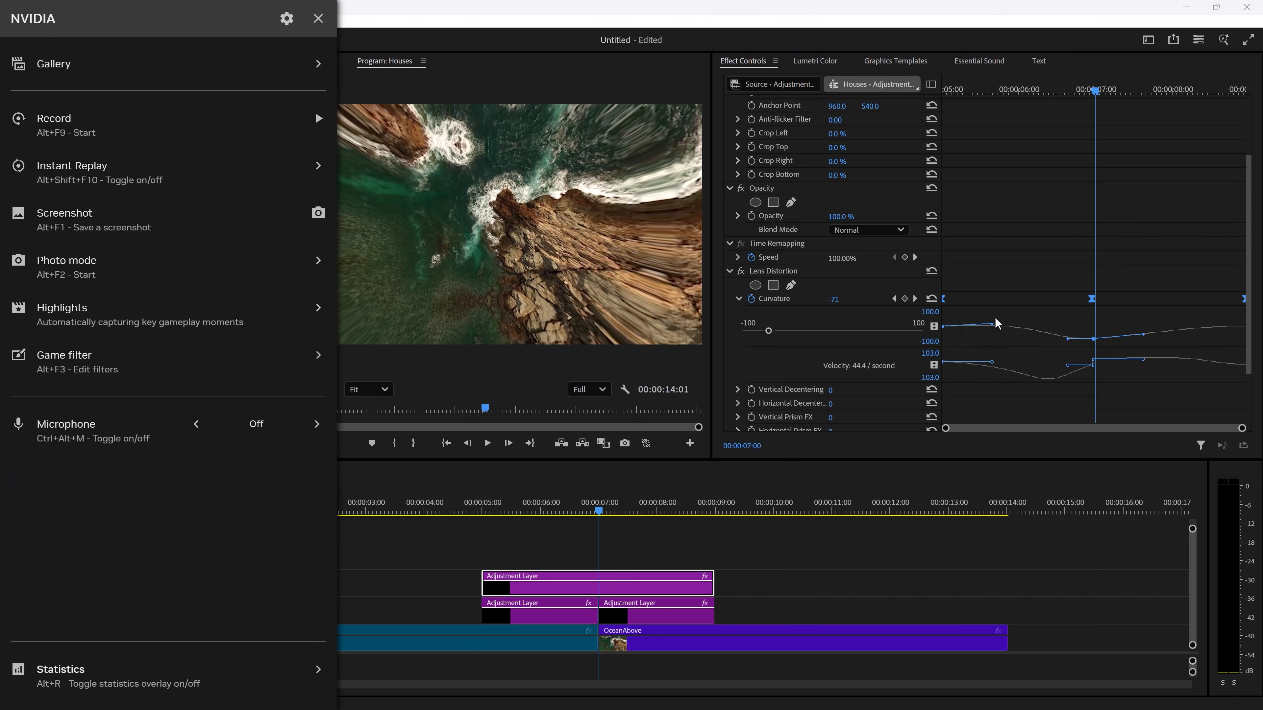
key(alt+z)
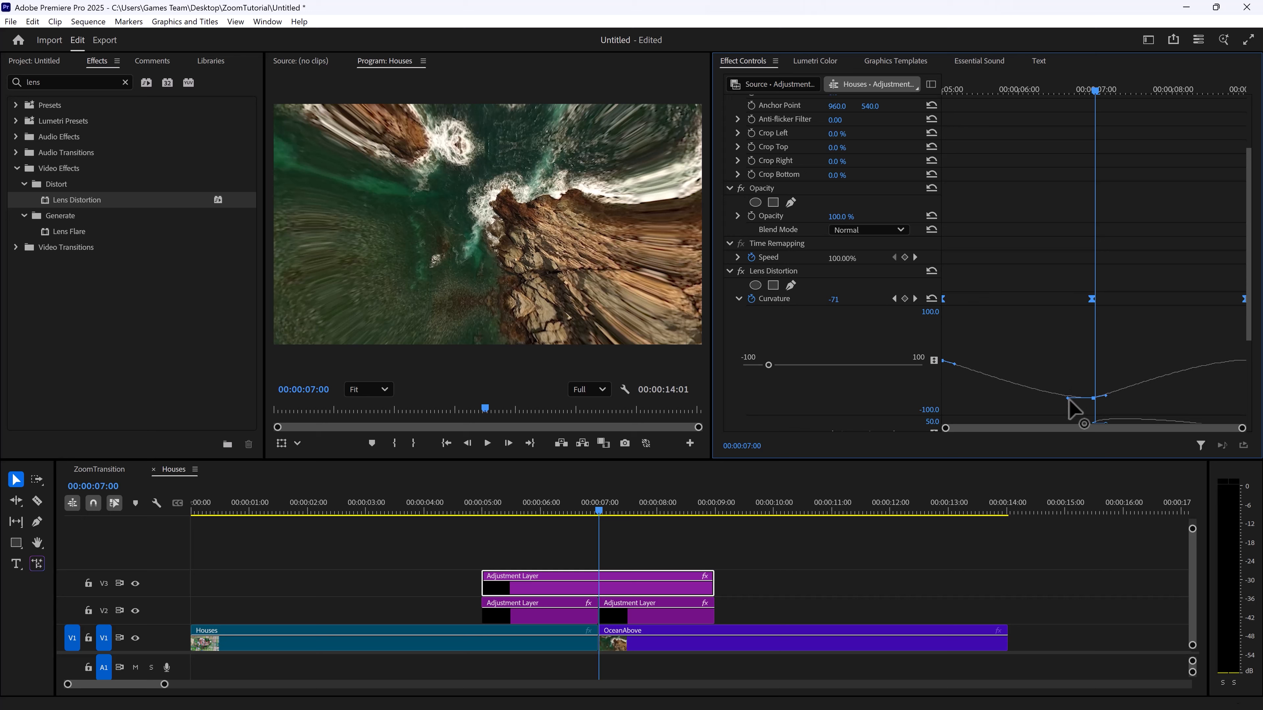
Shape the Curvature curve's starting and middle handles toward a sharp dip, and move the ending keyframe slightly inside the layer's end
drag(1067, 401, 1099, 372)
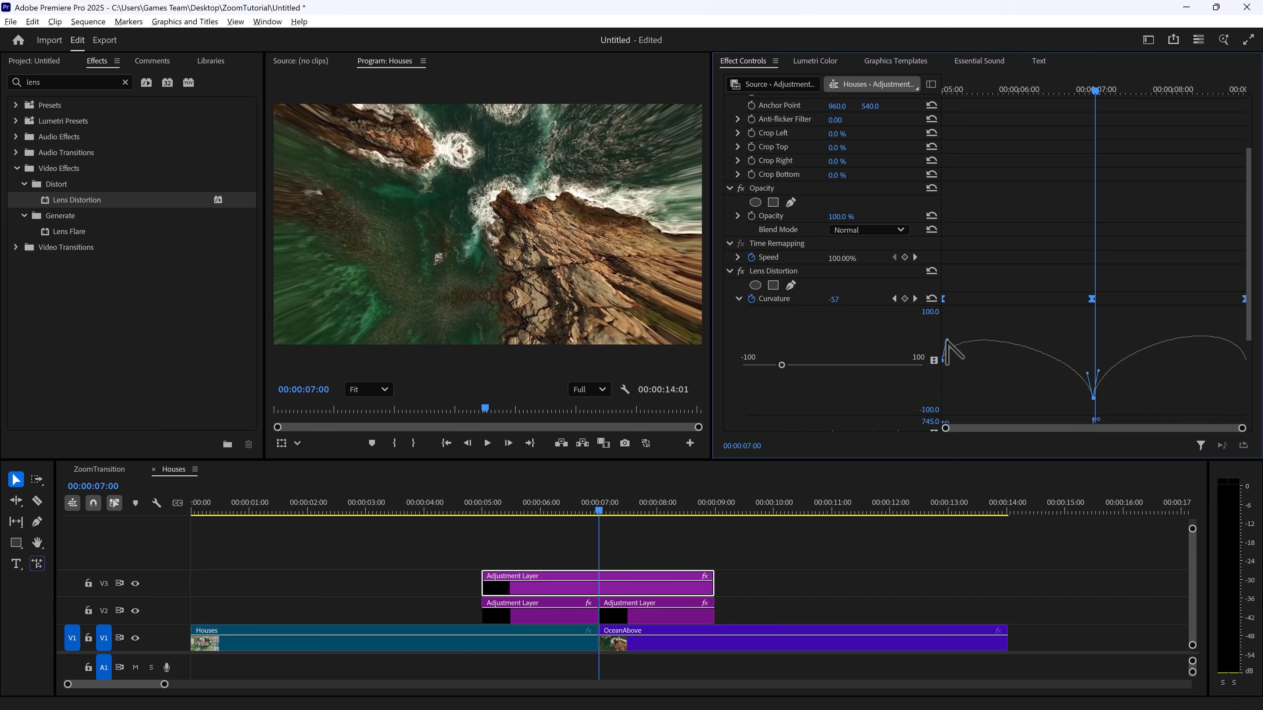
drag(947, 342, 963, 346)
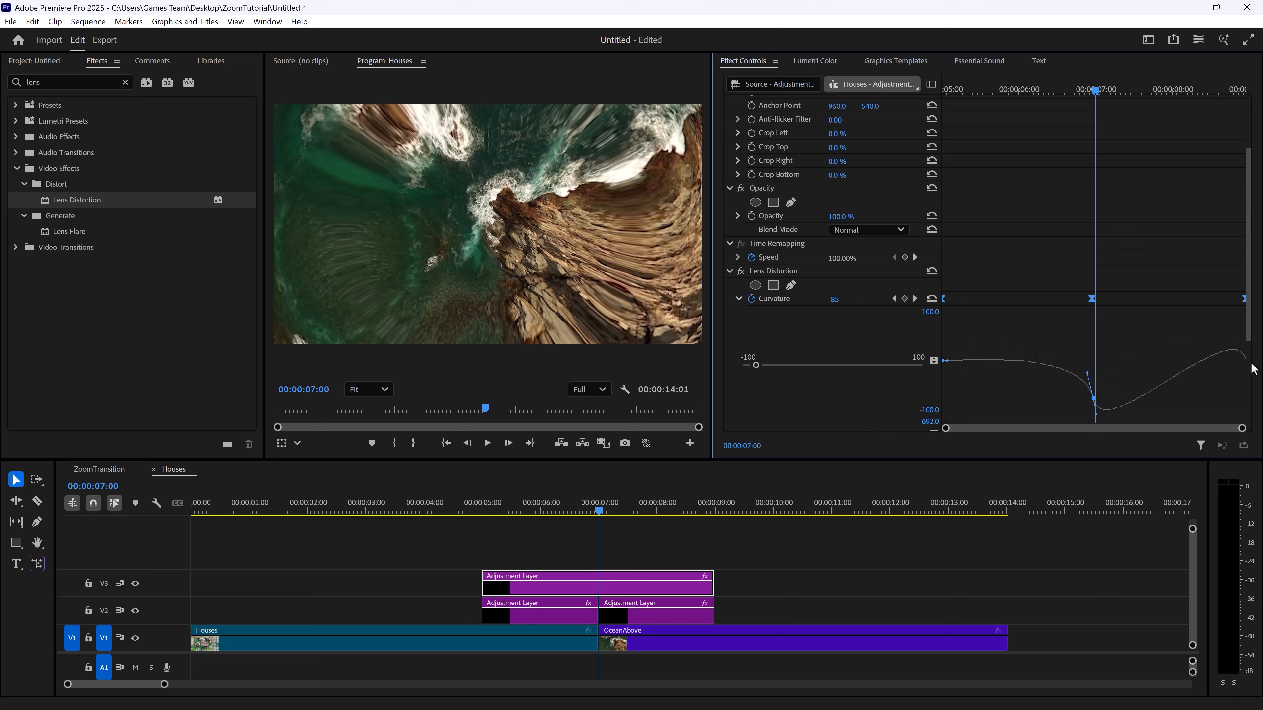
drag(1243, 299, 1234, 299)
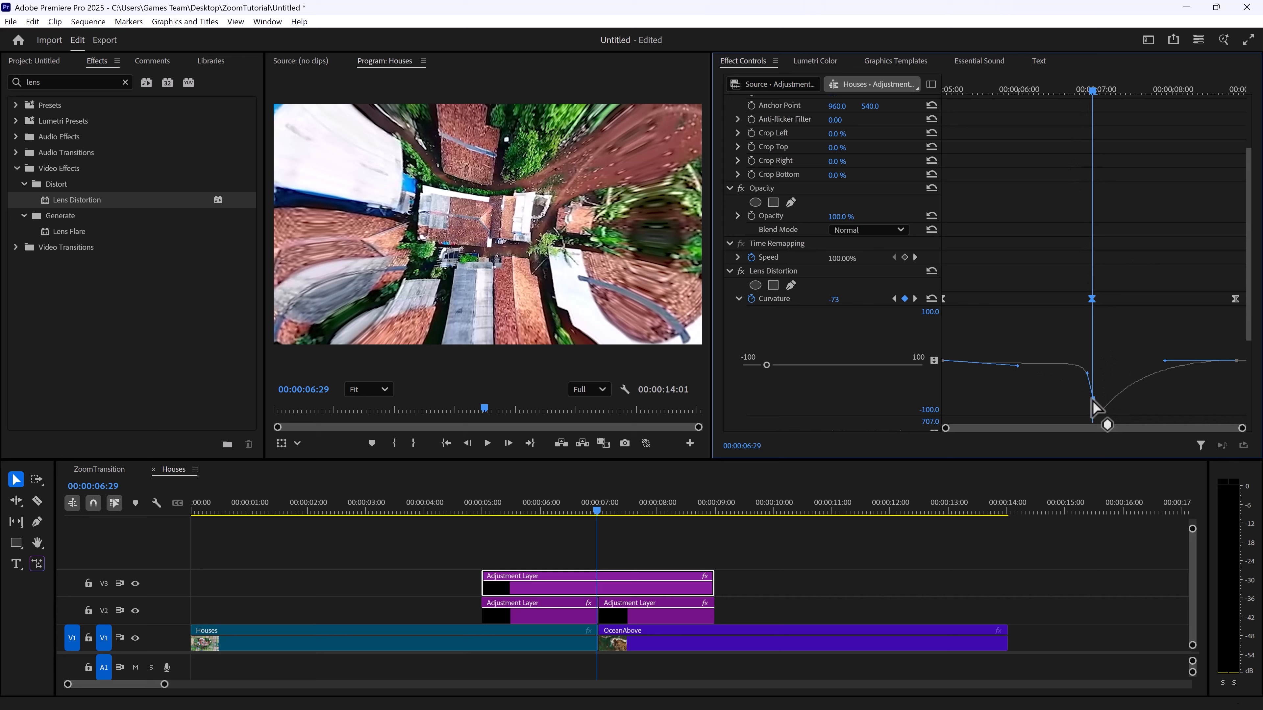
Reset the middle Curvature keyframe's handles by applying both Ease In and Ease Out to it
right_click(1093, 402)
right_click(1092, 299)
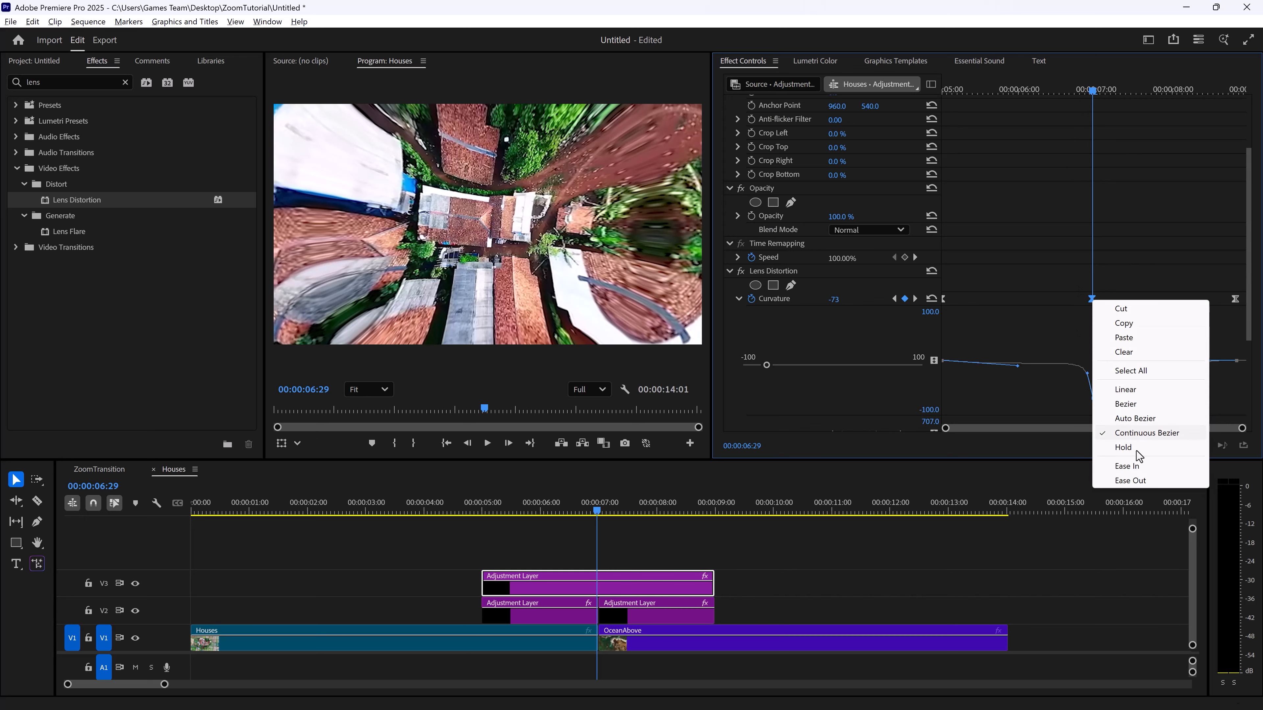
click(1140, 464)
drag(1067, 398, 1087, 376)
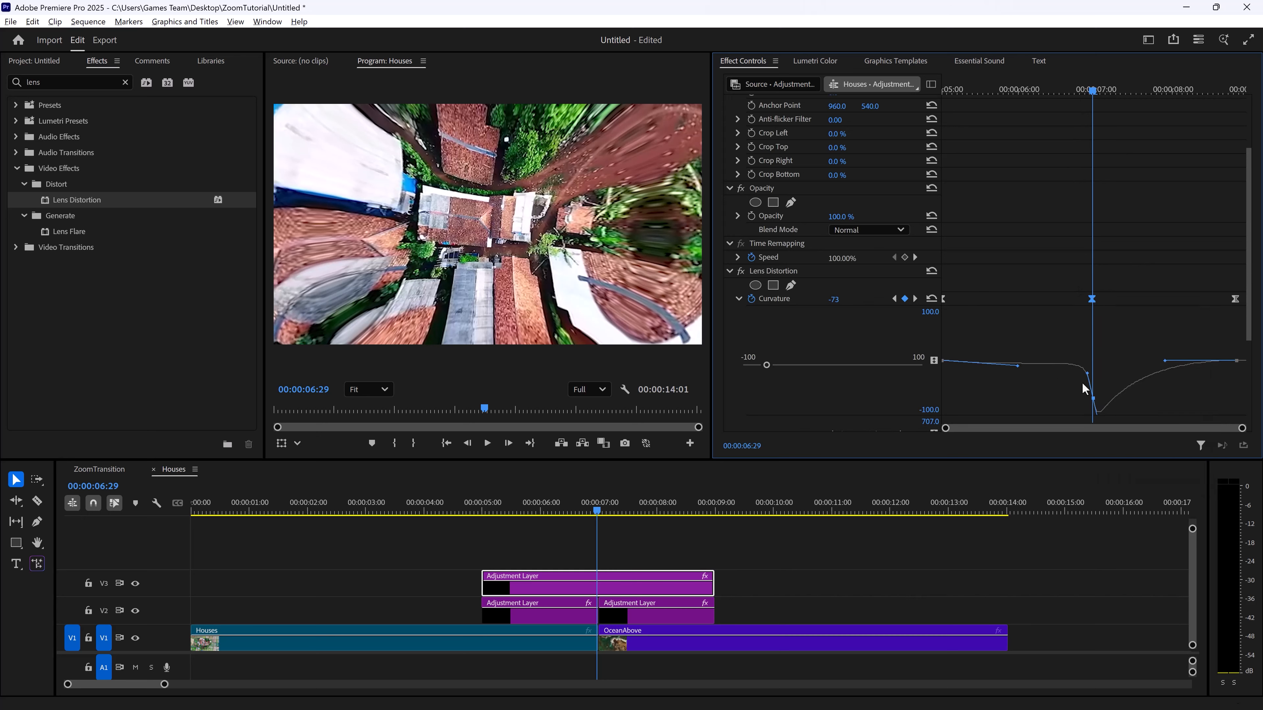
right_click(1092, 299)
click(1139, 464)
right_click(1091, 300)
click(1125, 476)
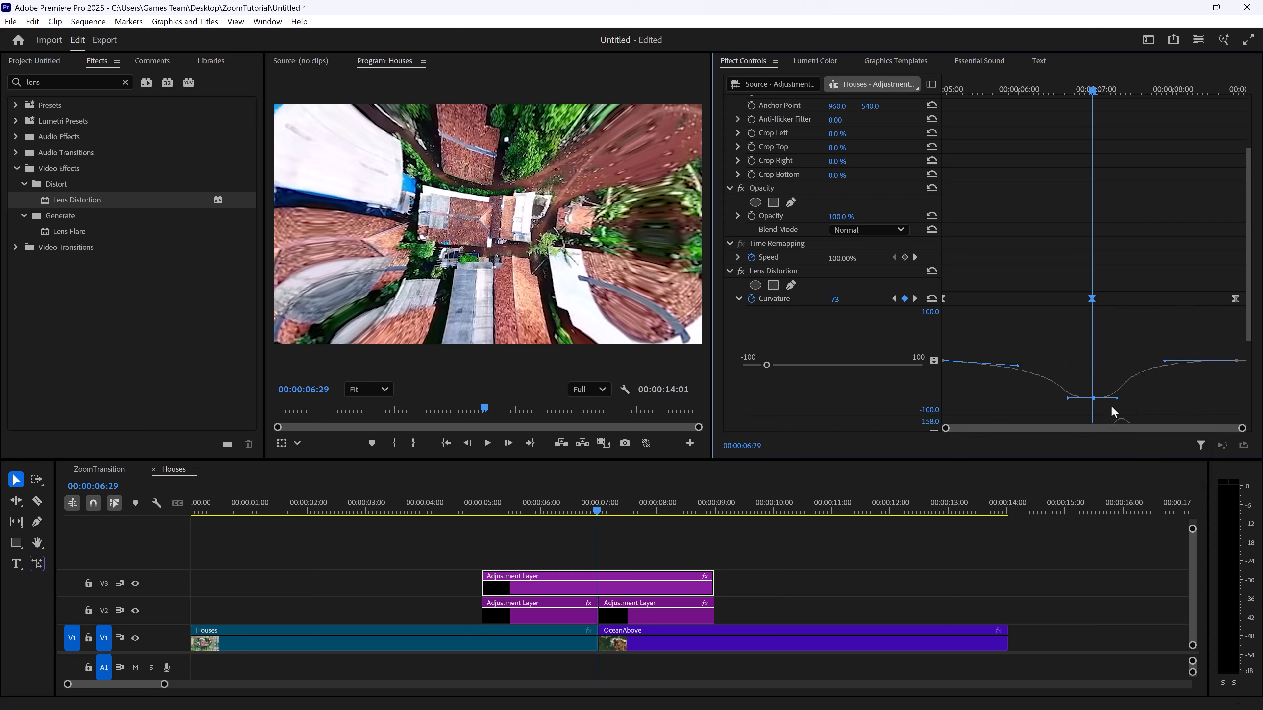
Flatten the starting handle, steepen both middle-keyframe handles into a sharp symmetric Curvature dip, and play back the transition
drag(1017, 367, 1099, 377)
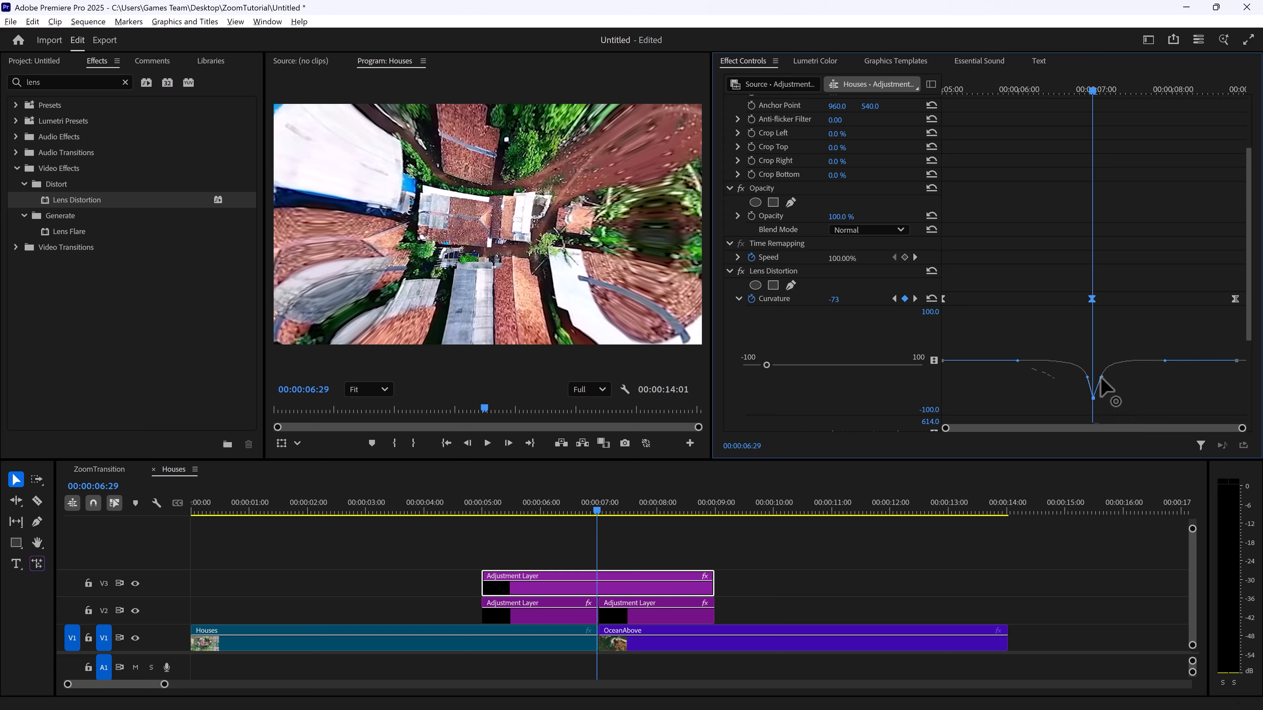
drag(1098, 377, 1103, 379)
drag(1075, 91, 1017, 84)
key(space)
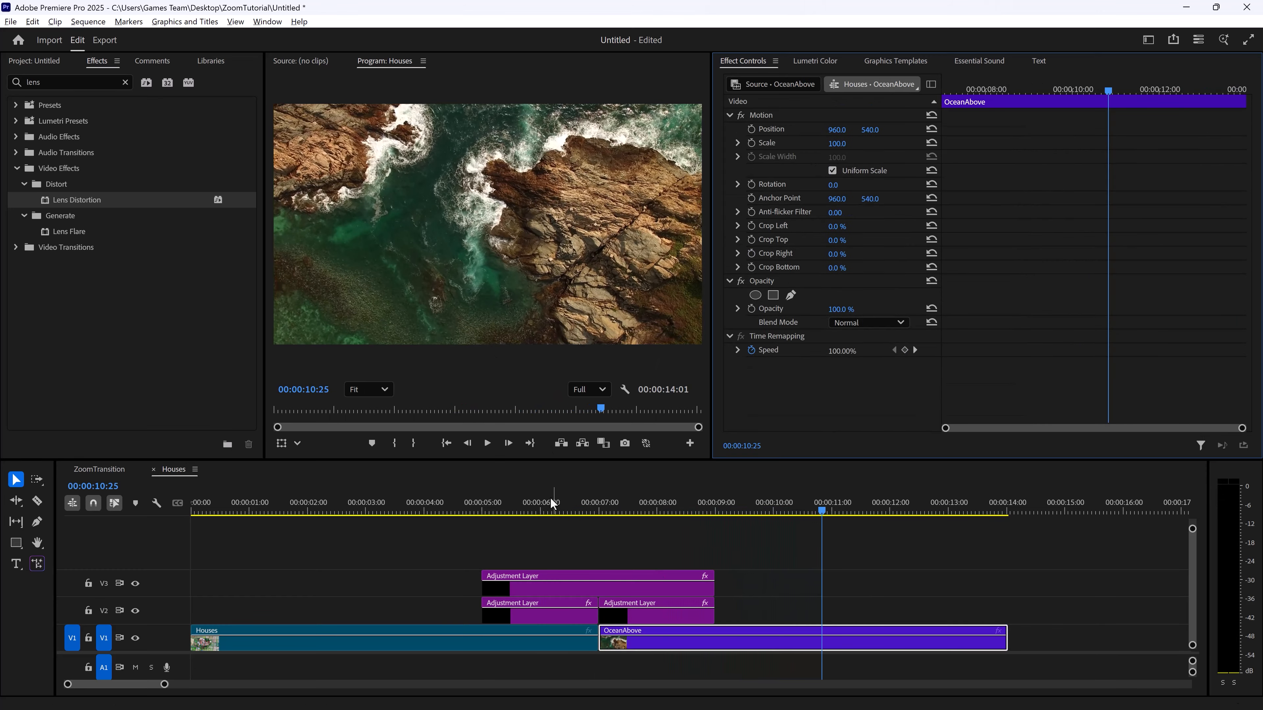
Disable Use Composition's Shutter Angle in the first V2 adjustment layer's Transform effect, set Shutter Angle to 360, and preview the motion blur
click(496, 510)
click(547, 511)
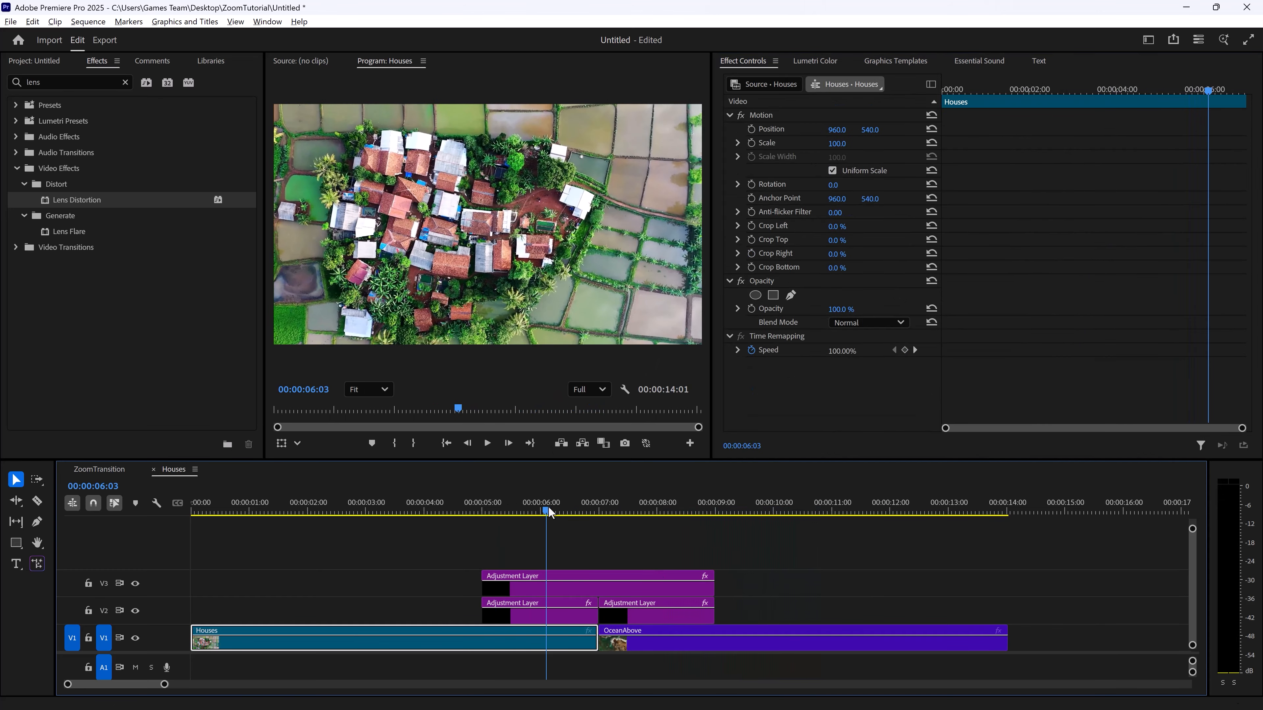
click(527, 616)
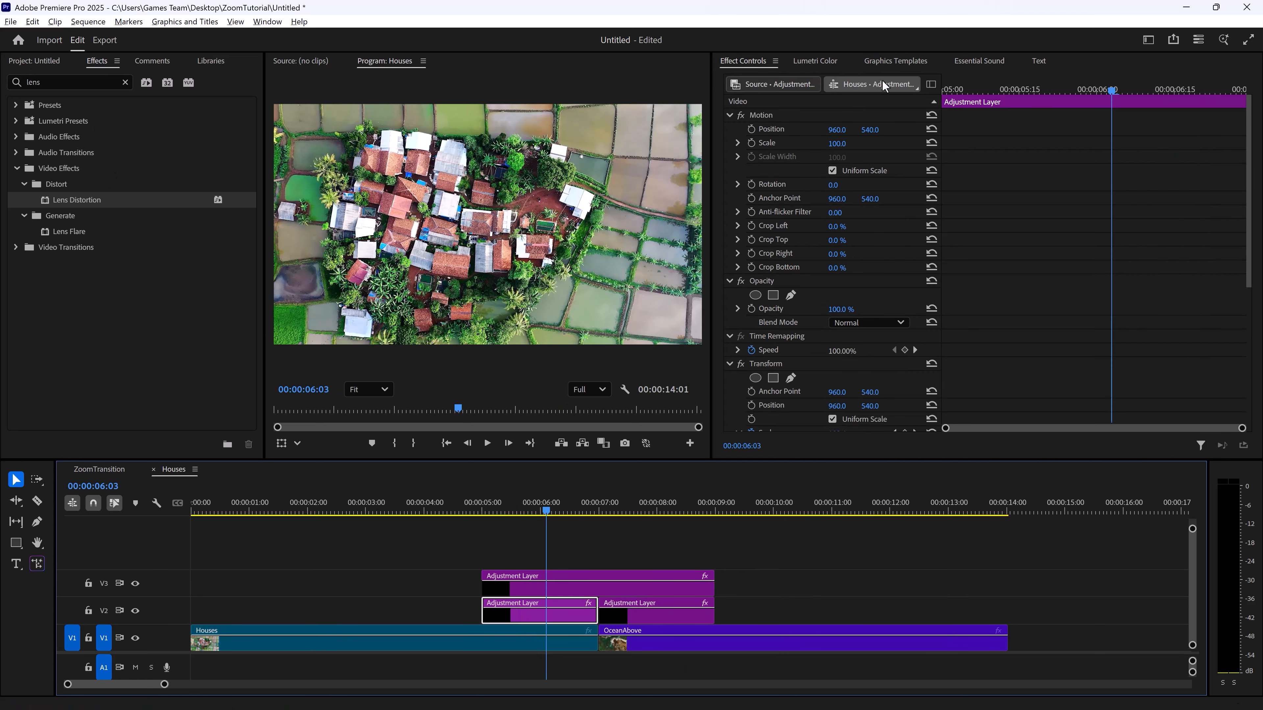
scroll(807, 375, down, 10)
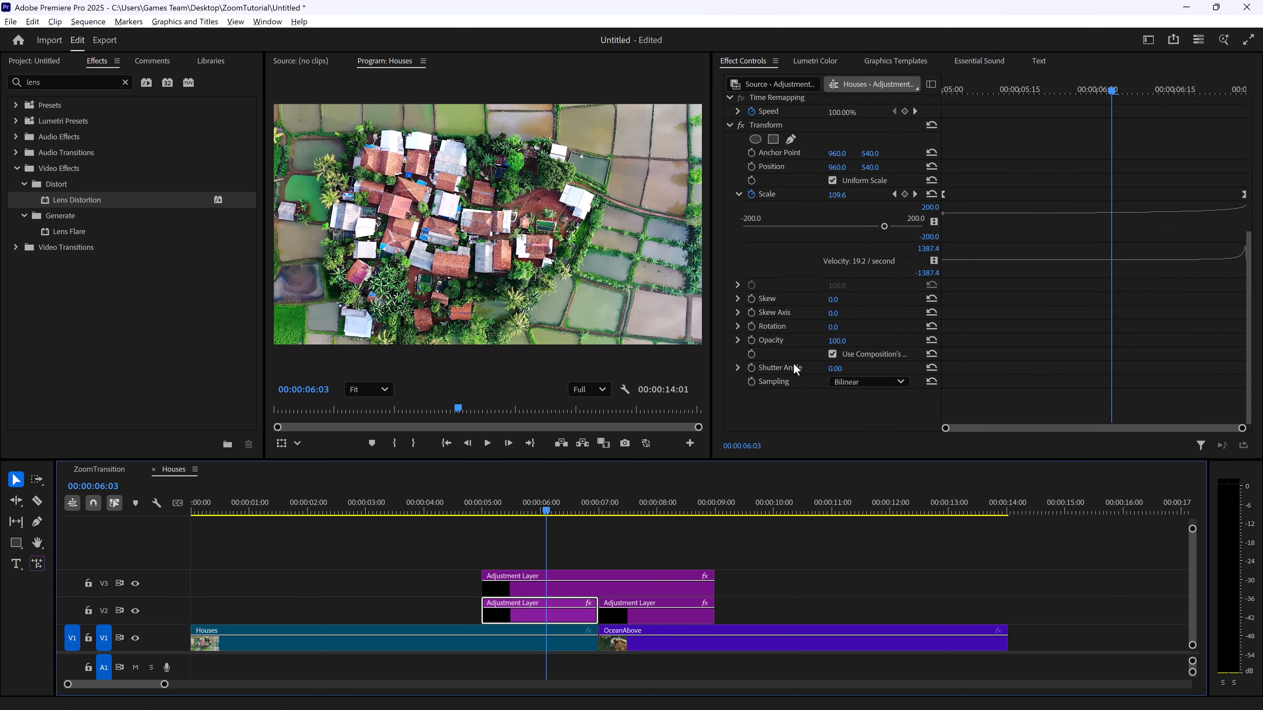
click(832, 354)
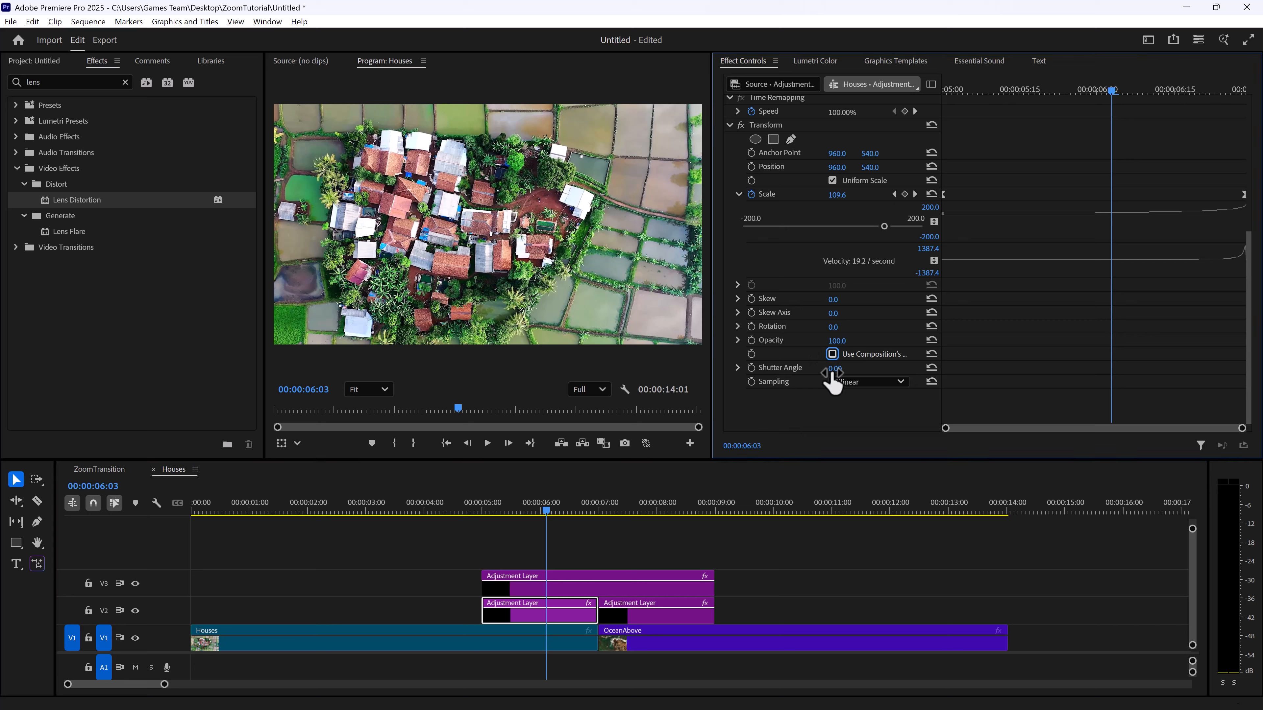
drag(833, 371, 854, 371)
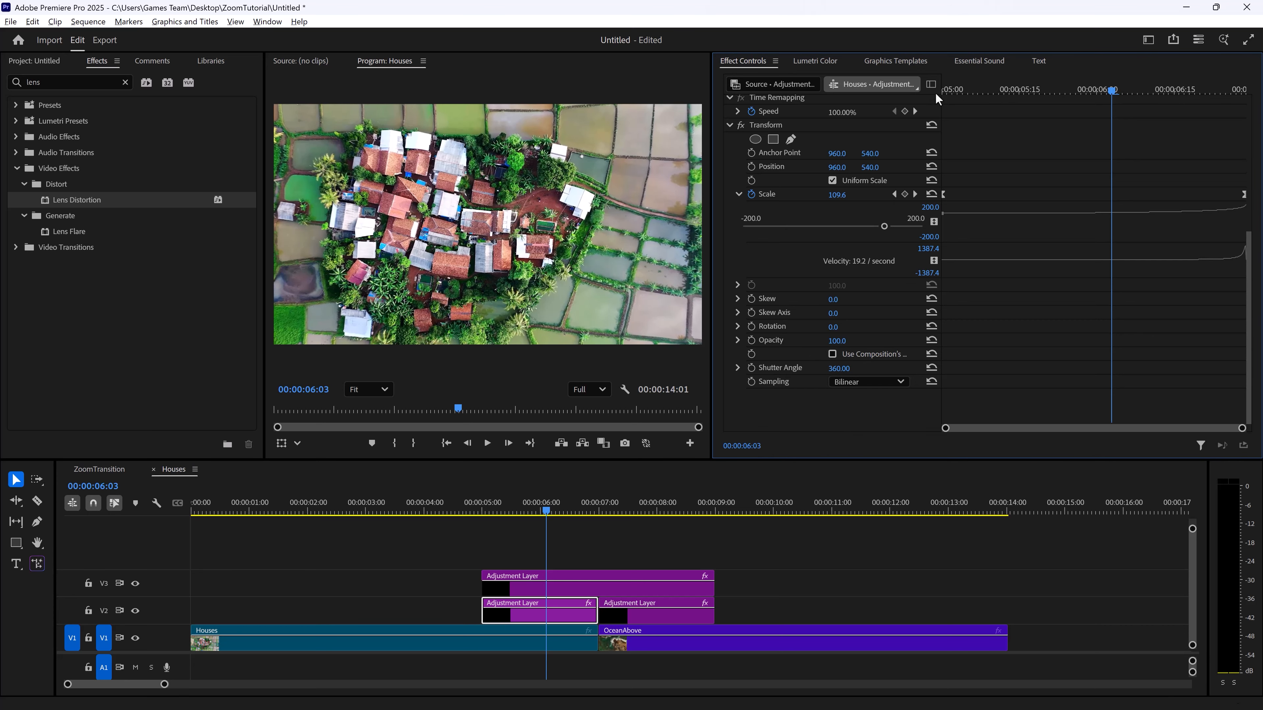
key(space)
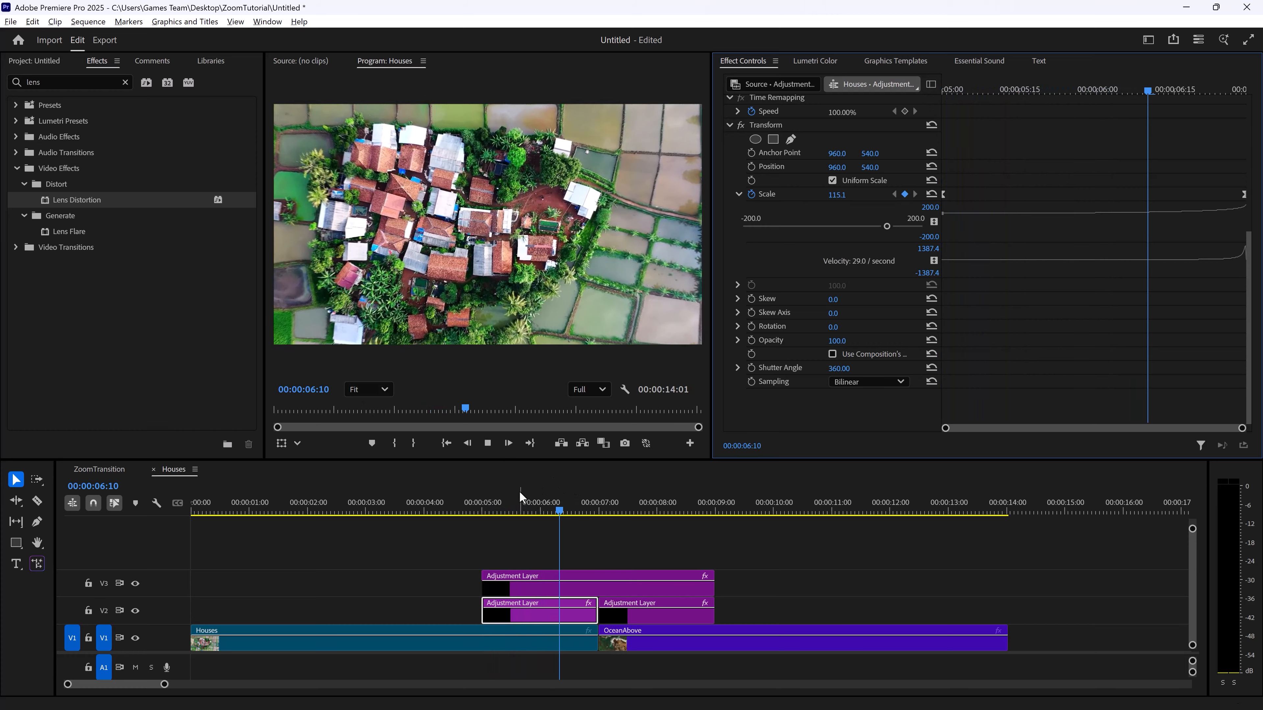
key(space)
Disable Use Composition's Shutter Angle in the second V2 adjustment layer's Transform effect and set its Shutter Angle to 360
click(644, 608)
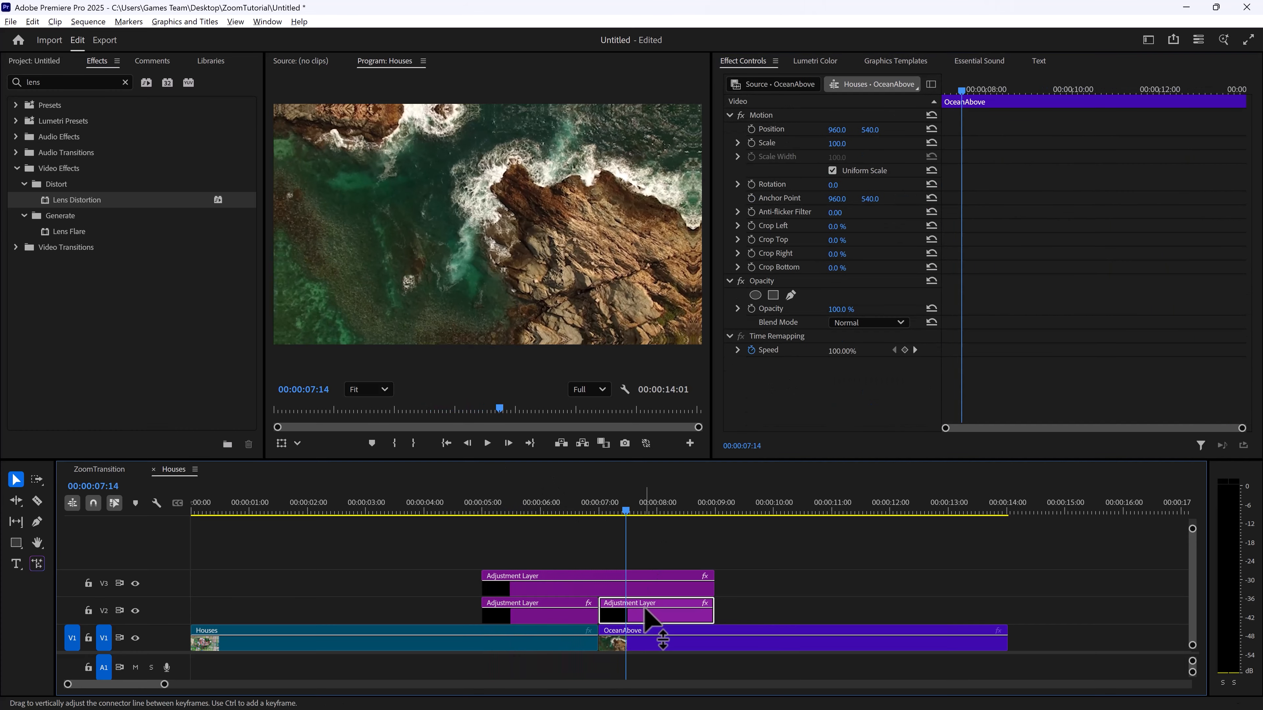
scroll(823, 397, down, 10)
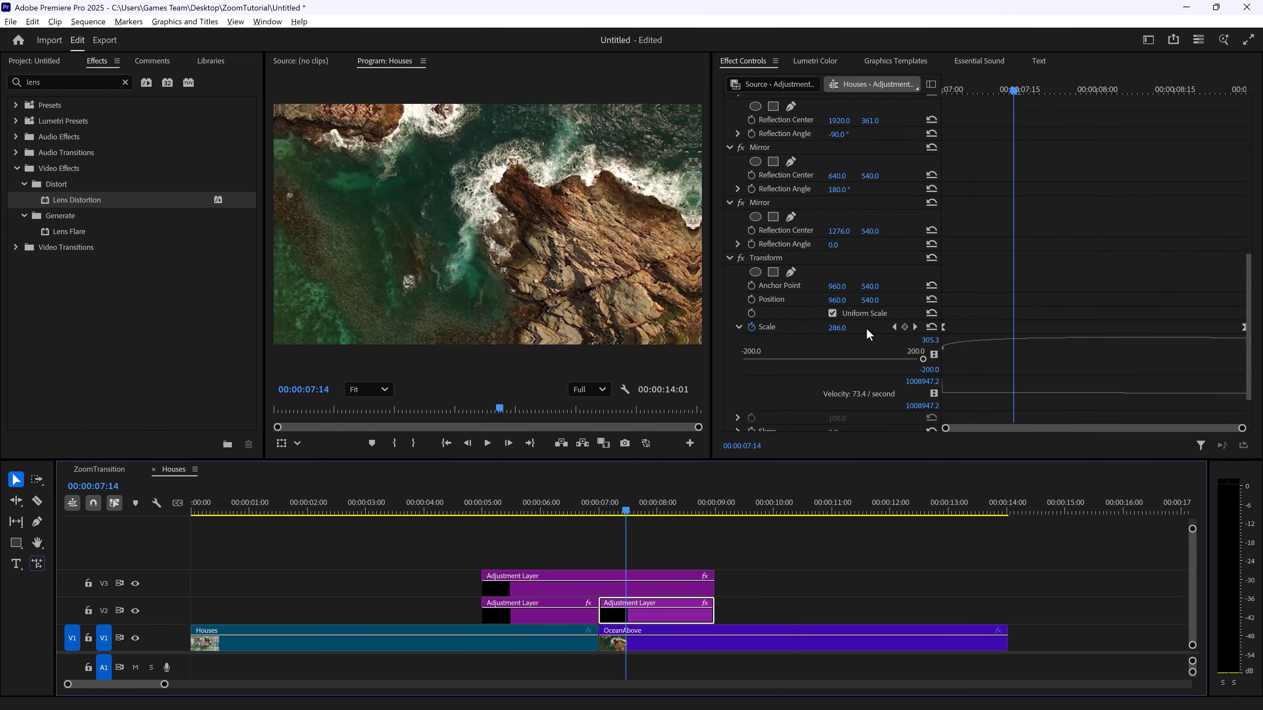
scroll(870, 383, down, 3)
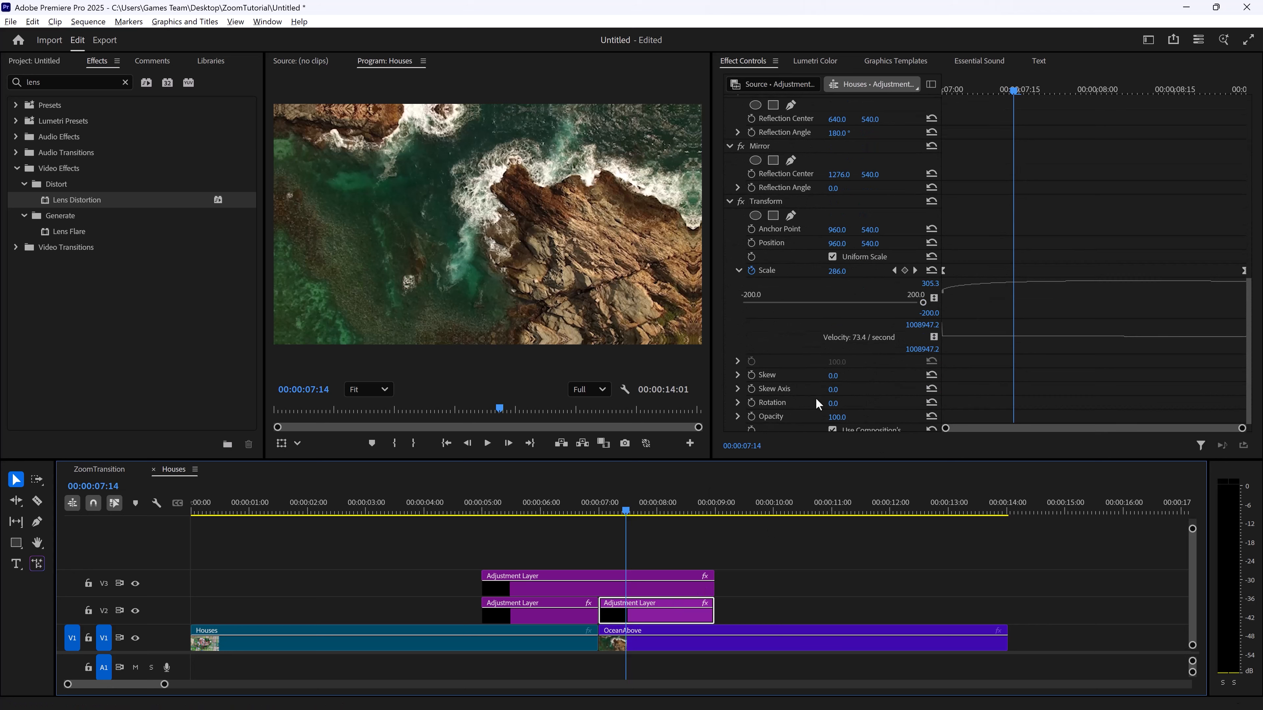
click(1244, 307)
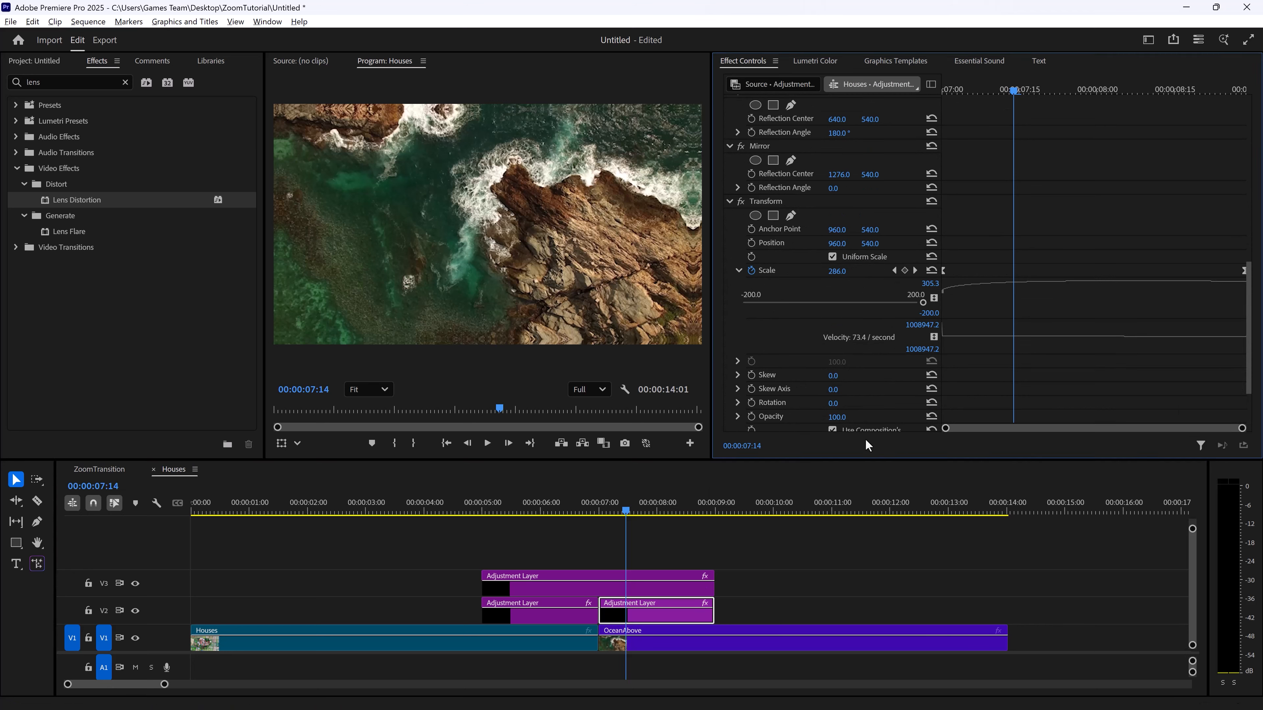
scroll(864, 422, down, 4)
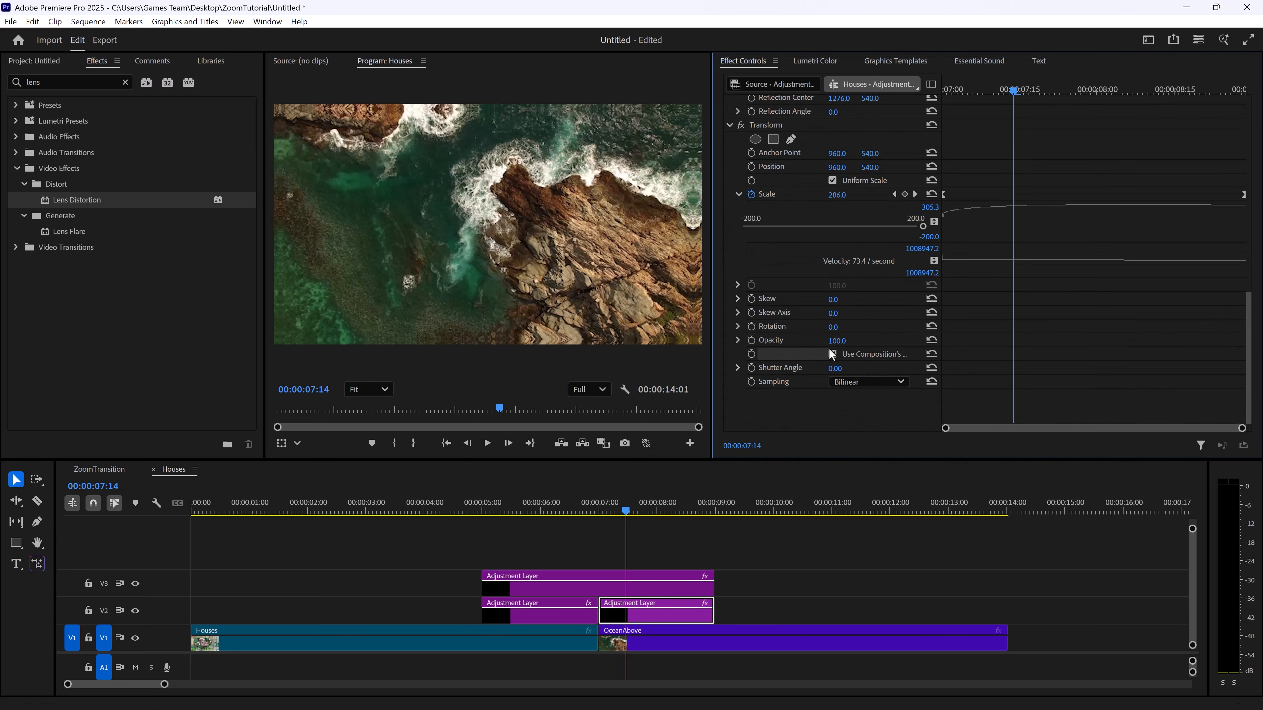
click(833, 354)
drag(835, 369, 986, 369)
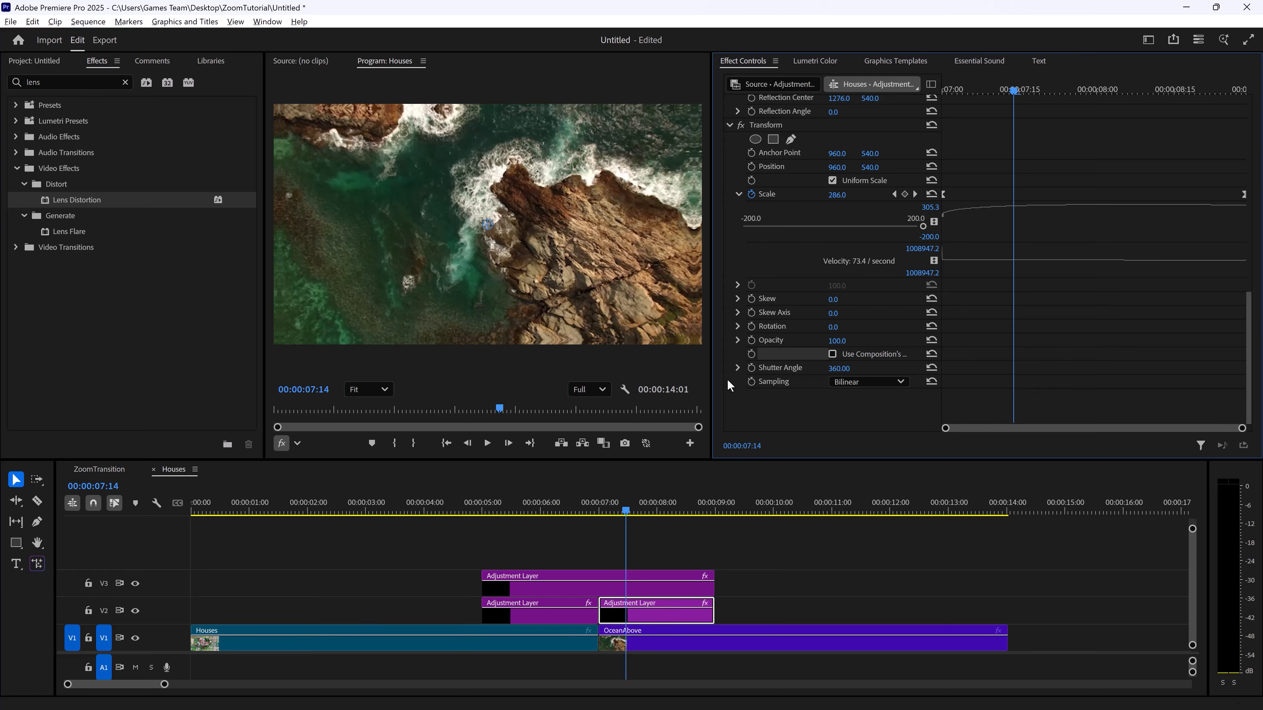
Play back the zoom transition from just before the adjustment layers to check the motion blur on both sides of the cut
drag(620, 509, 541, 511)
key(space)
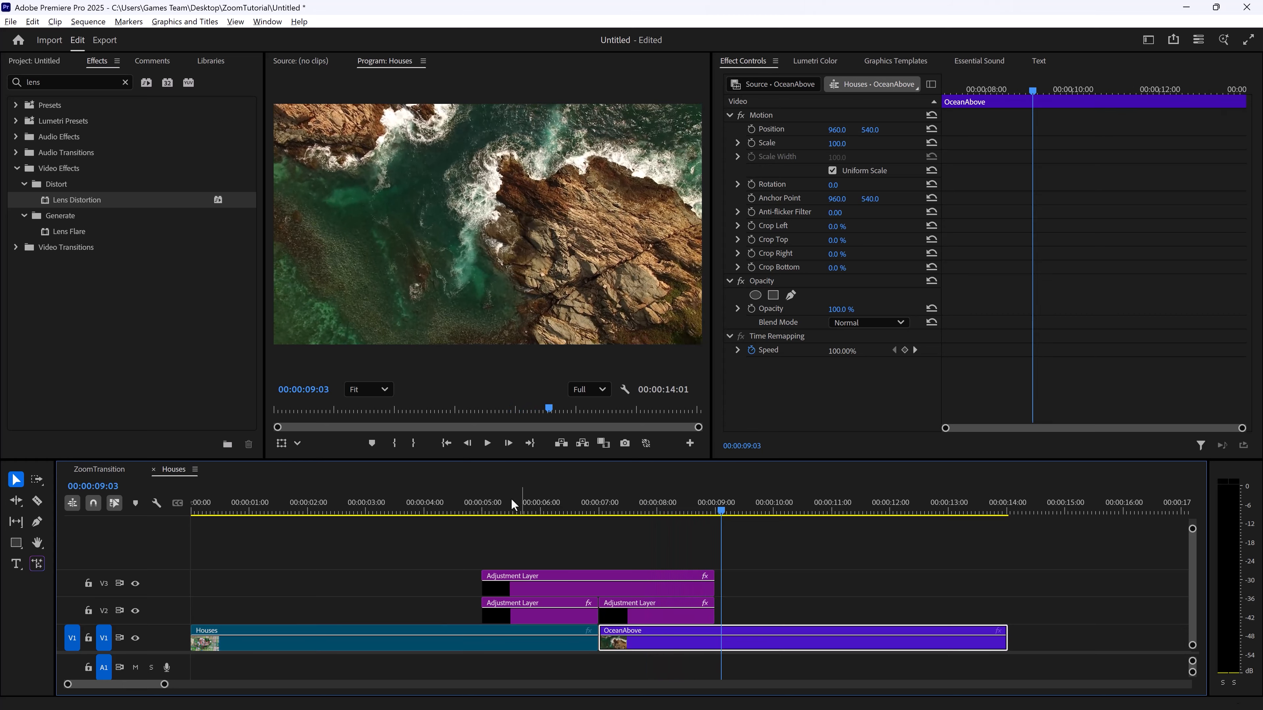
click(453, 502)
key(space)
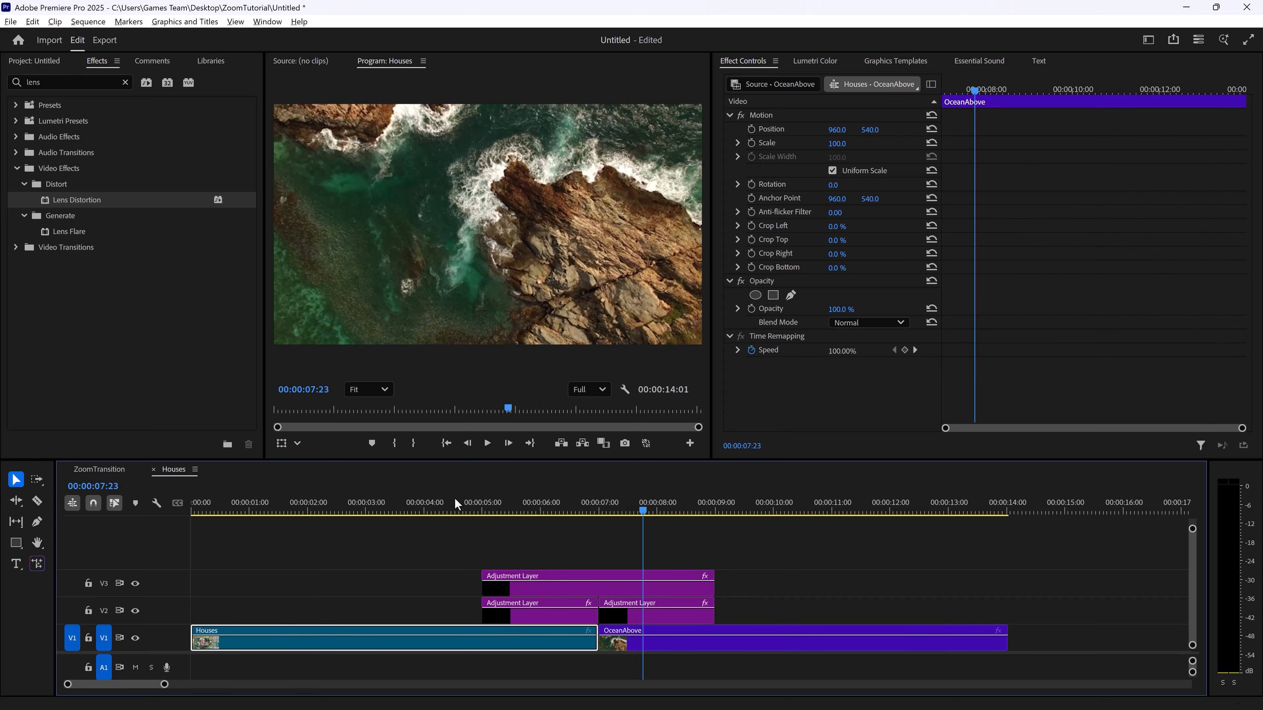
key(space)
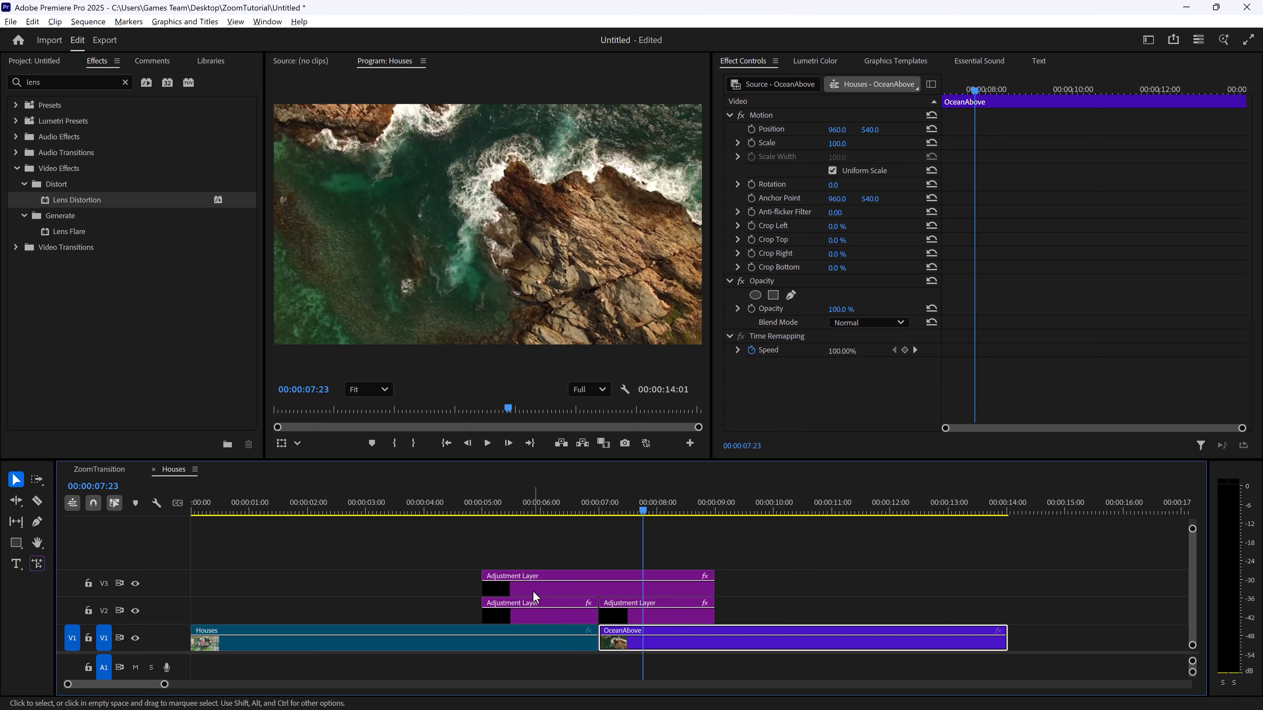
Review the effects applied to the V3 adjustment layer and to both V2 adjustment layers
click(534, 590)
click(511, 614)
click(672, 613)
click(592, 579)
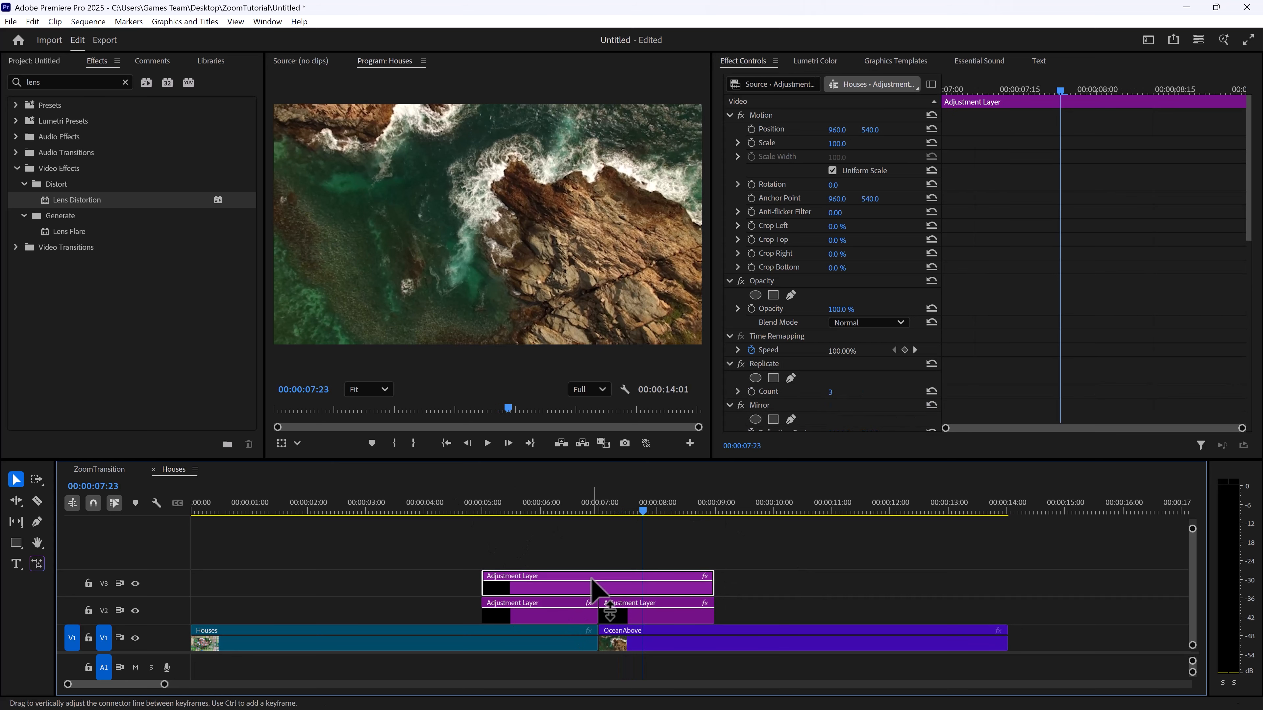
click(562, 608)
click(675, 611)
click(599, 578)
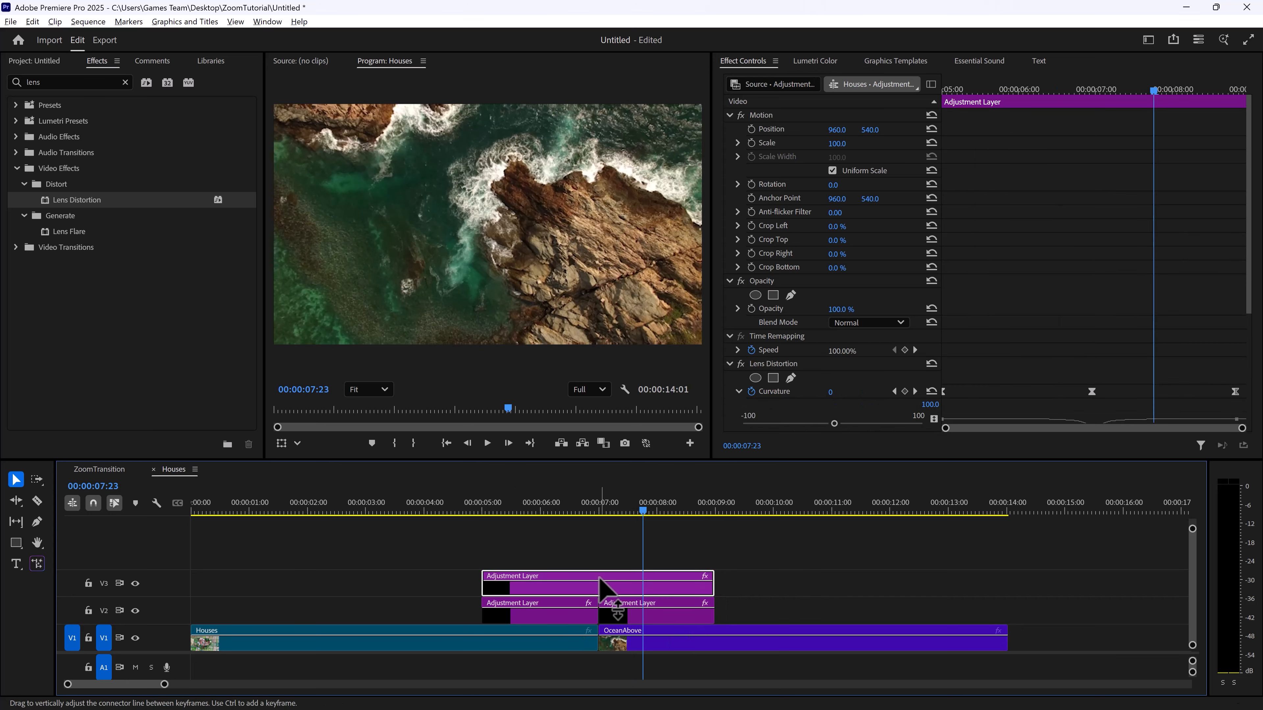
Scrub across the cut between Houses and OceanAbove, and play the complete transition from shortly before the adjustment layers
click(589, 511)
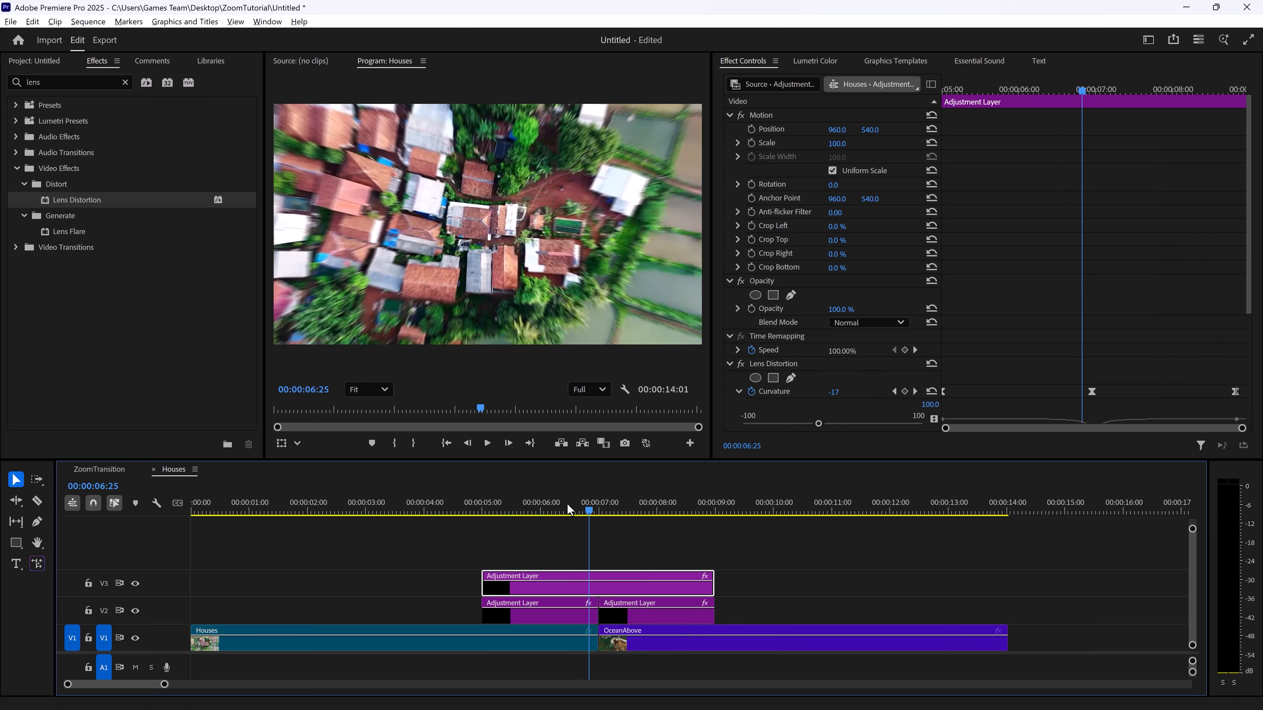
drag(587, 510, 649, 531)
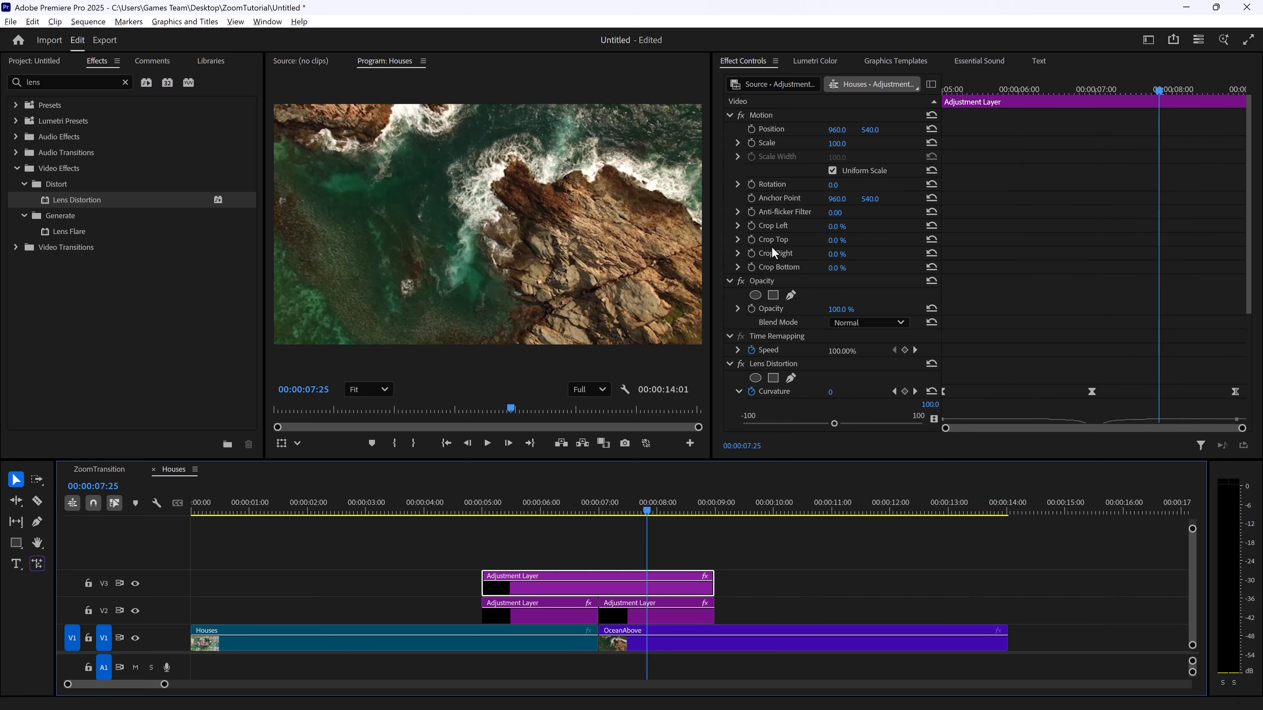
click(453, 503)
key(space)
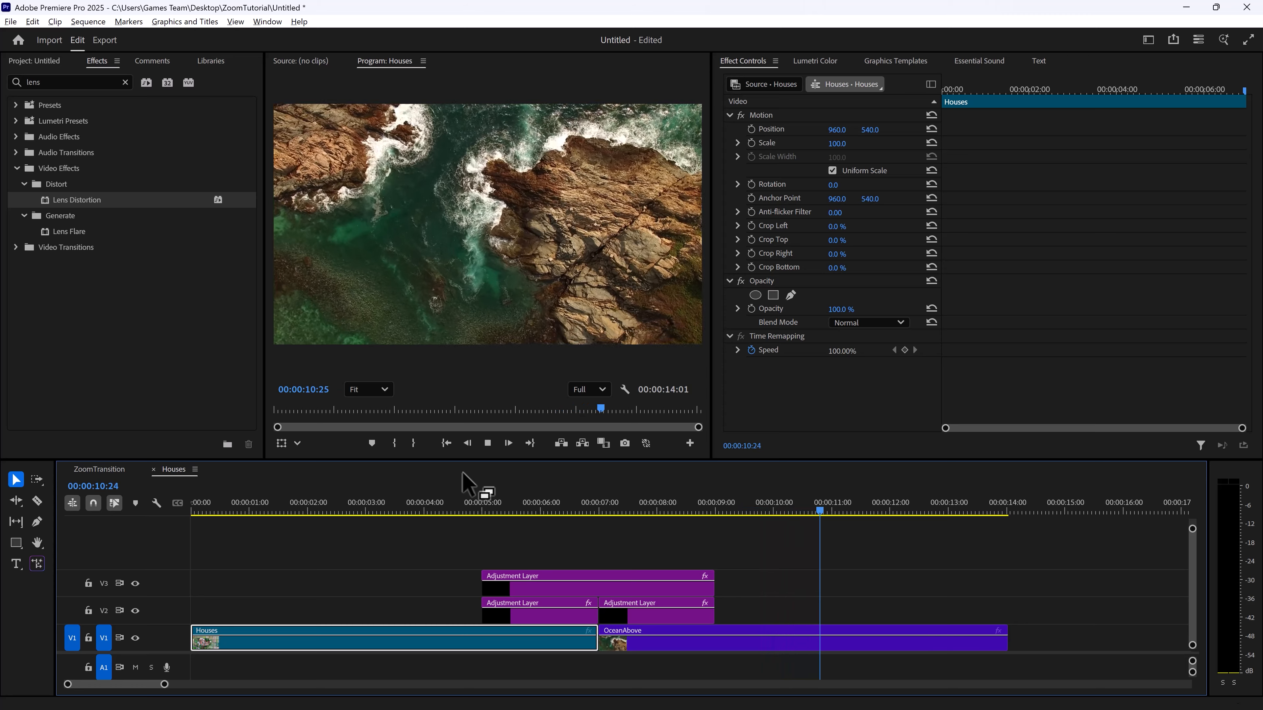
key(space)
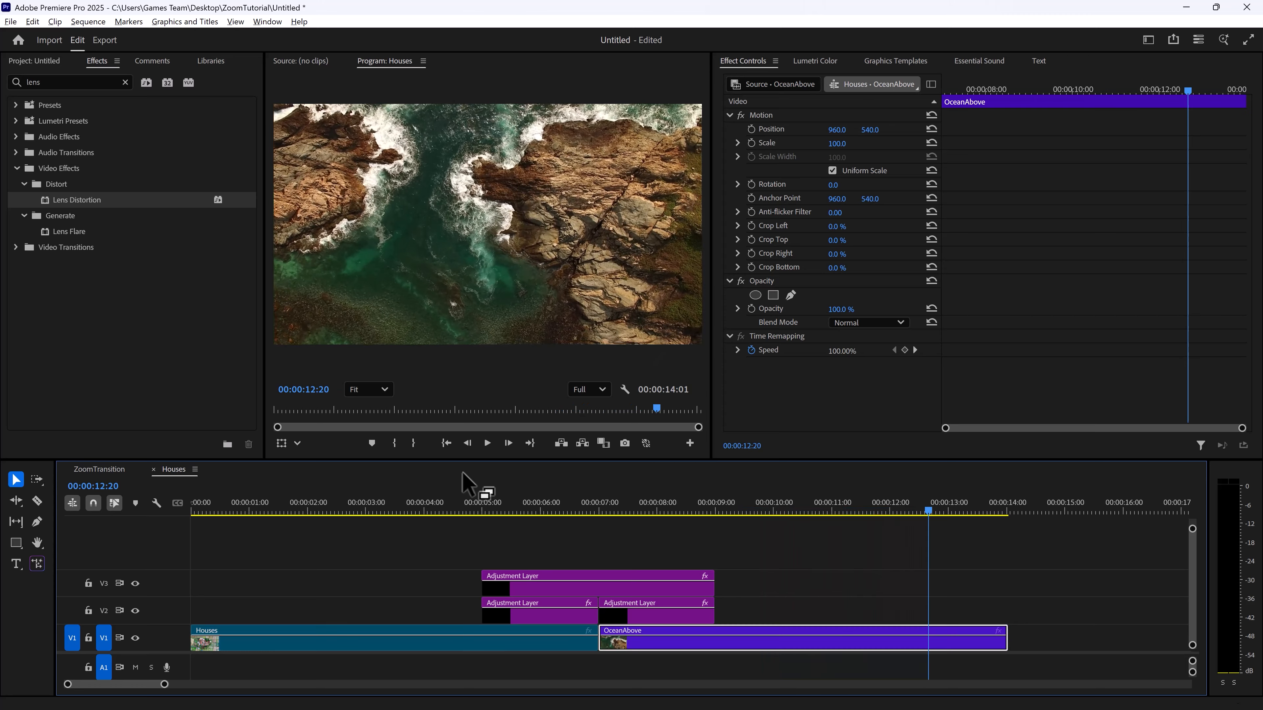